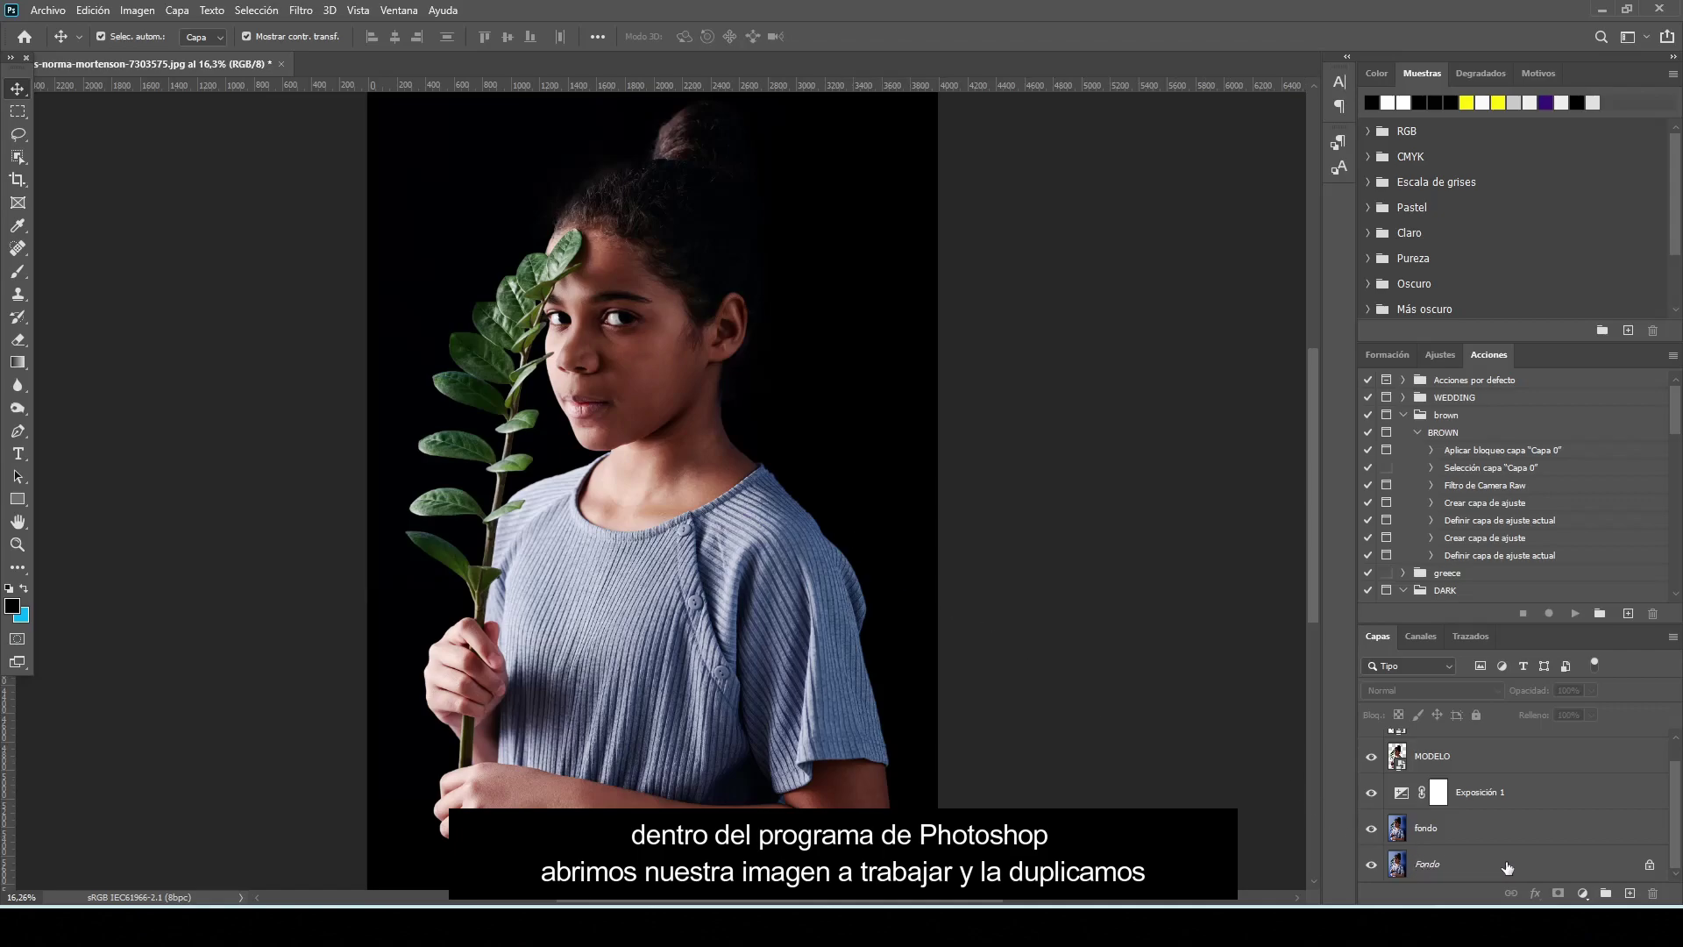
# Step: Rename the fondo layer directly above the locked background to MODELO and give it the violet (Violeta) colour label
pyautogui.click(1469, 871)
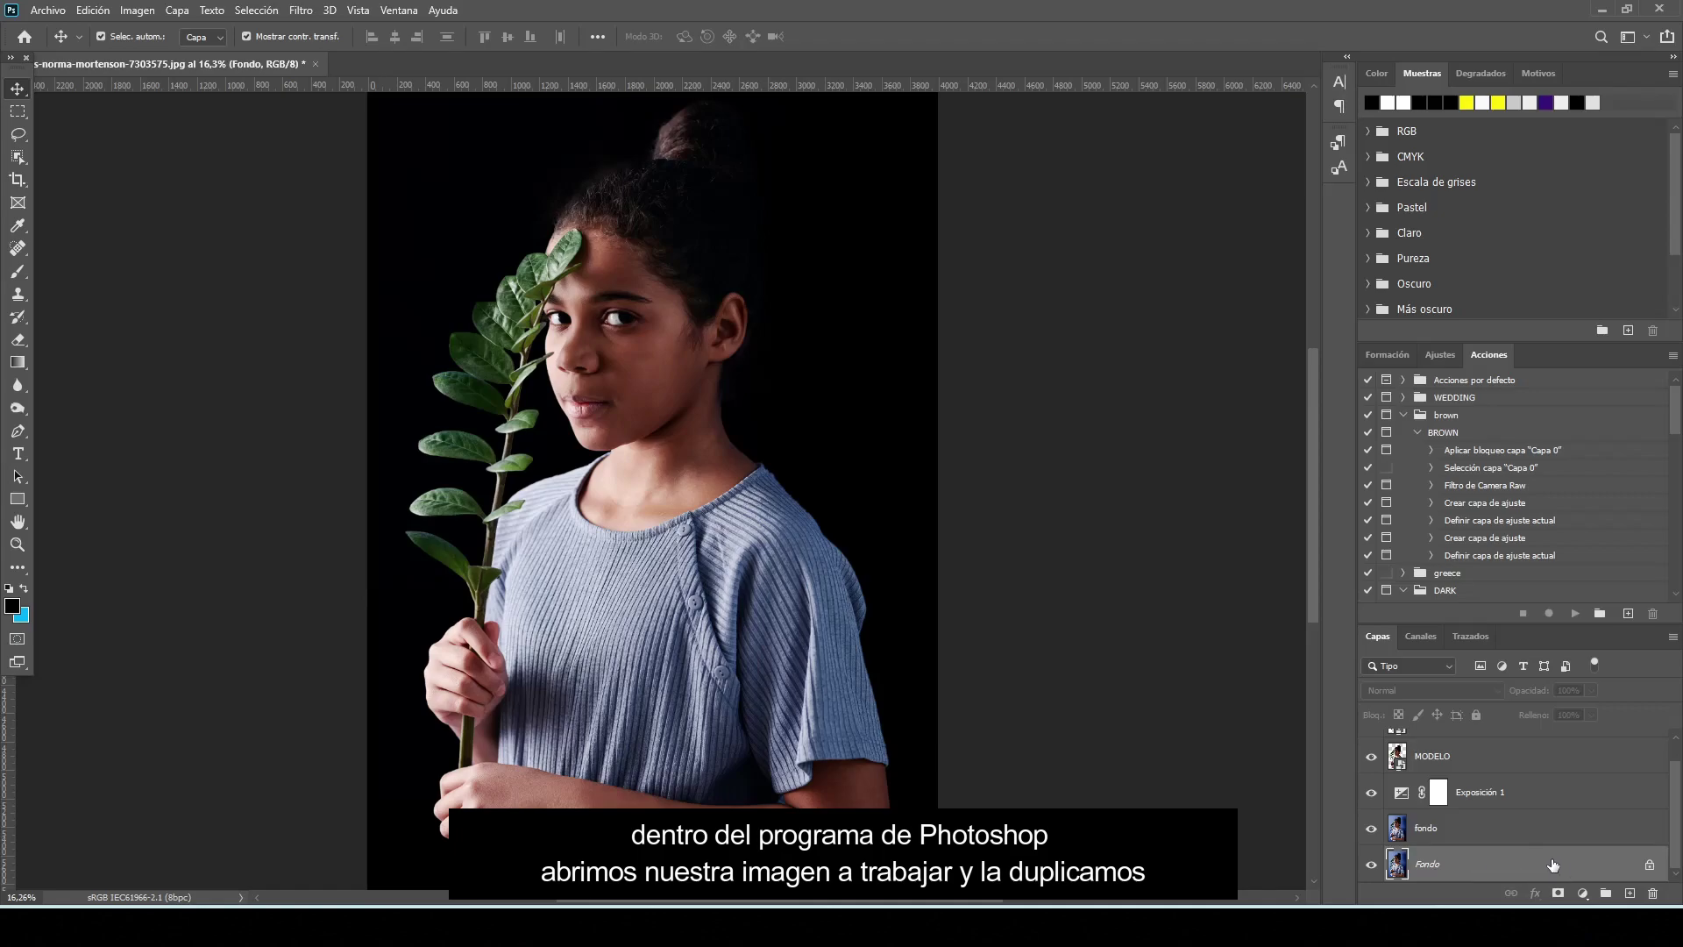
pyautogui.click(1481, 837)
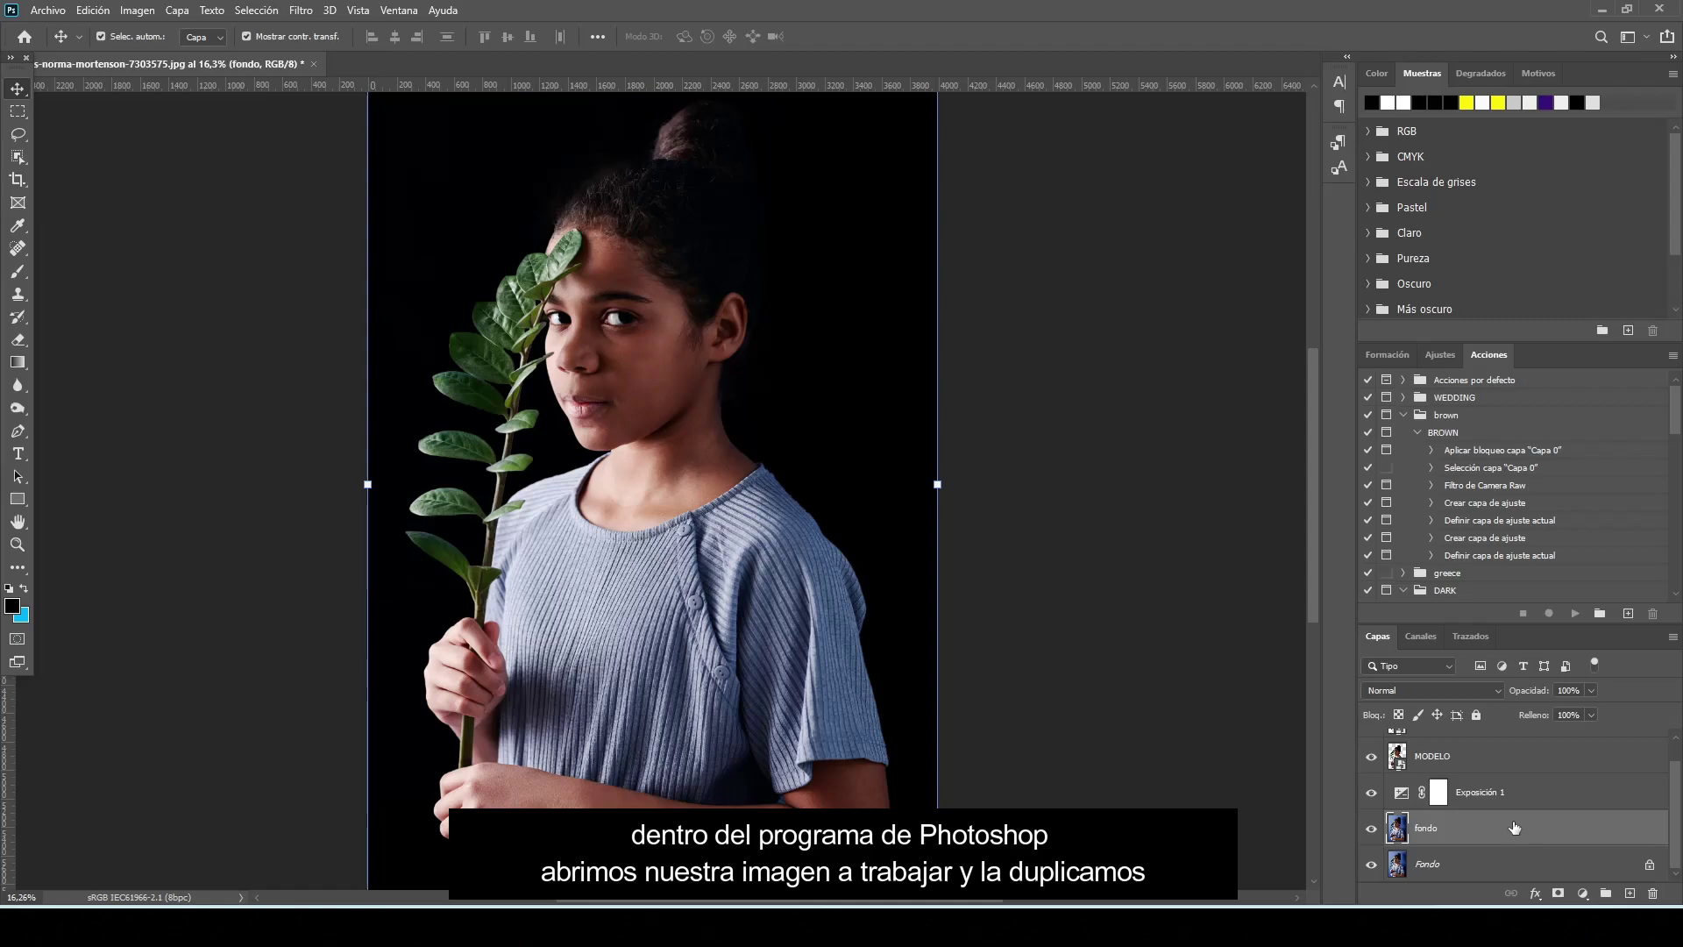
pyautogui.doubleClick(1427, 828)
pyautogui.write('M')
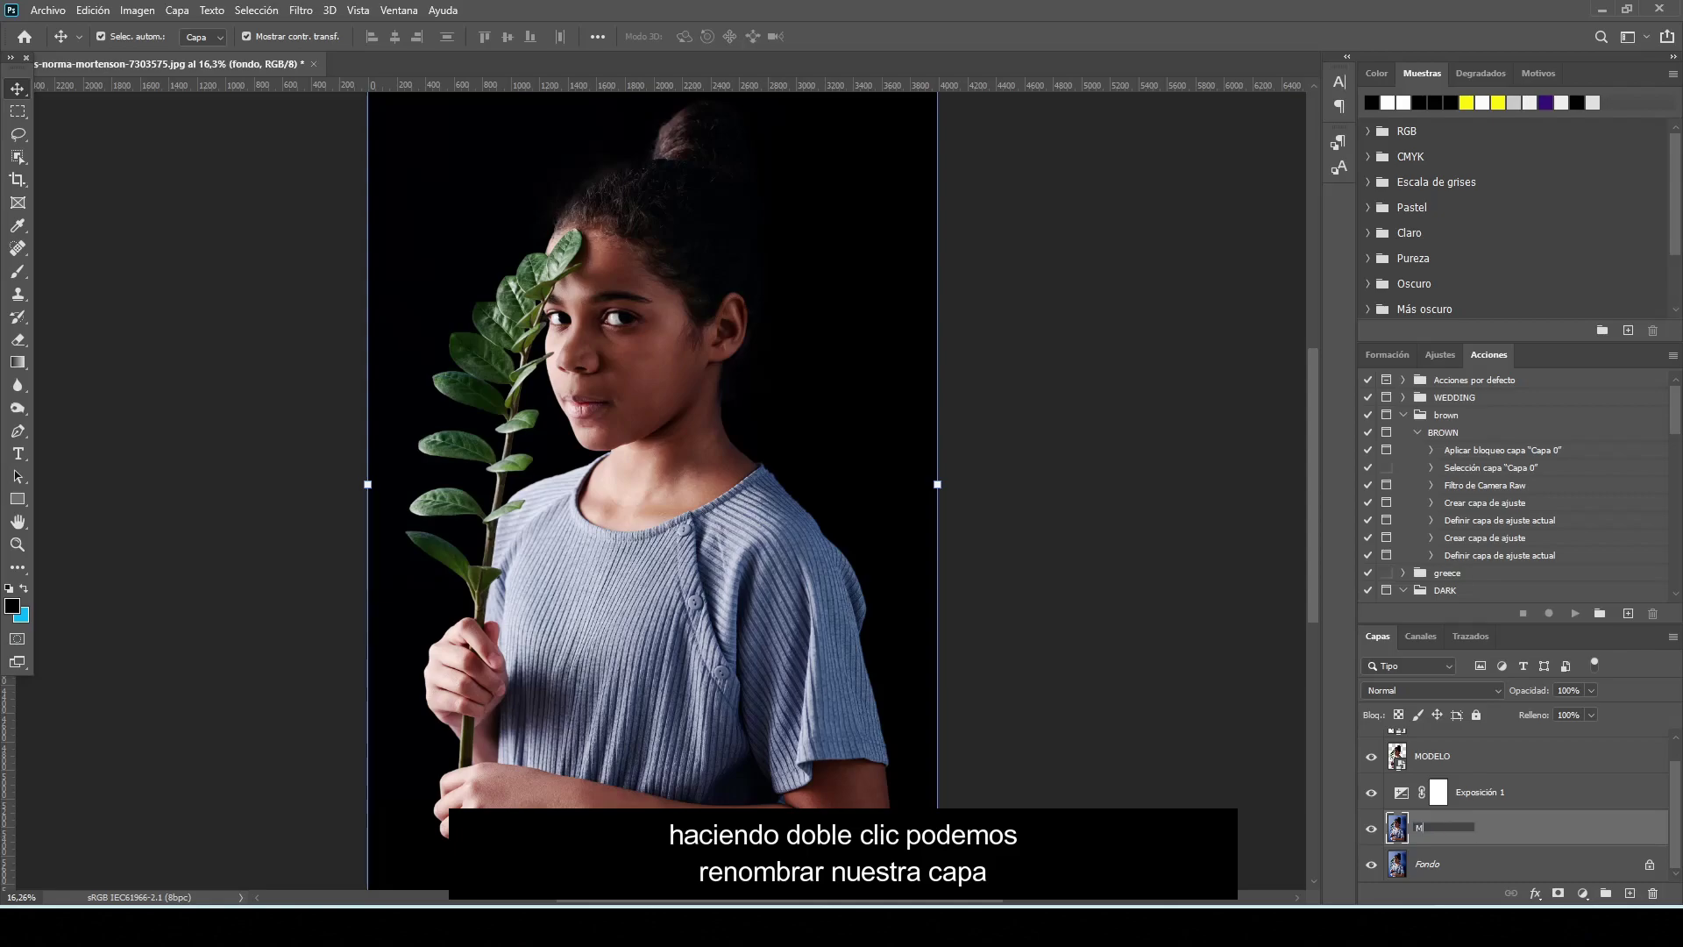
pyautogui.write('ODELO')
pyautogui.press('Return')
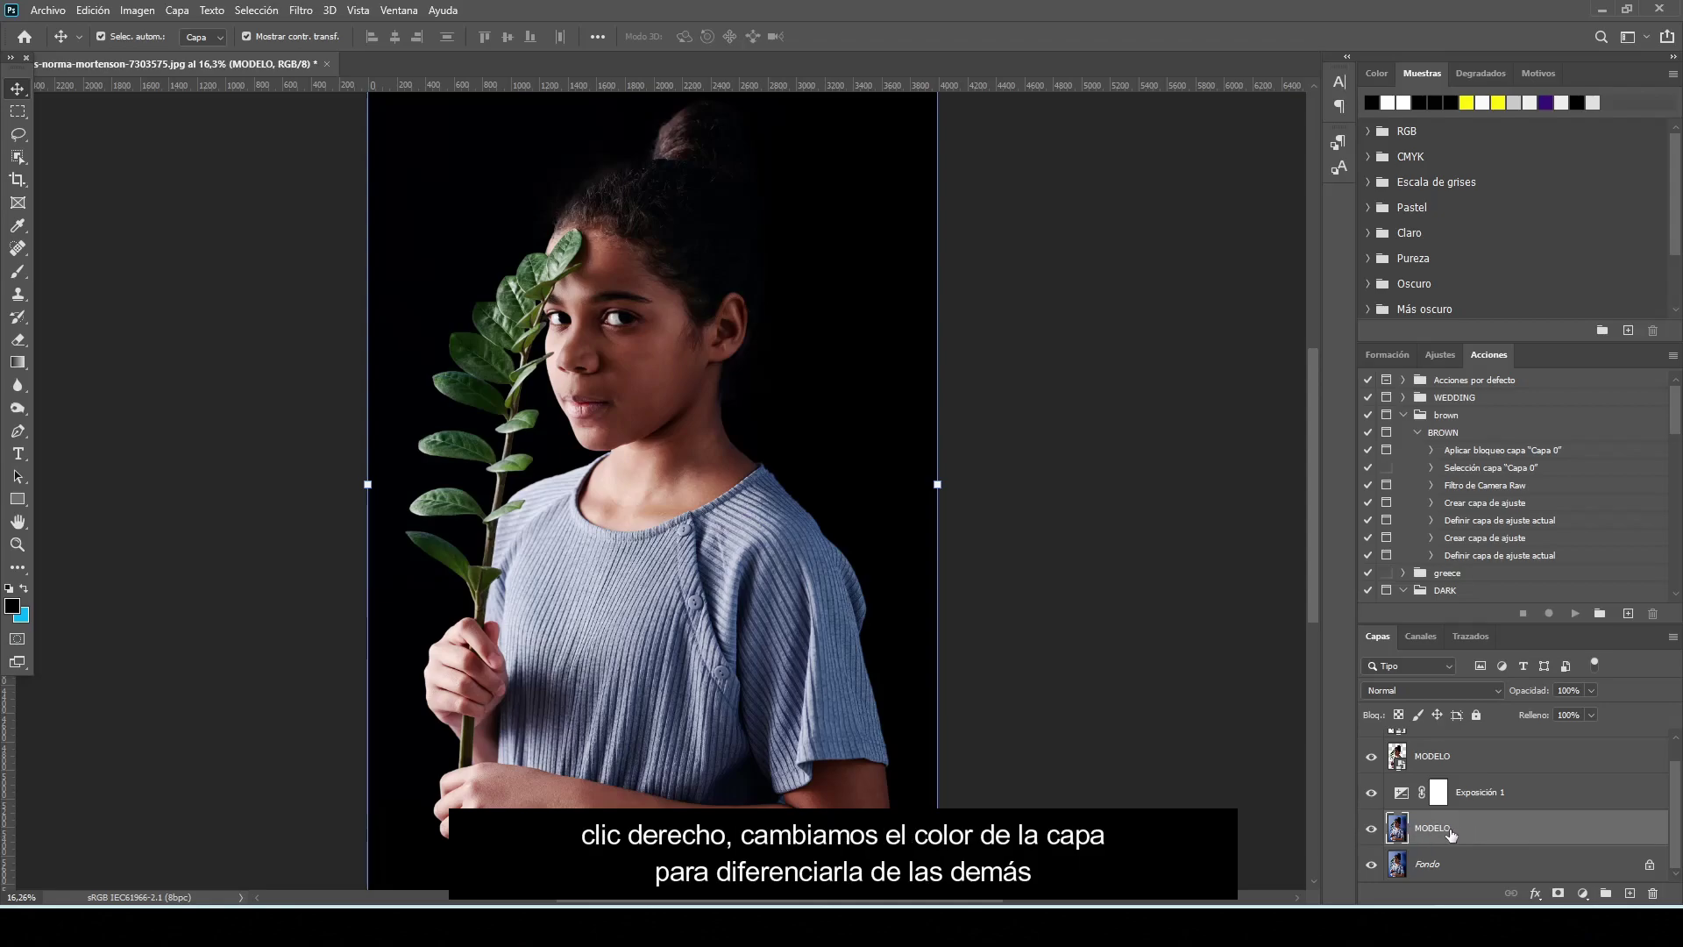
pyautogui.rightClick(1485, 827)
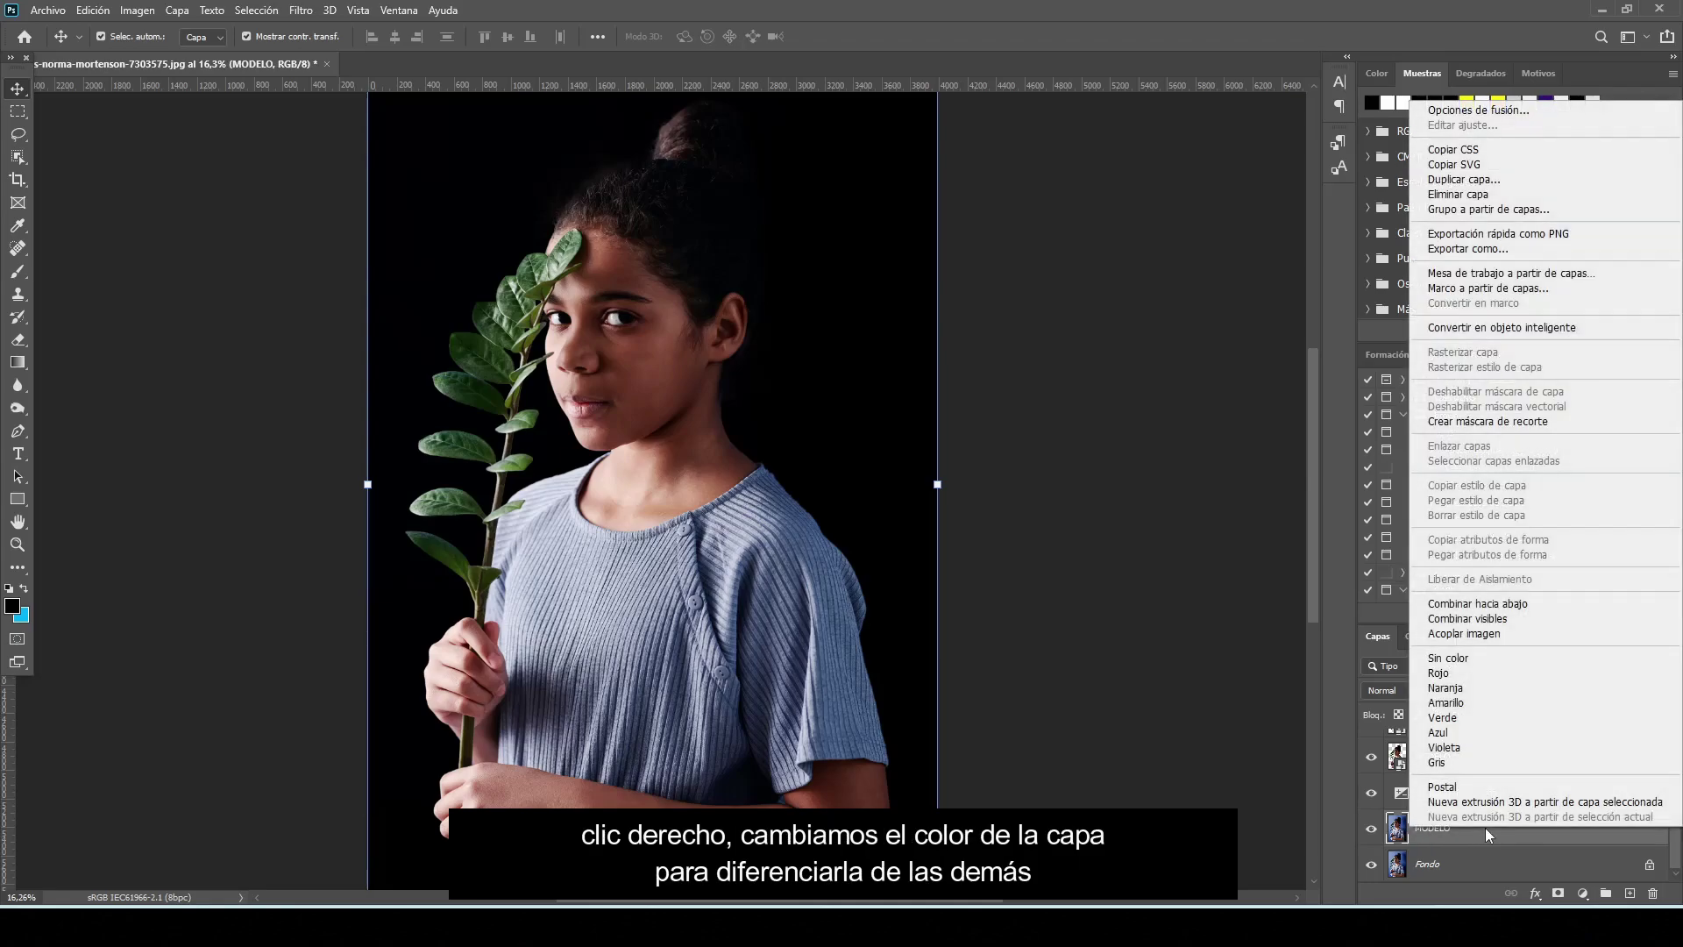
pyautogui.click(1474, 755)
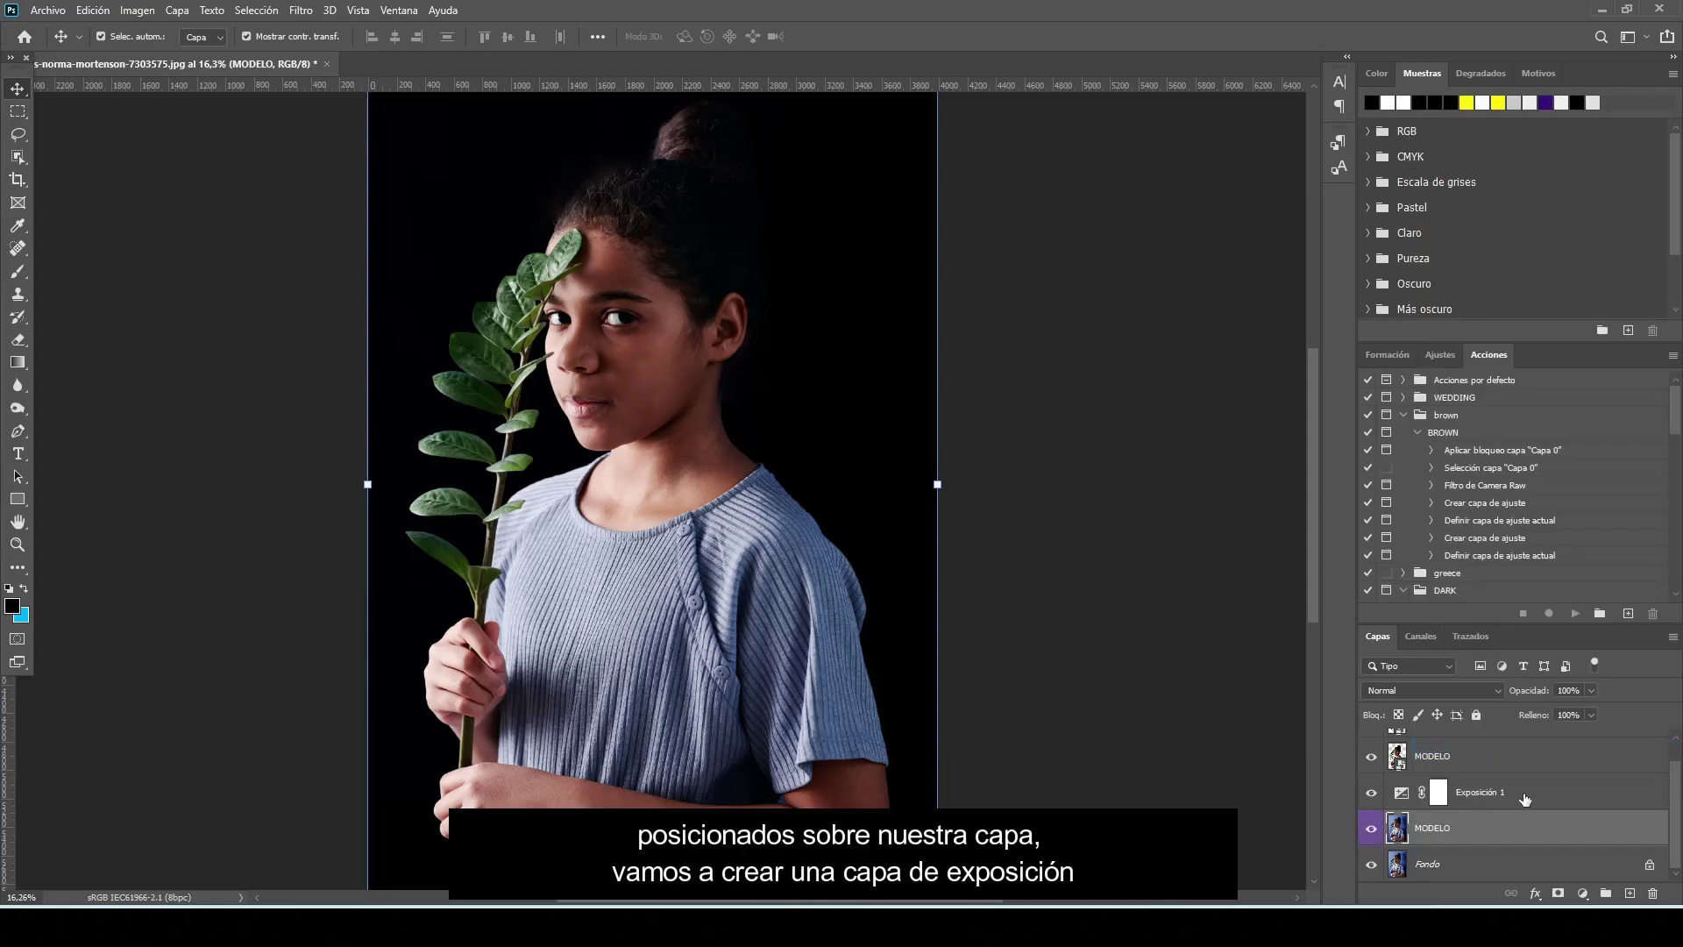
# Step: Compare the image with and without the Exposición 1 adjustment and examine its exposure, offset and gamma correction settings
pyautogui.click(1372, 793)
pyautogui.click(1372, 792)
pyautogui.click(1373, 792)
pyautogui.click(1373, 793)
pyautogui.doubleClick(1403, 795)
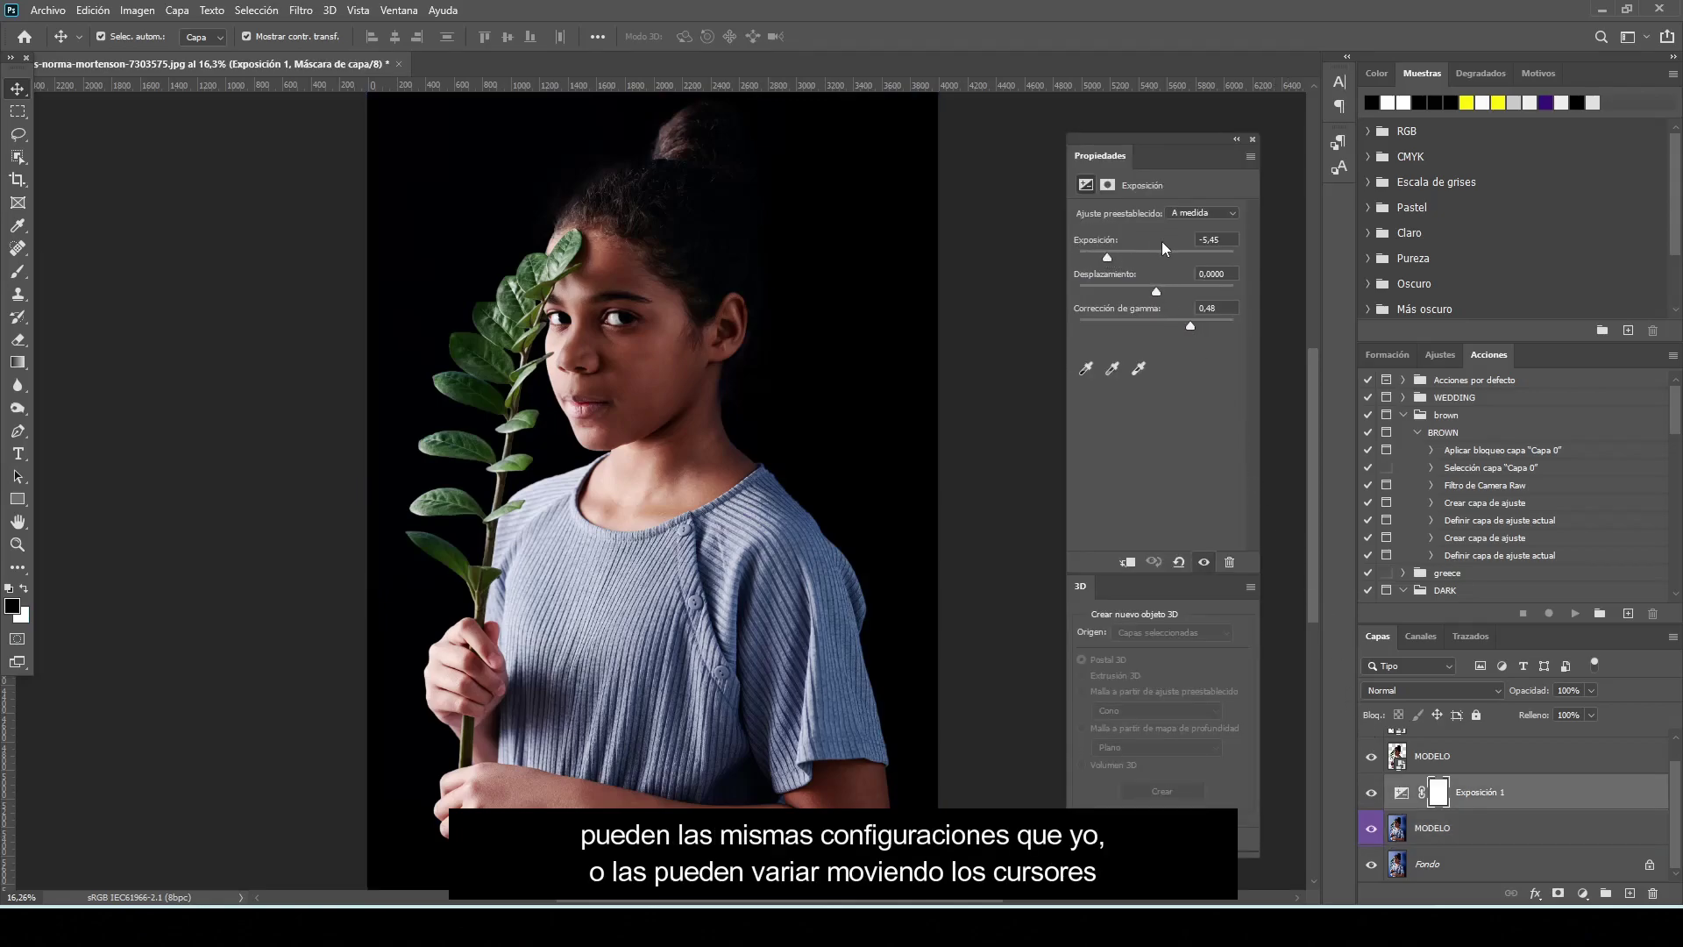
pyautogui.click(1228, 241)
pyautogui.press('Tab')
pyautogui.click(1226, 309)
pyautogui.click(1230, 309)
pyautogui.click(1254, 139)
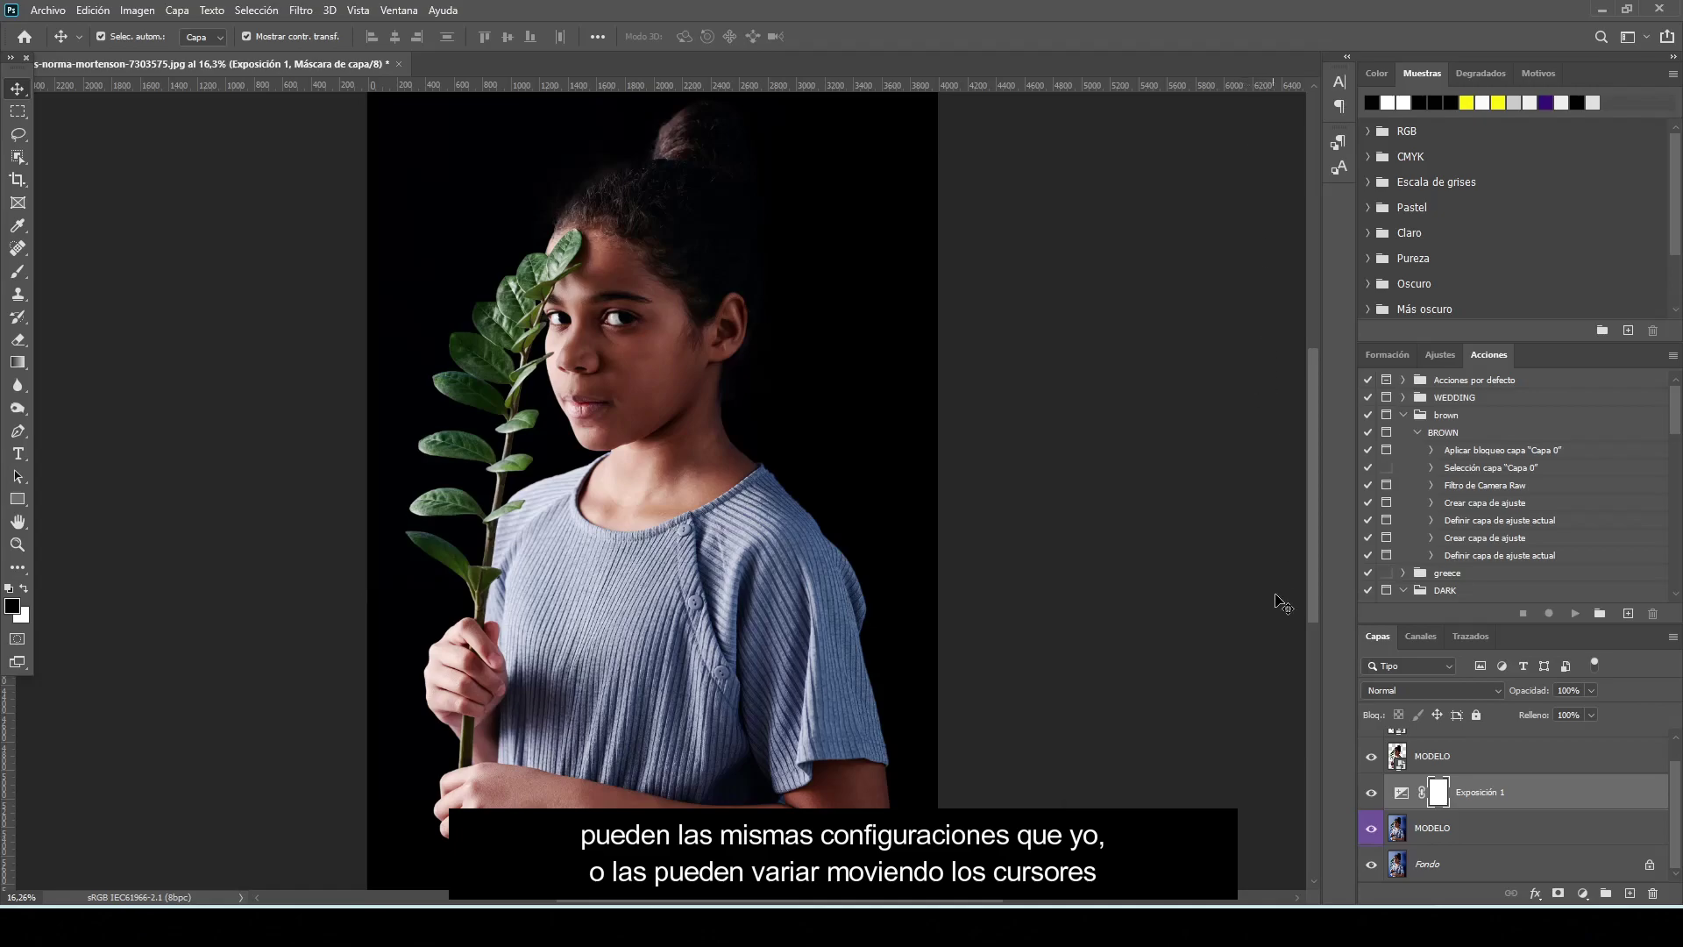
pyautogui.click(1370, 792)
pyautogui.click(1371, 792)
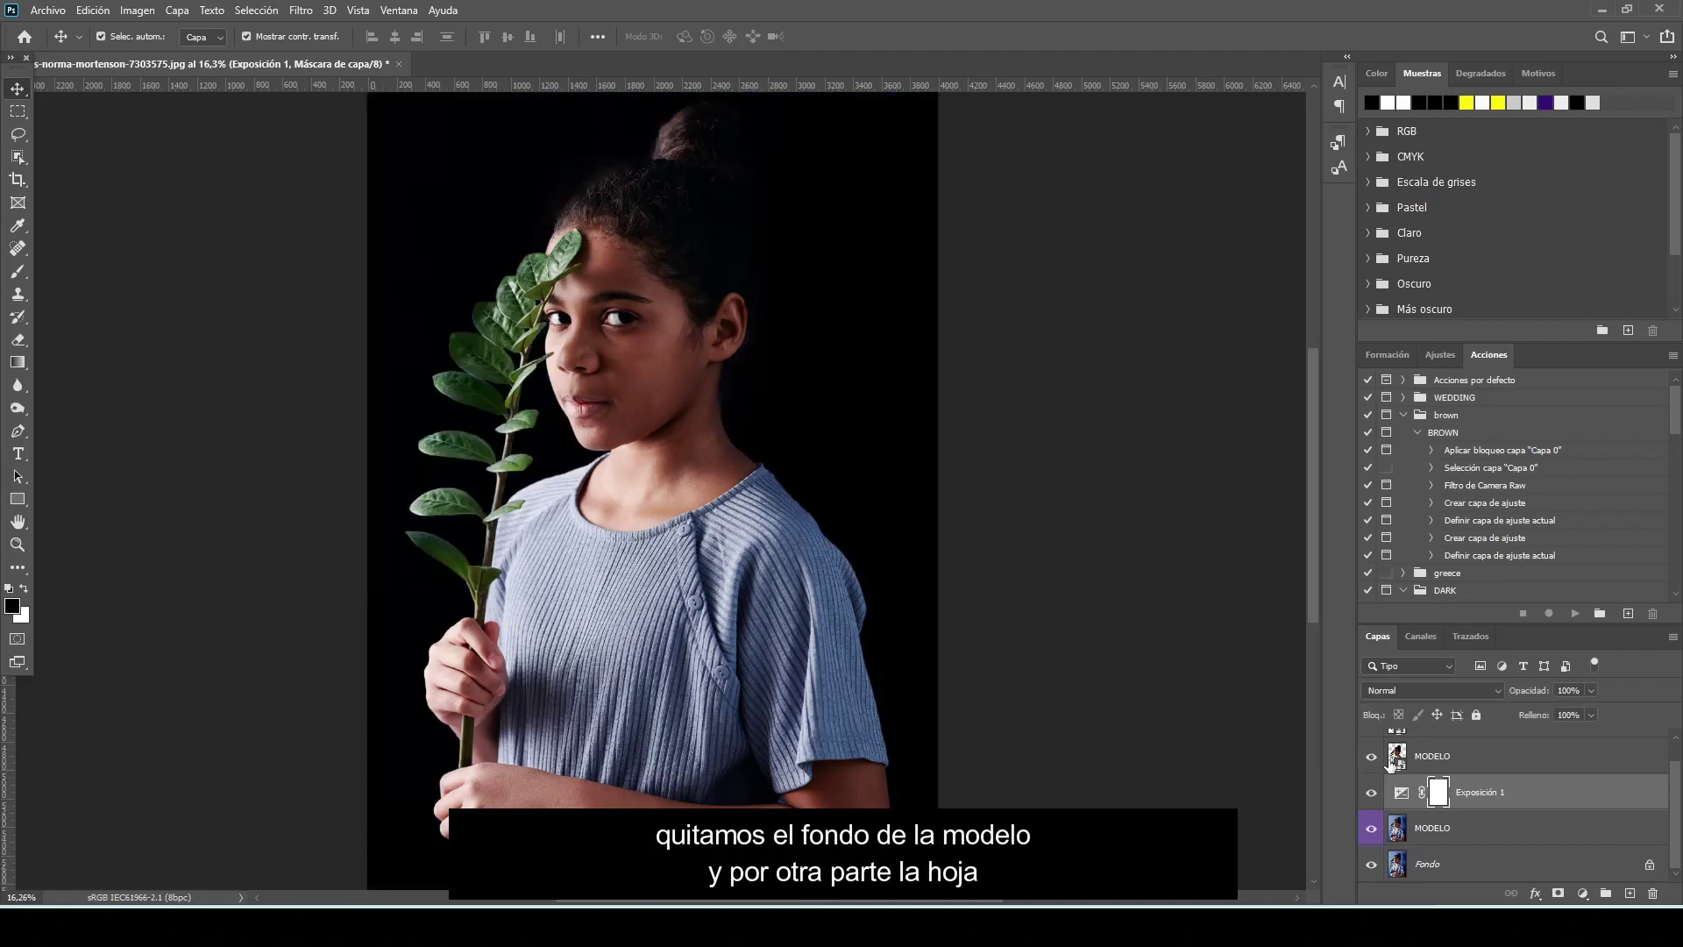
# Step: Hide the violet-labelled MODELO layer and the locked Fondo layer to isolate the model cutout on transparency
pyautogui.click(1398, 759)
pyautogui.scroll(1, 1401, 761)
pyautogui.click(1371, 854)
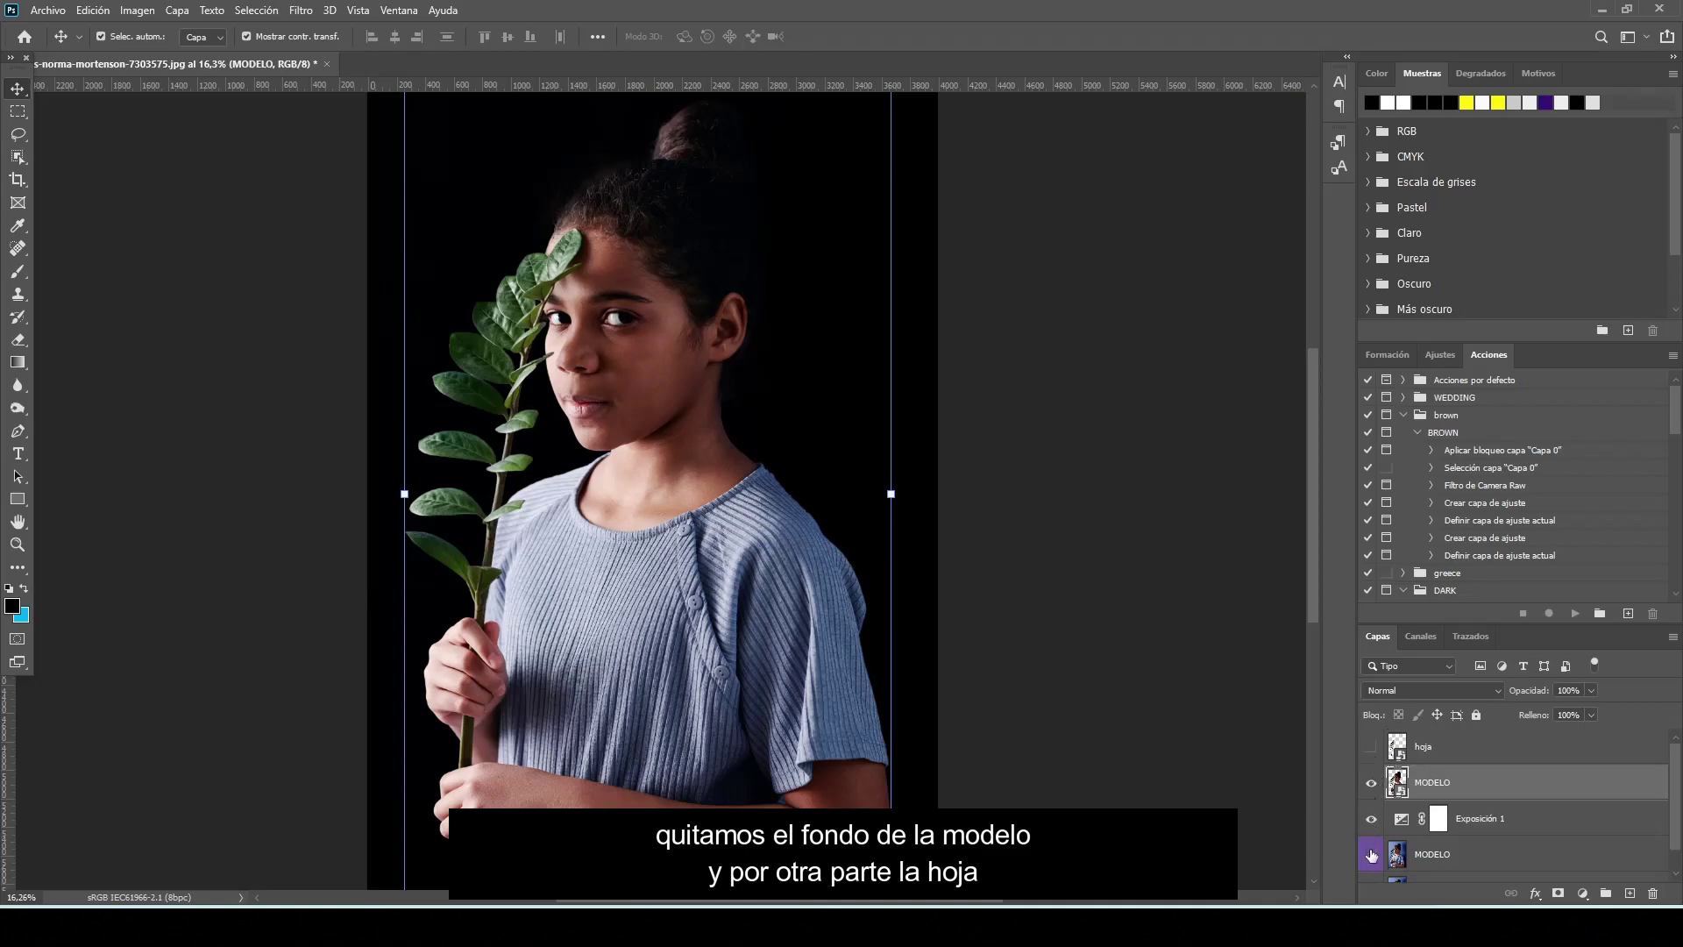
pyautogui.scroll(-1, 1371, 855)
pyautogui.click(1371, 863)
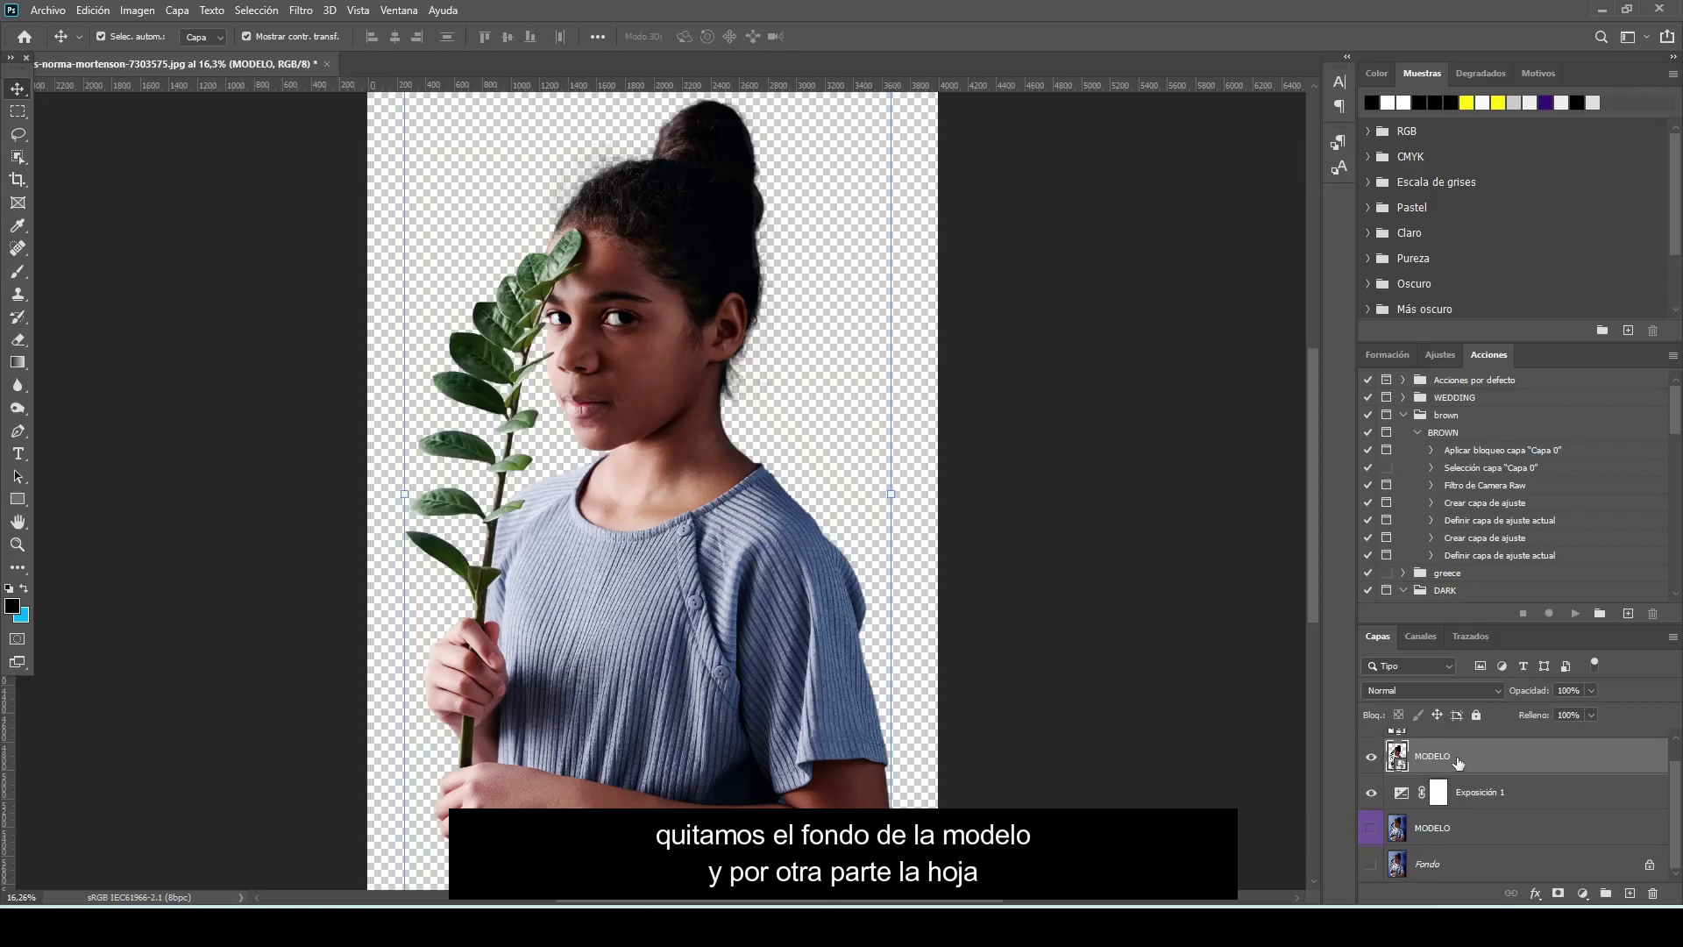
pyautogui.click(1108, 613)
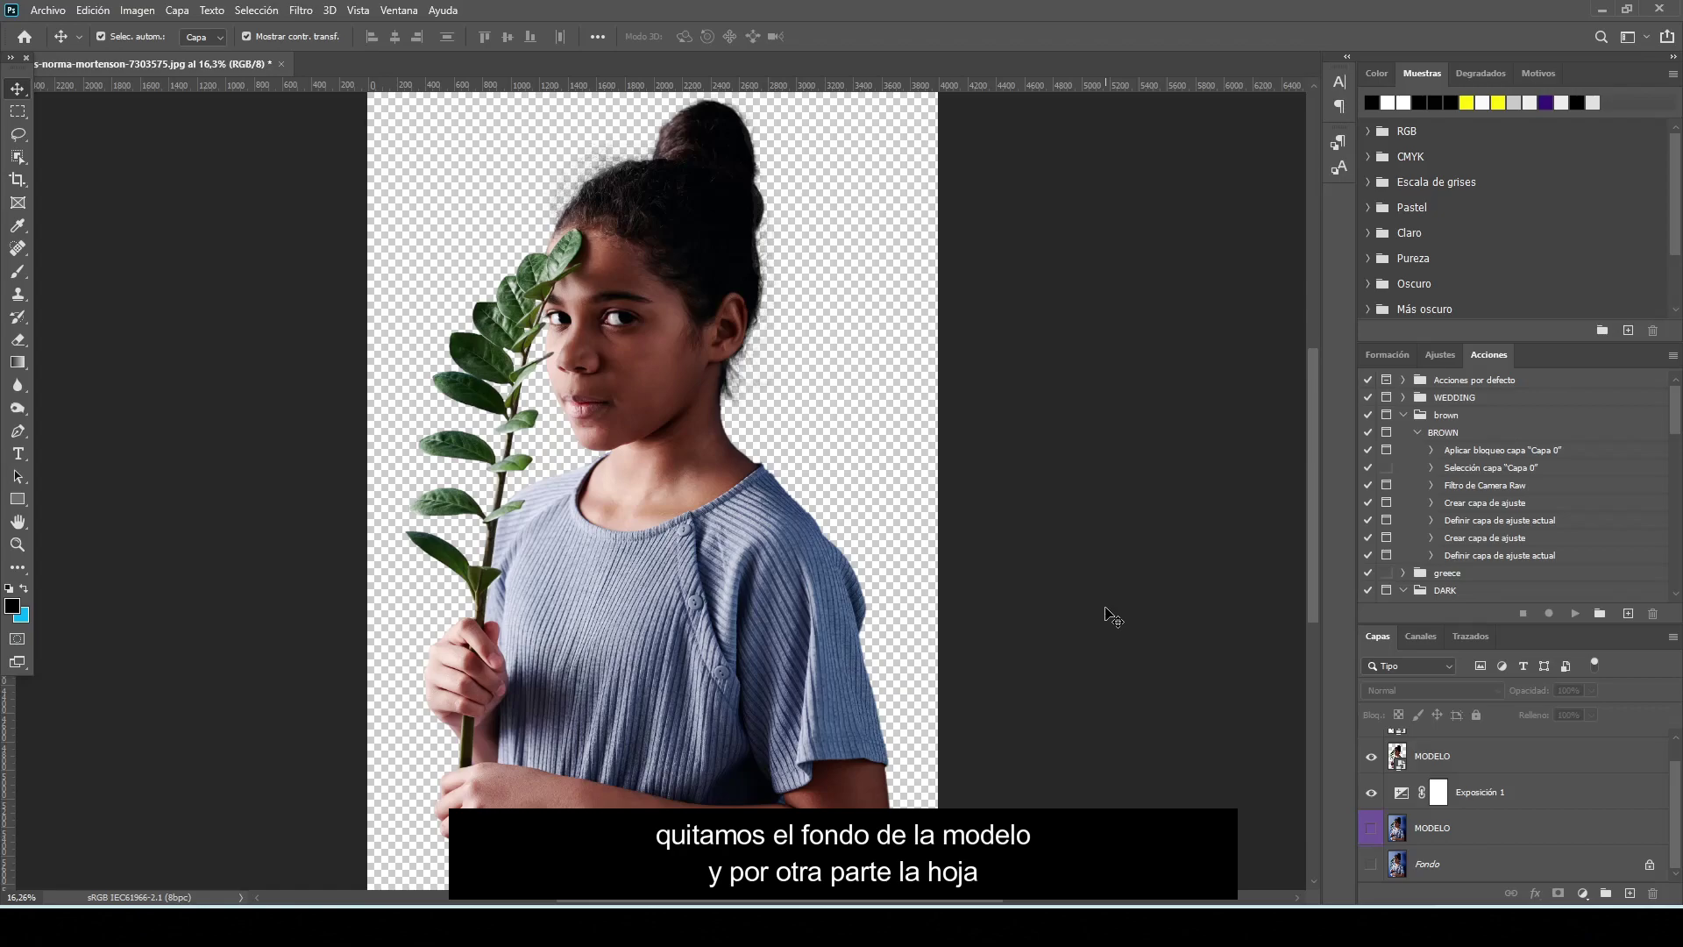
# Step: Show the hoja layer and compare the isolated leaf with the model by toggling the MODELO cutout's visibility, leaving the cutout shown
pyautogui.scroll(1, 1455, 802)
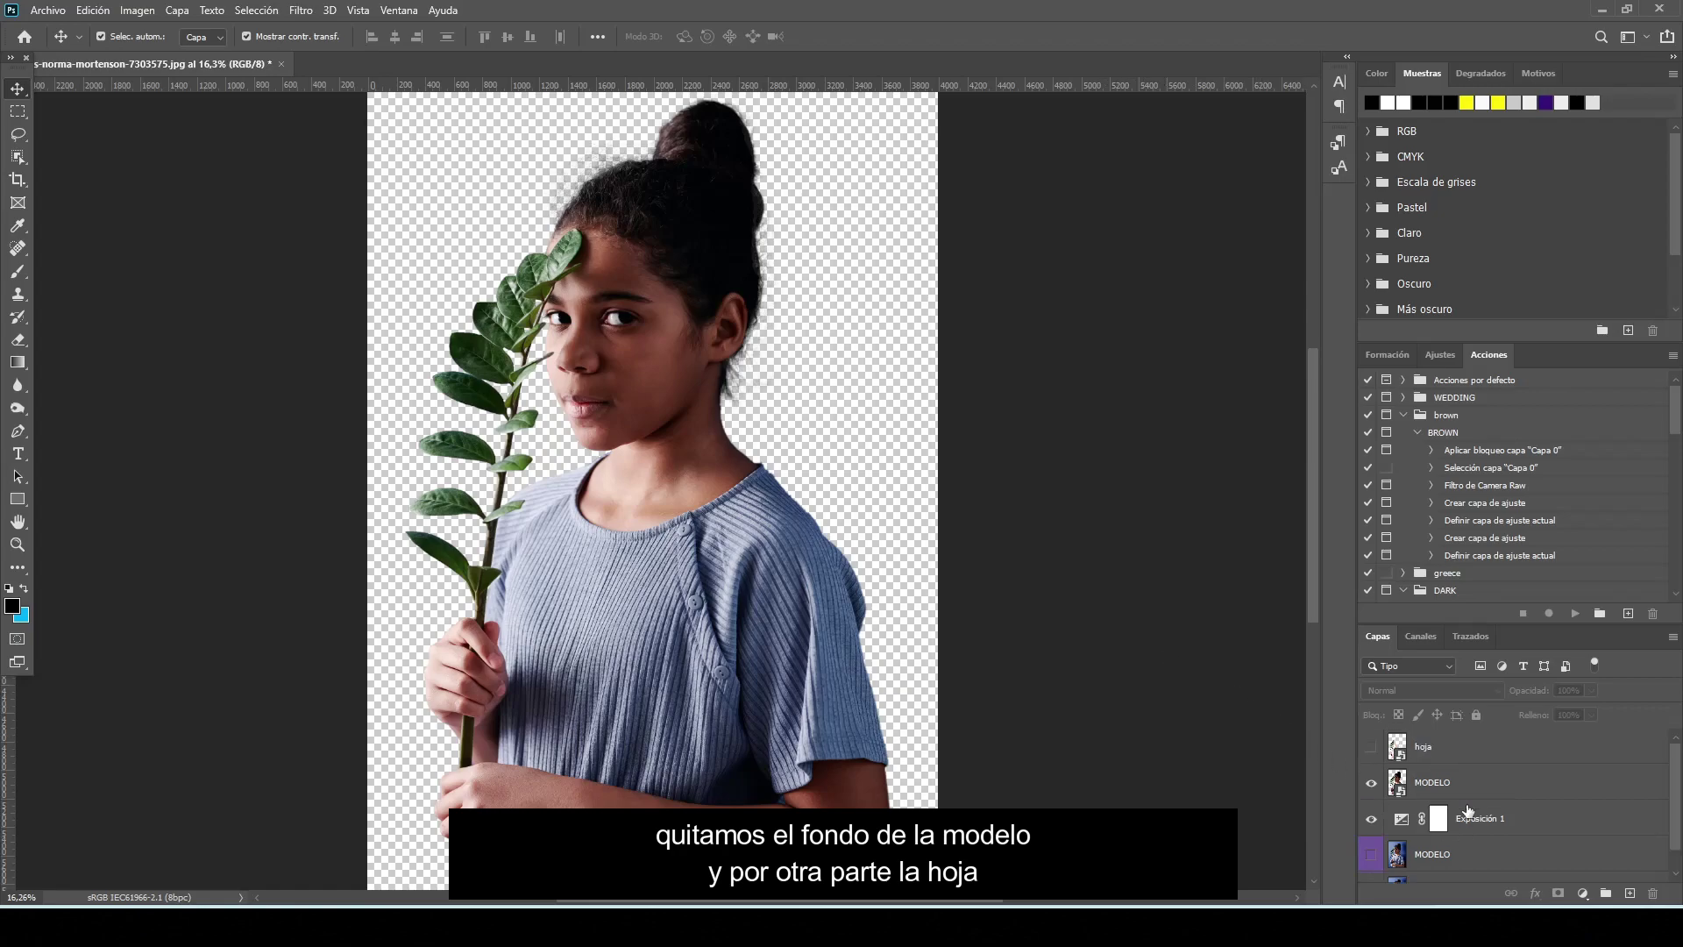
pyautogui.click(1370, 746)
pyautogui.click(1371, 781)
pyautogui.click(1372, 781)
pyautogui.click(1371, 781)
pyautogui.click(1372, 781)
pyautogui.click(1371, 781)
pyautogui.click(1372, 781)
pyautogui.click(1372, 781)
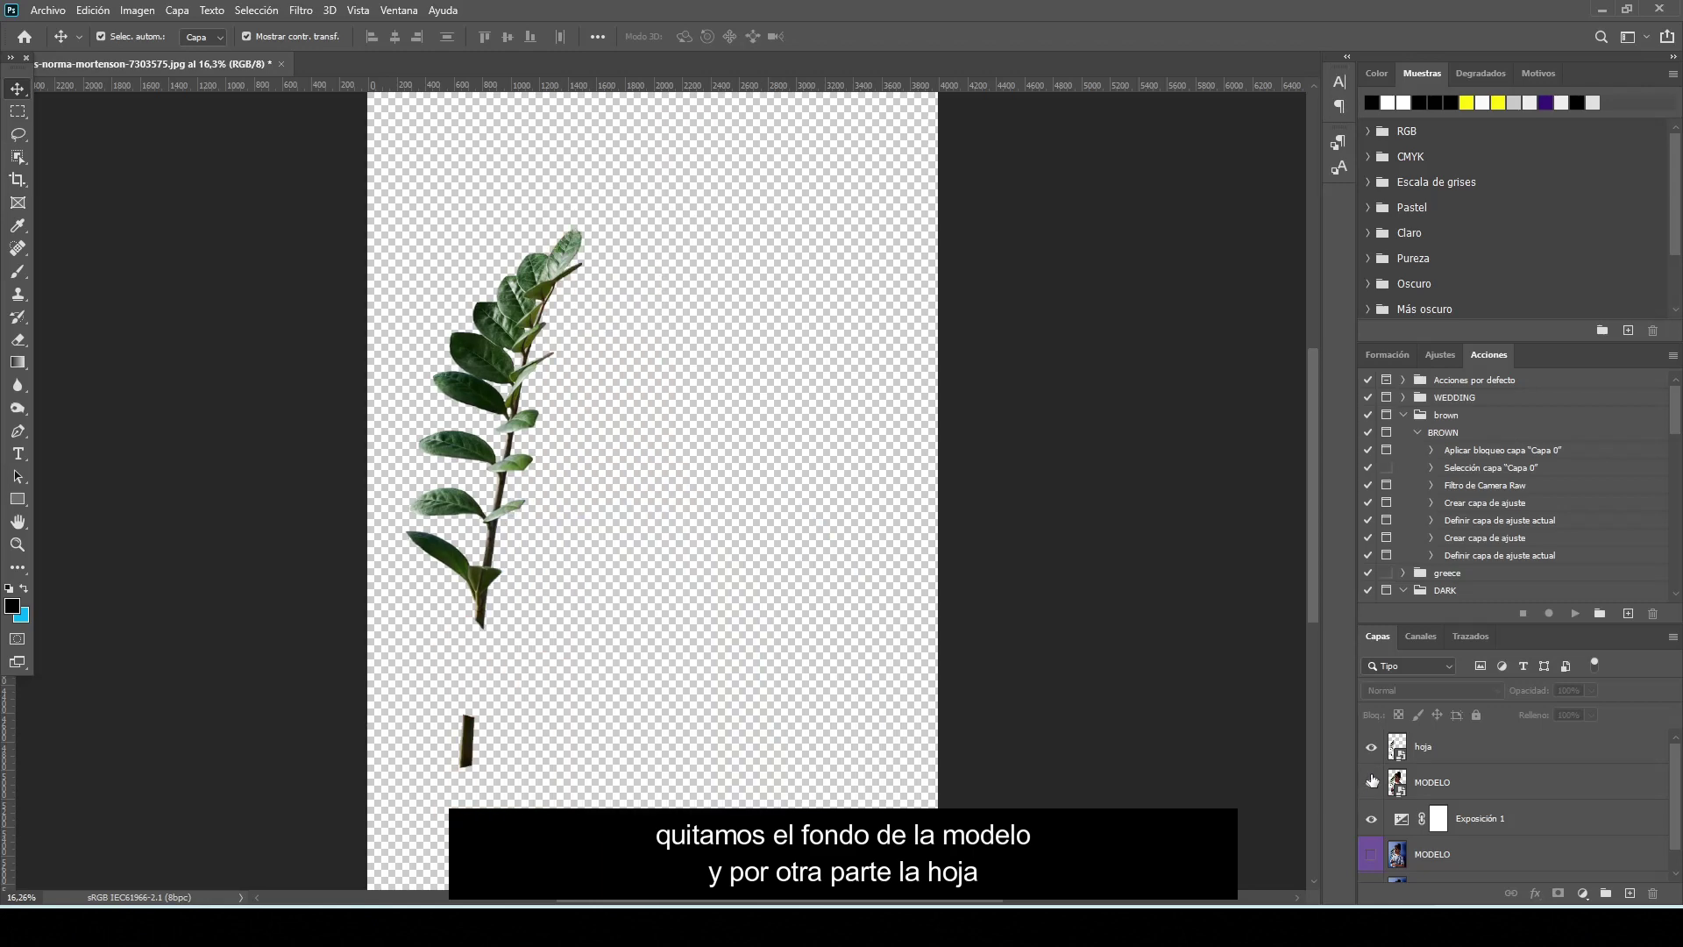
pyautogui.click(1372, 781)
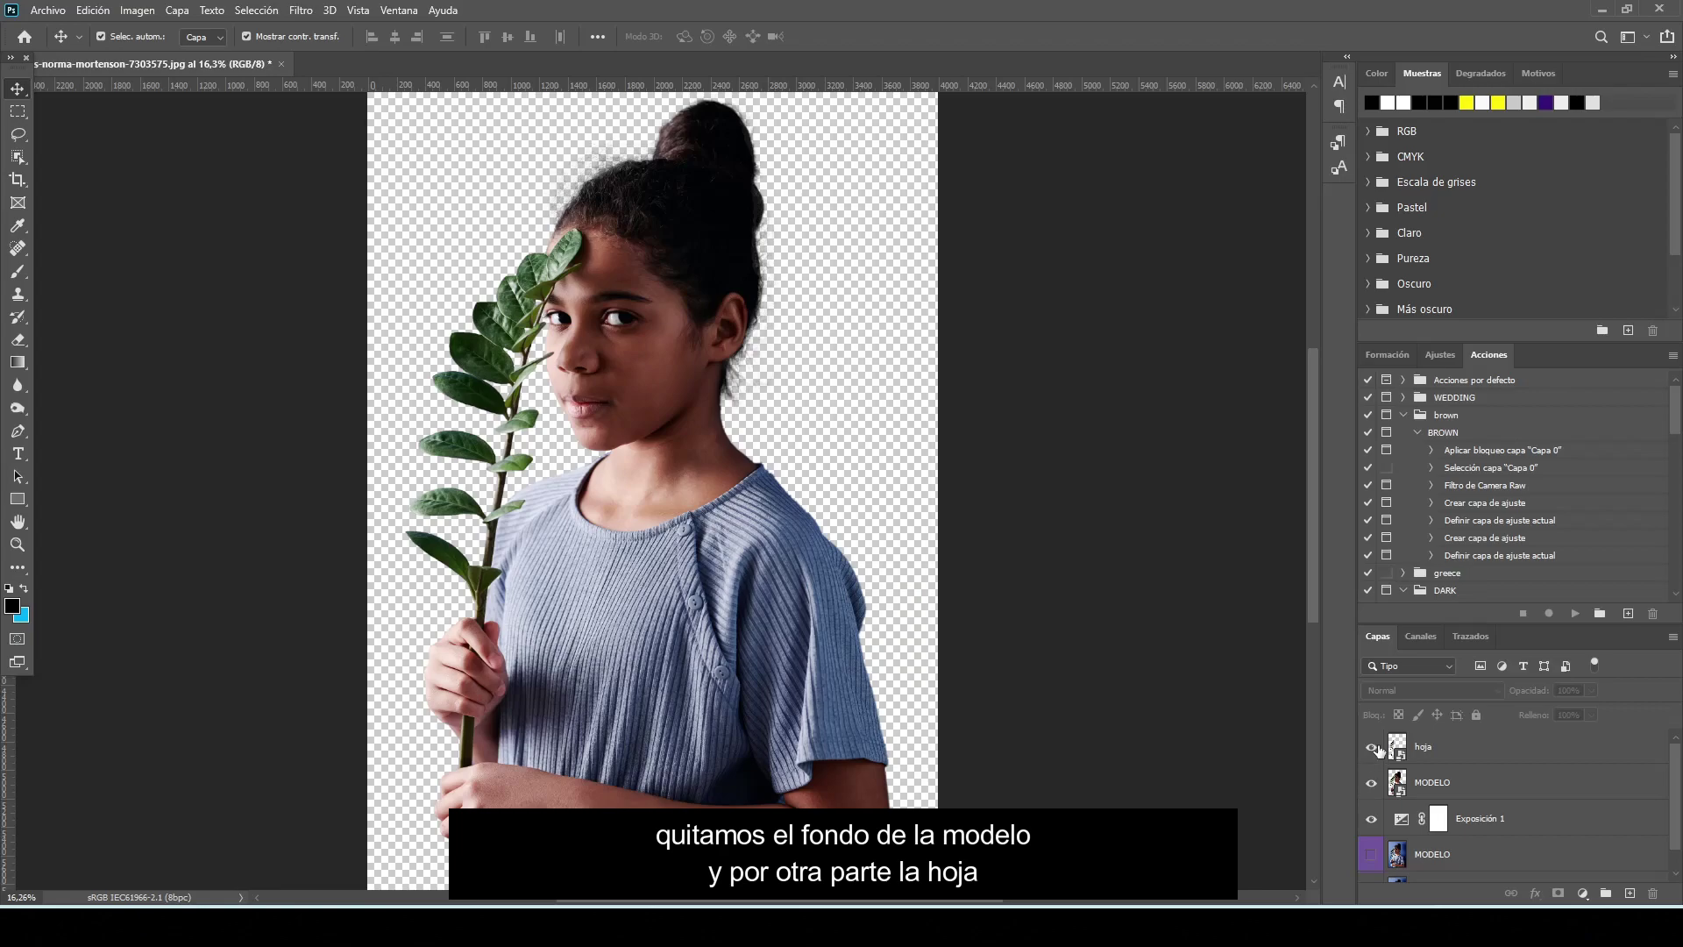
# Step: Show the violet-labelled MODELO layer again and duplicate the hoja layer
pyautogui.scroll(-1, 1518, 759)
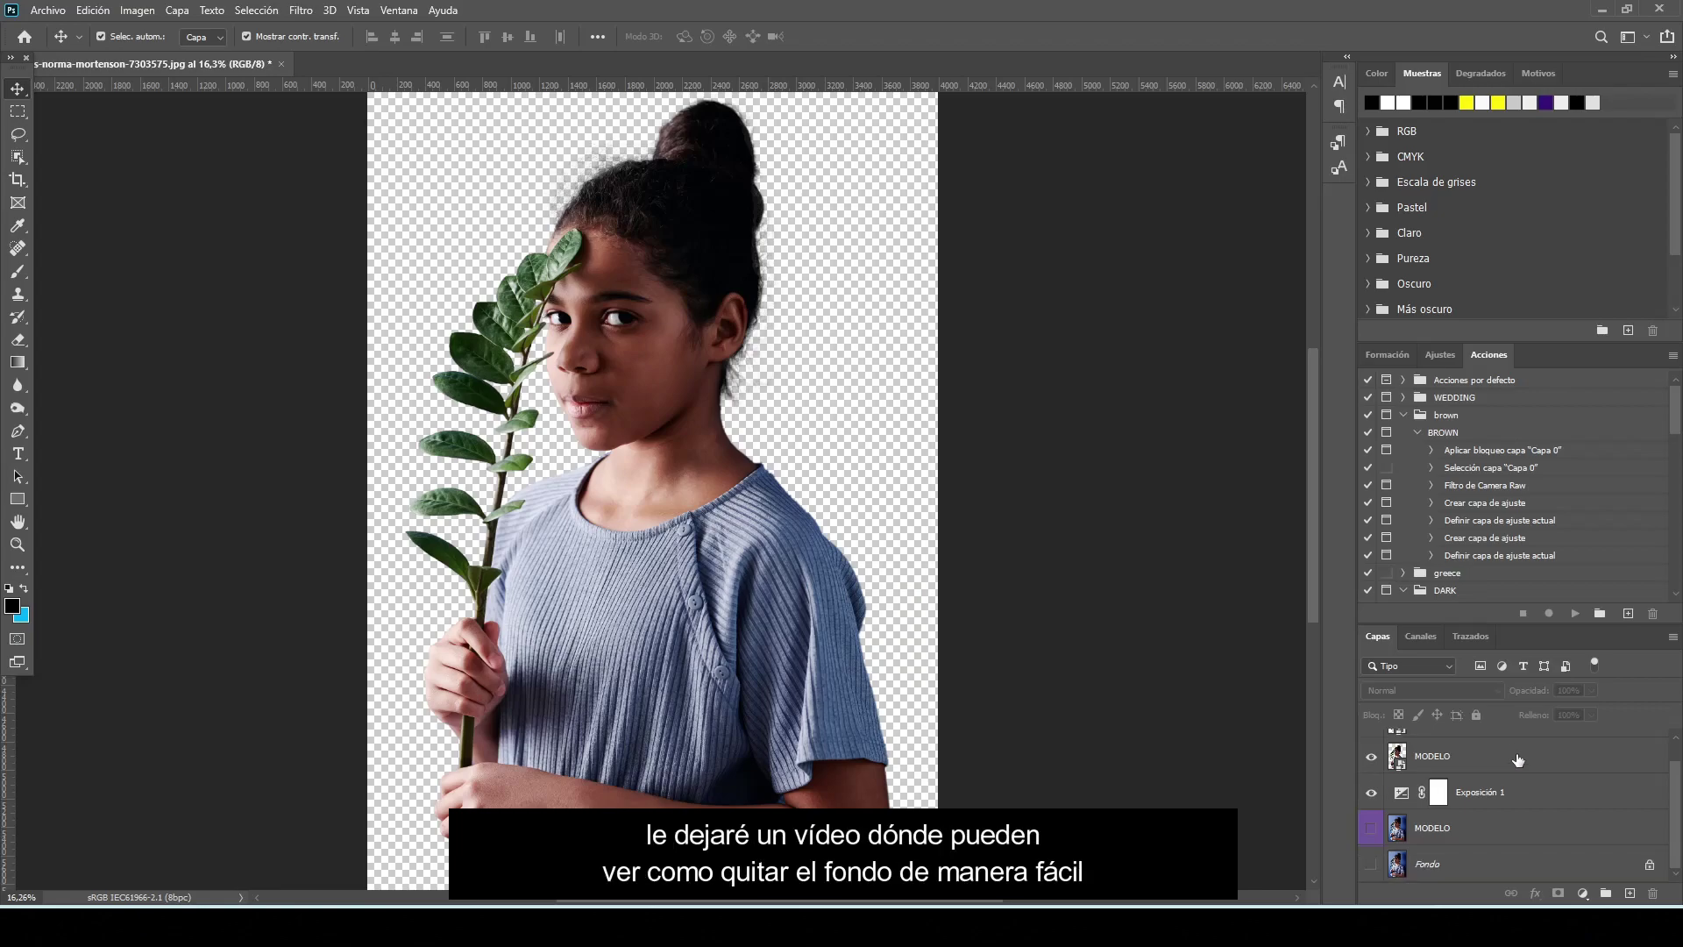
pyautogui.click(1372, 827)
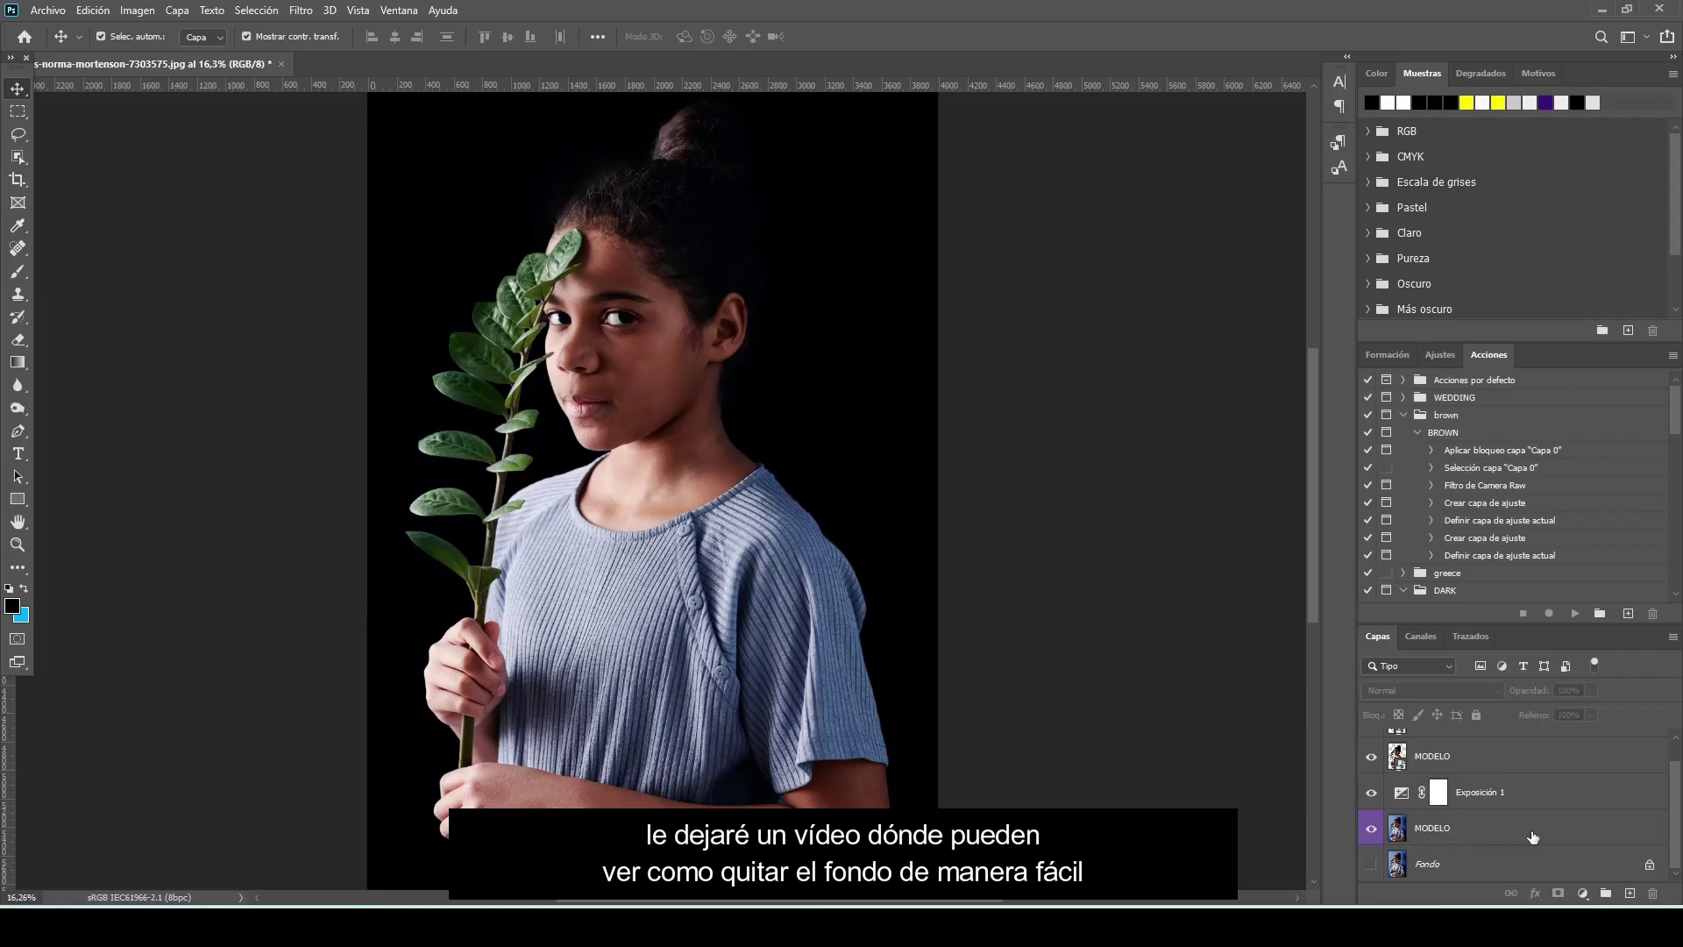
pyautogui.scroll(1, 1532, 837)
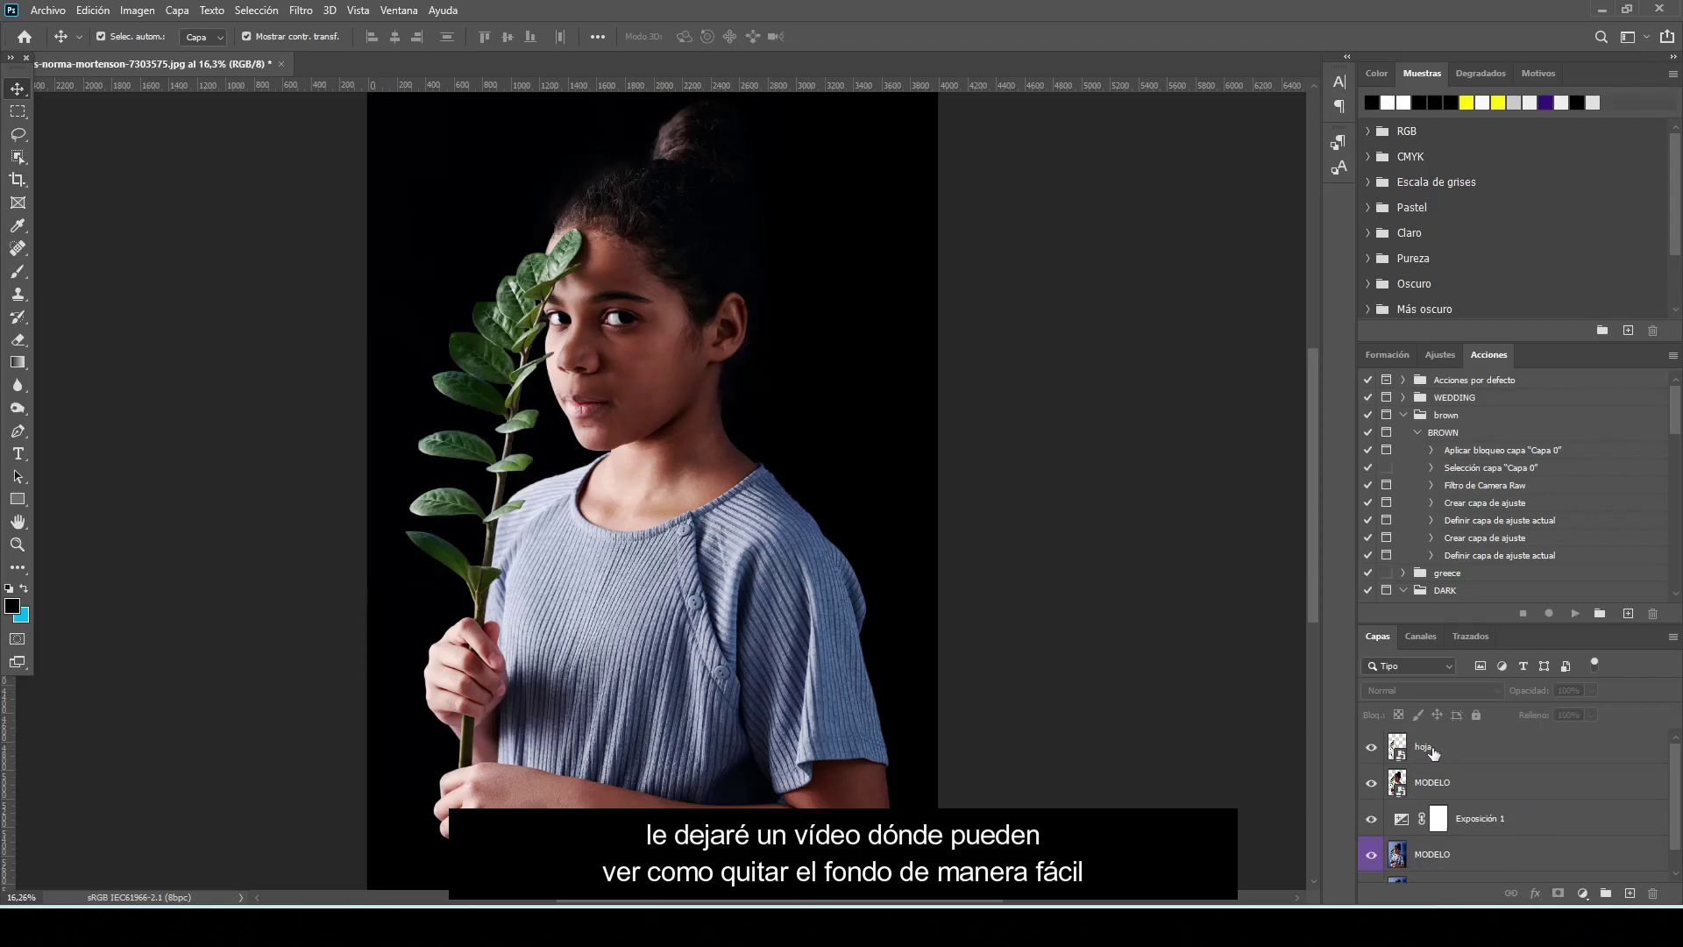
pyautogui.click(1519, 750)
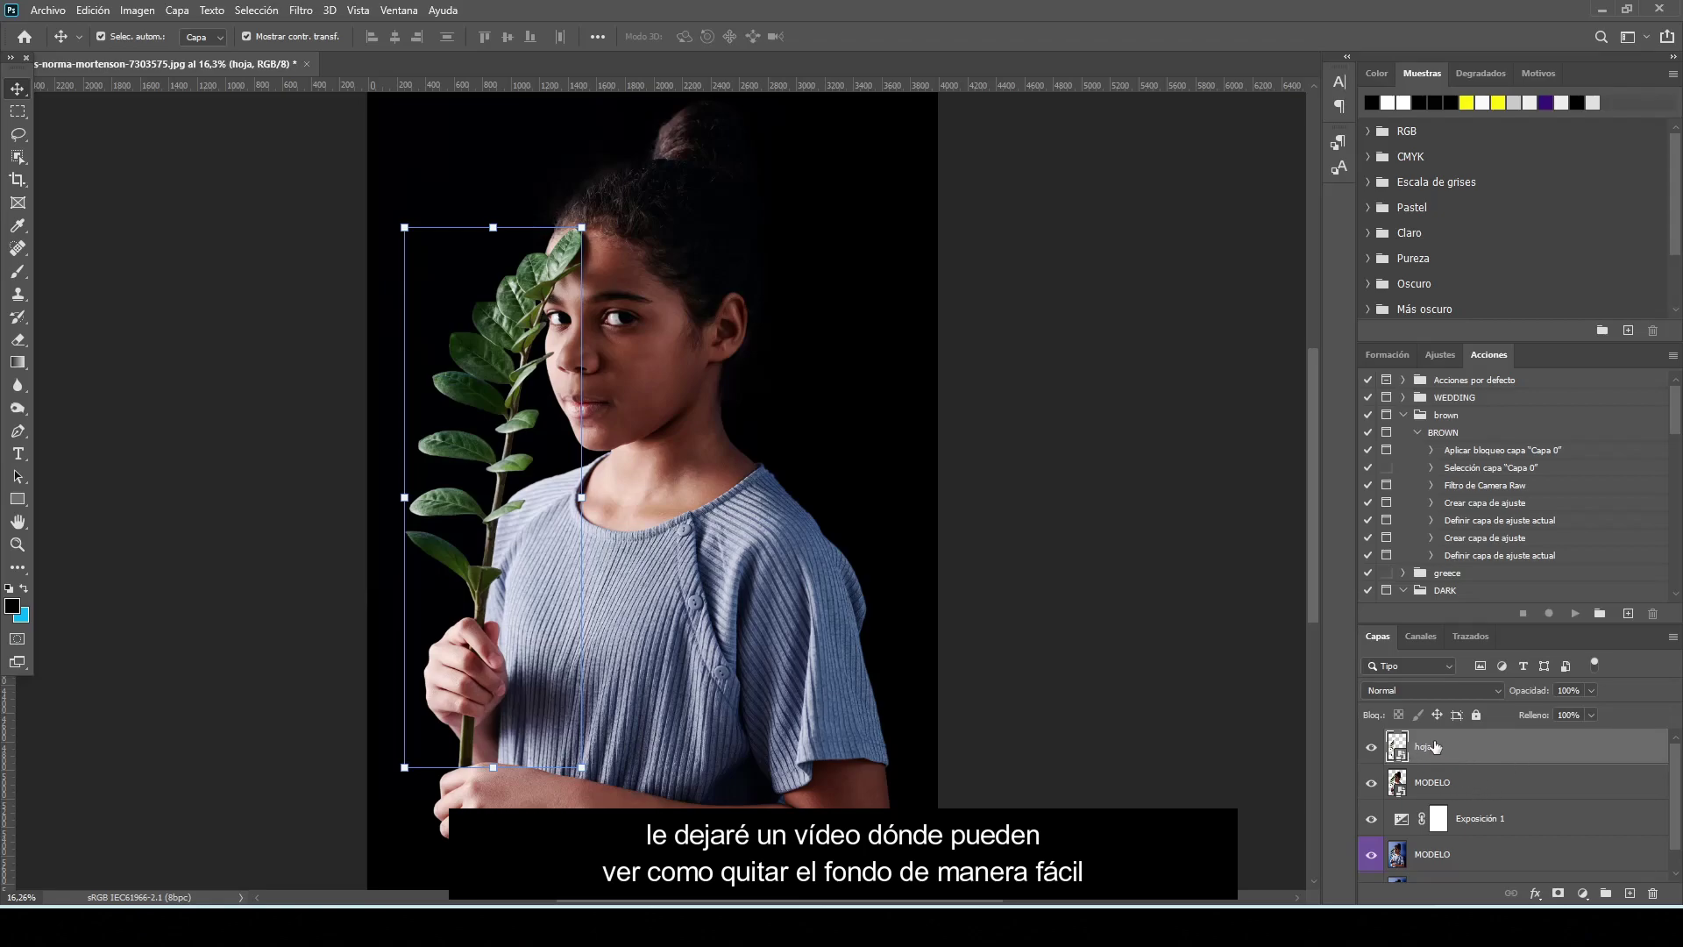
pyautogui.moveTo(1619, 749); pyautogui.dragTo(1632, 892)
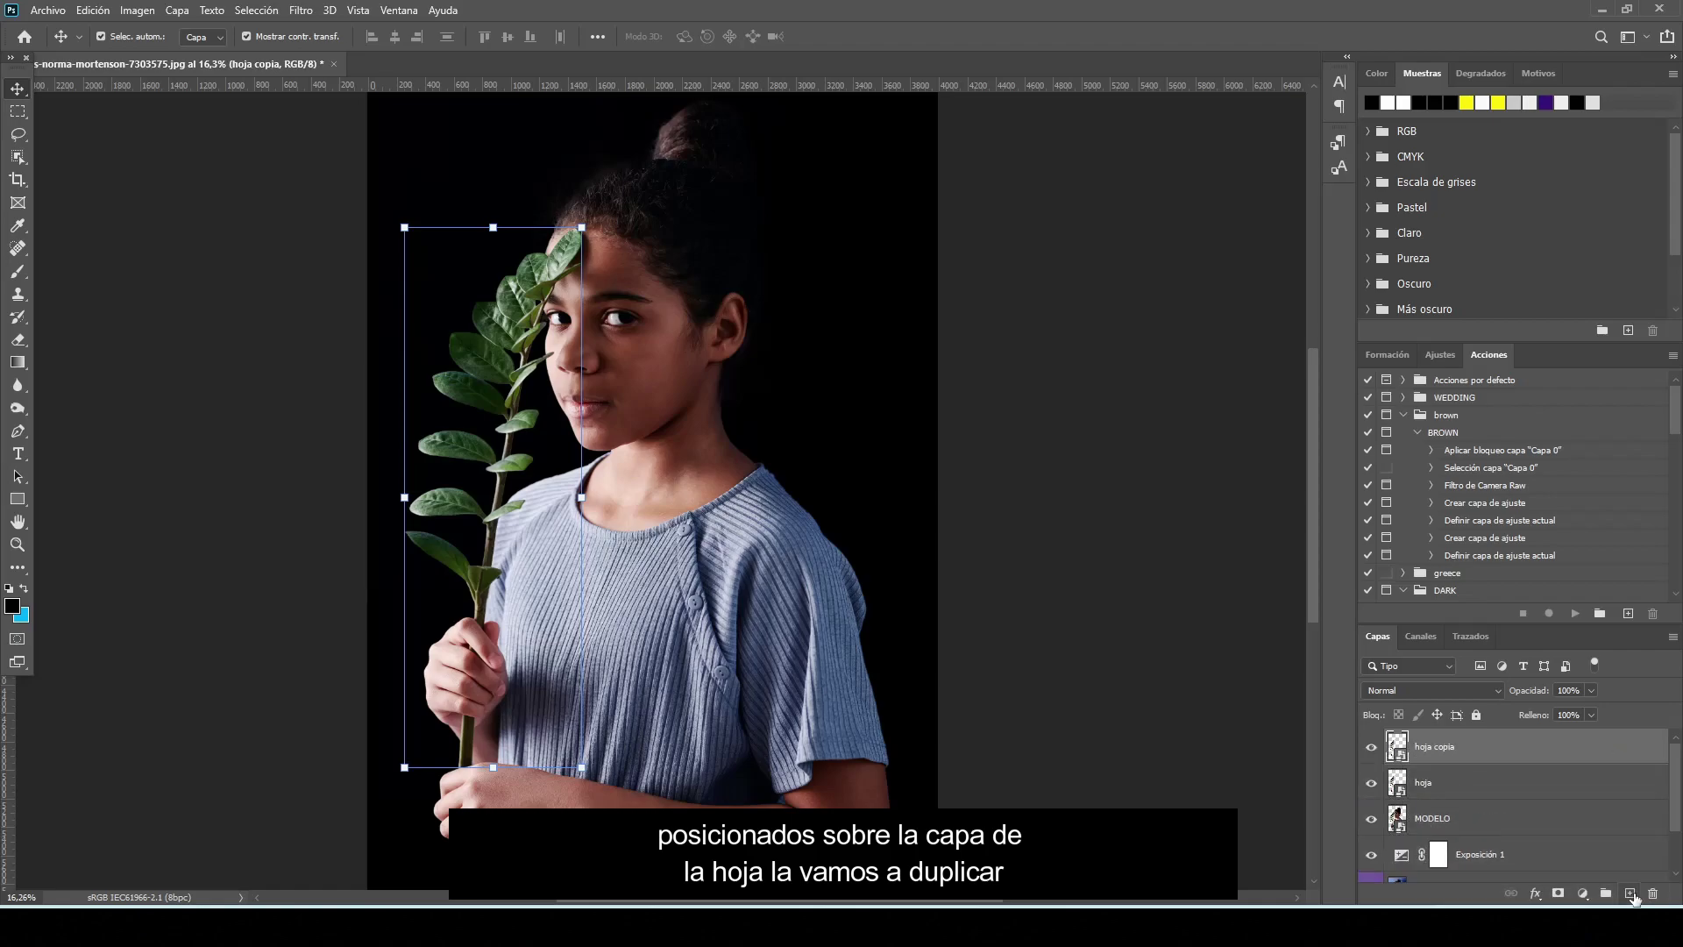
# Step: Group the hoja layer and its copy, expand the group and name it "efecto brillo"
pyautogui.keyDown('shift'); pyautogui.click(1476, 785); pyautogui.keyUp('shift')
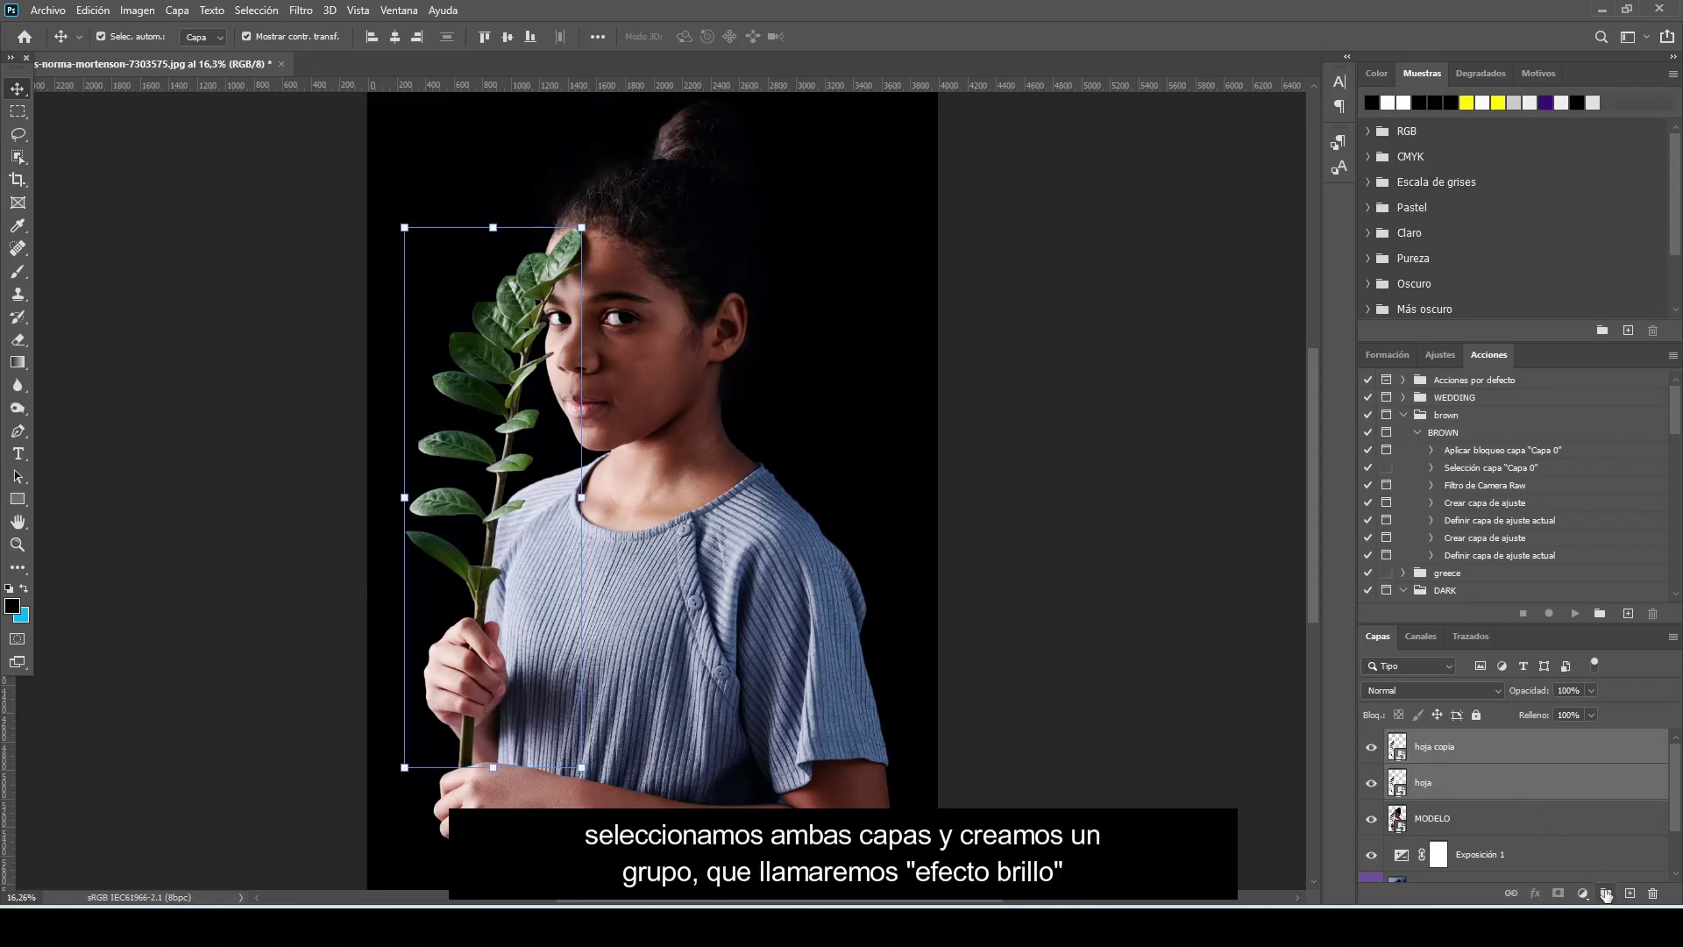
pyautogui.click(1606, 892)
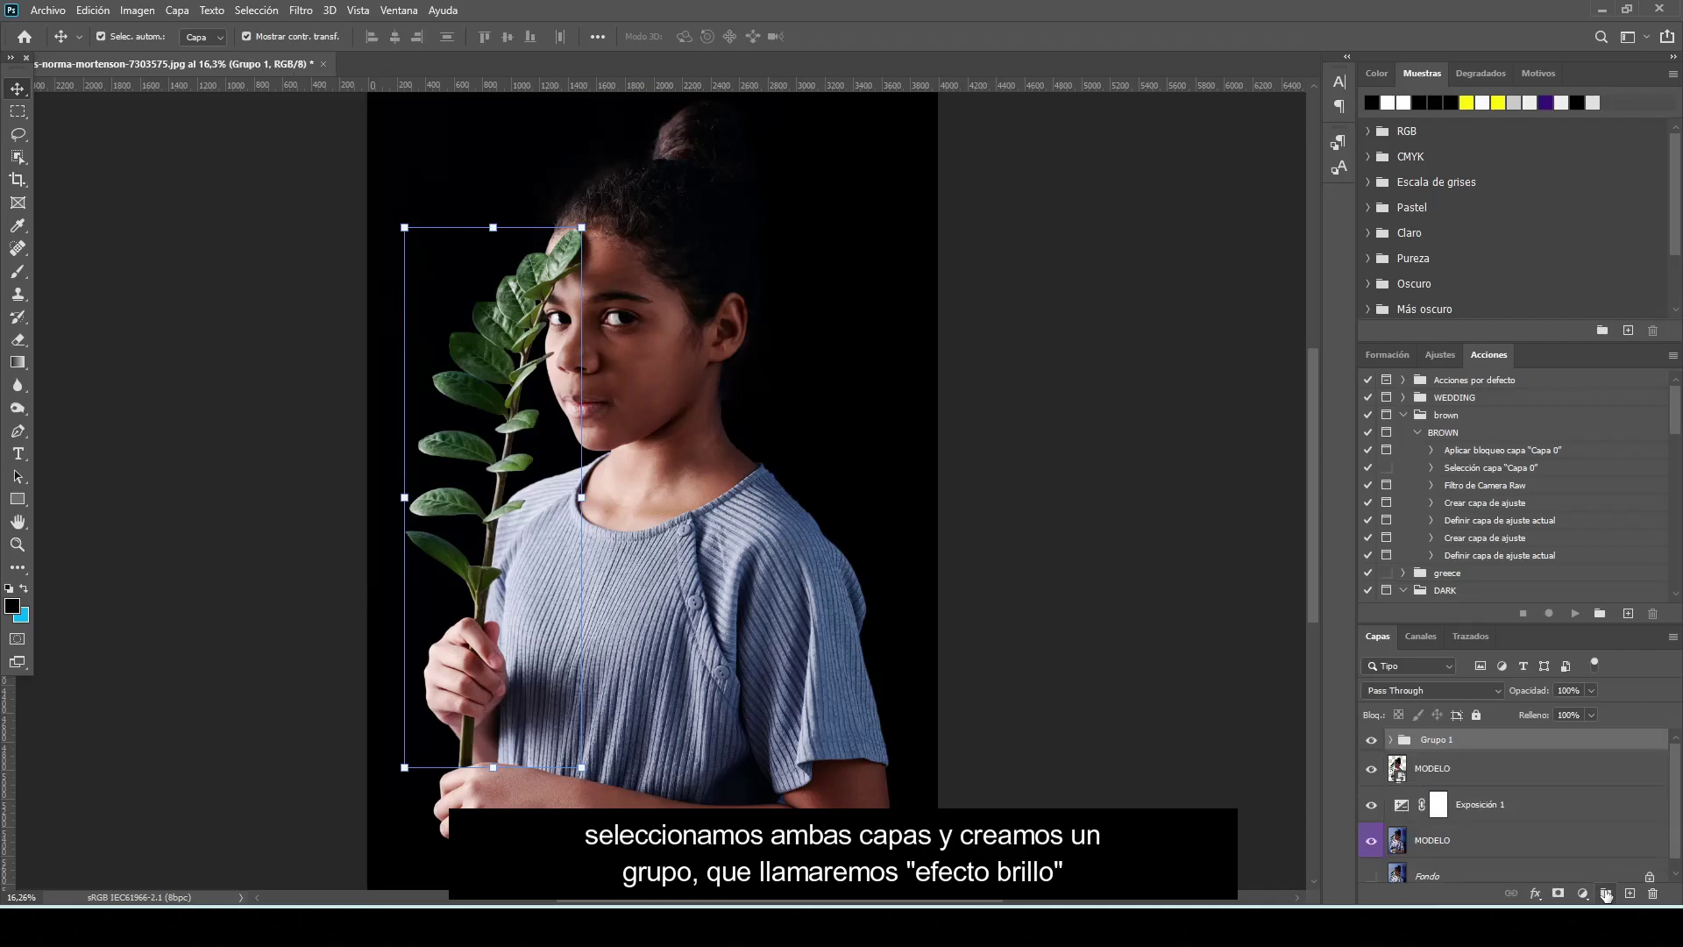
pyautogui.click(1393, 742)
pyautogui.doubleClick(1440, 739)
pyautogui.write('efecto b')
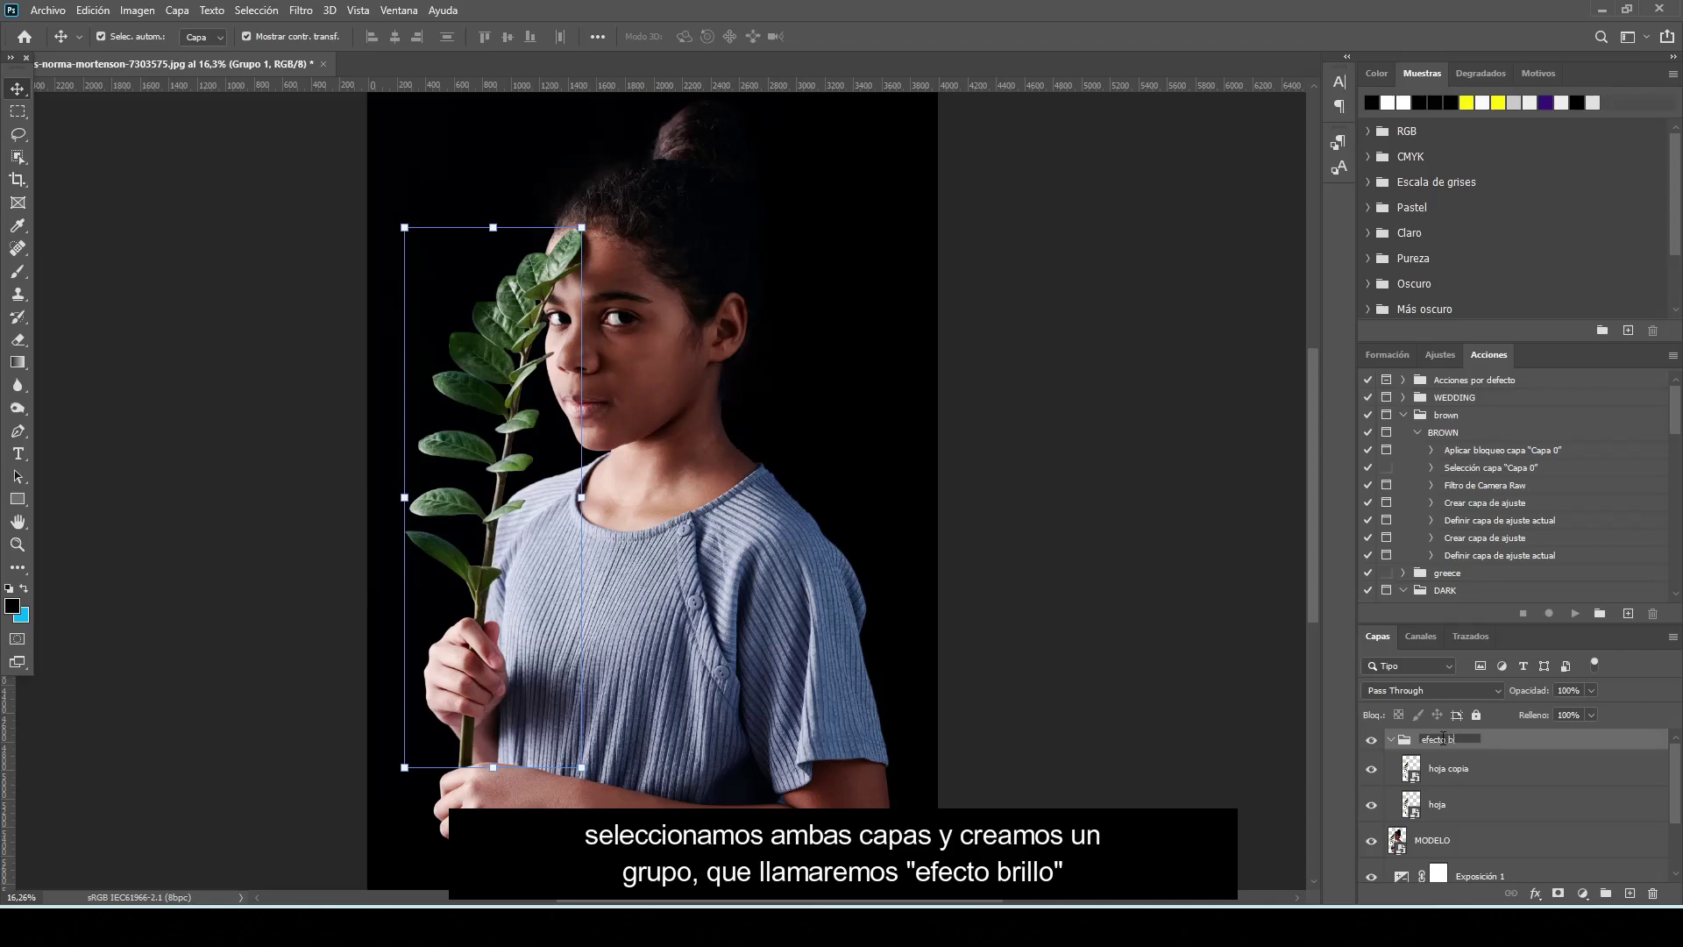
pyautogui.write('rillo')
pyautogui.press('Return')
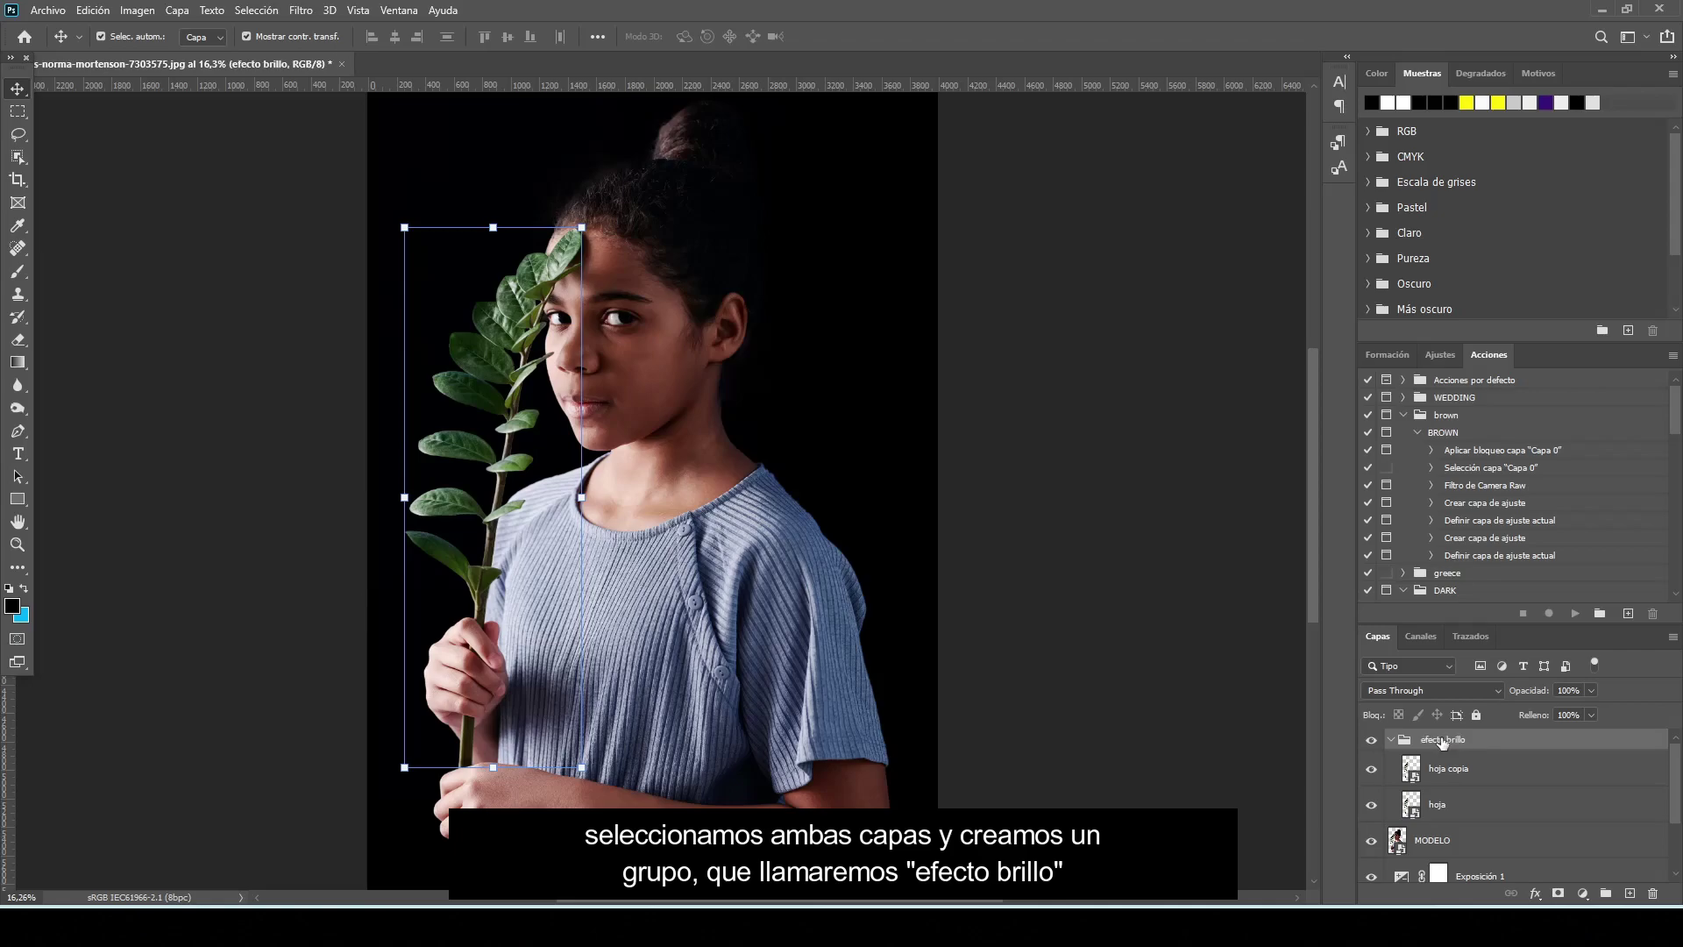
# Step: Set the blend mode of the hoja copia layer to Trama (Screen) and check it in the layer style options
pyautogui.click(1486, 775)
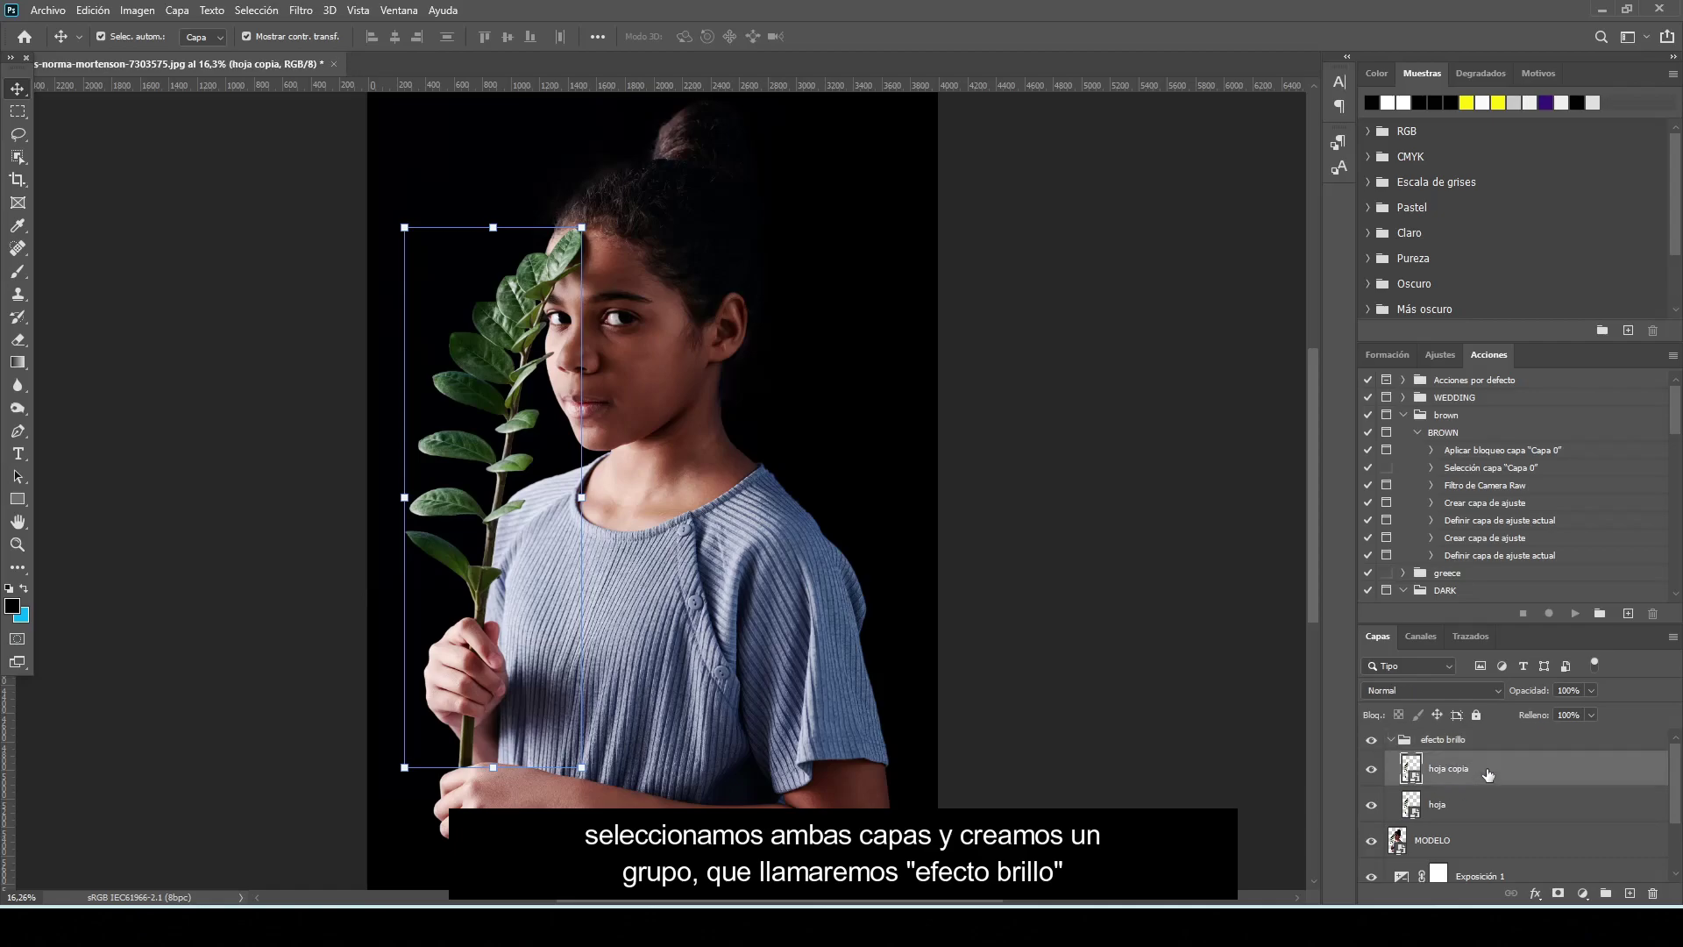
pyautogui.click(1491, 691)
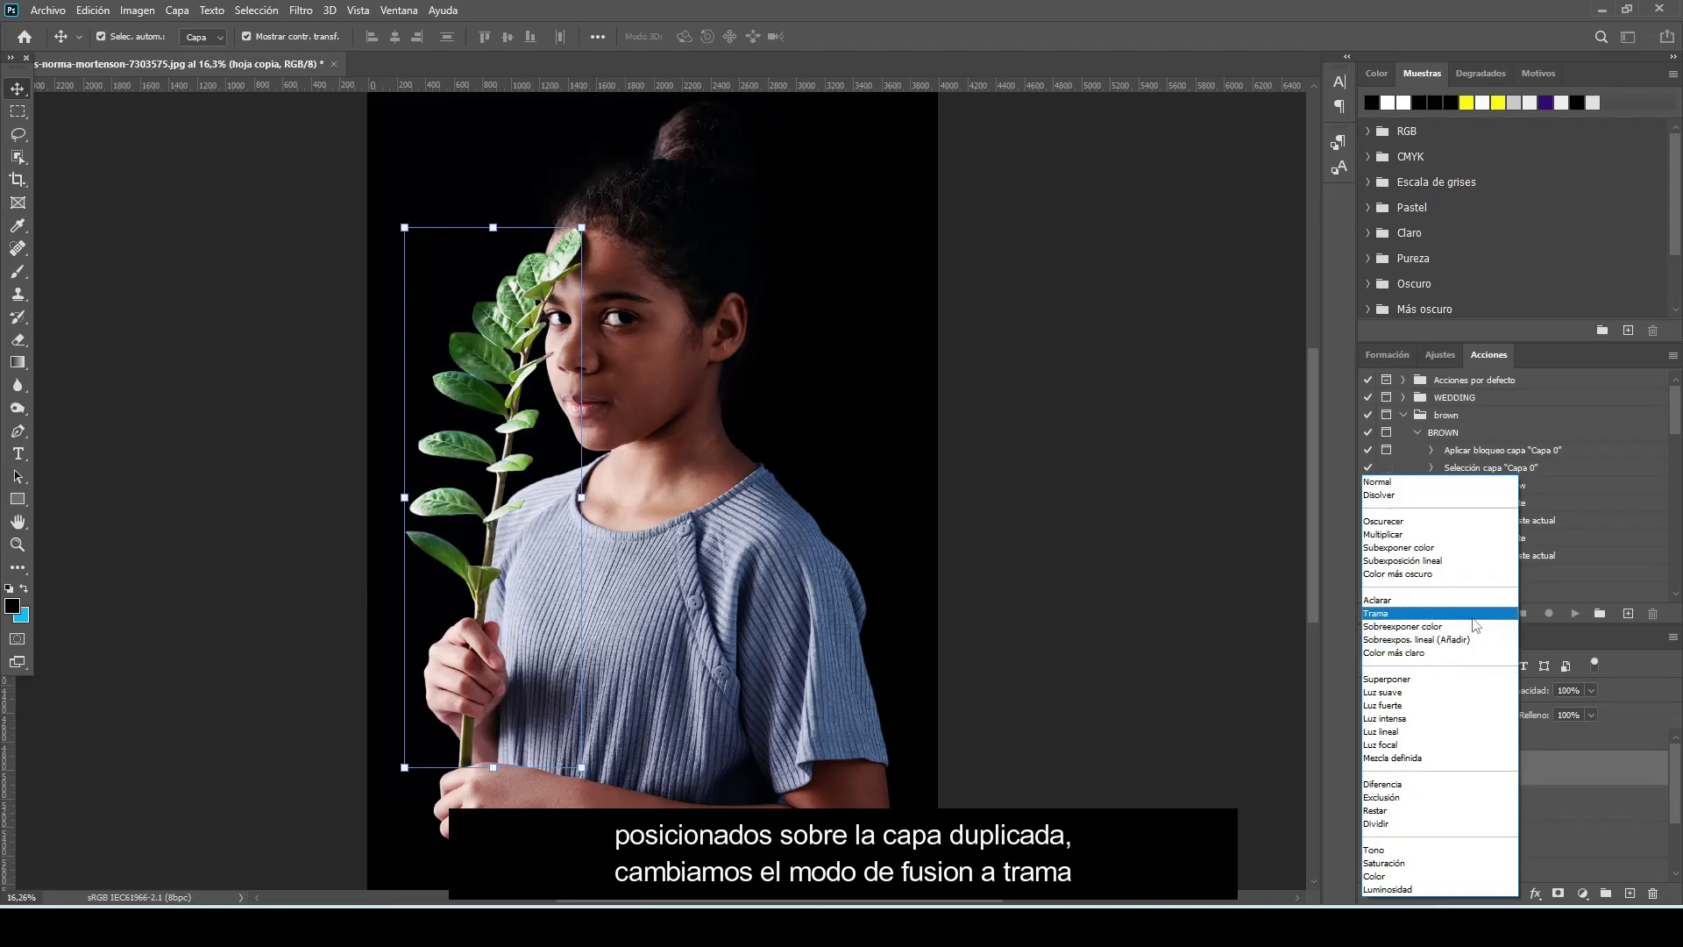
pyautogui.click(1383, 613)
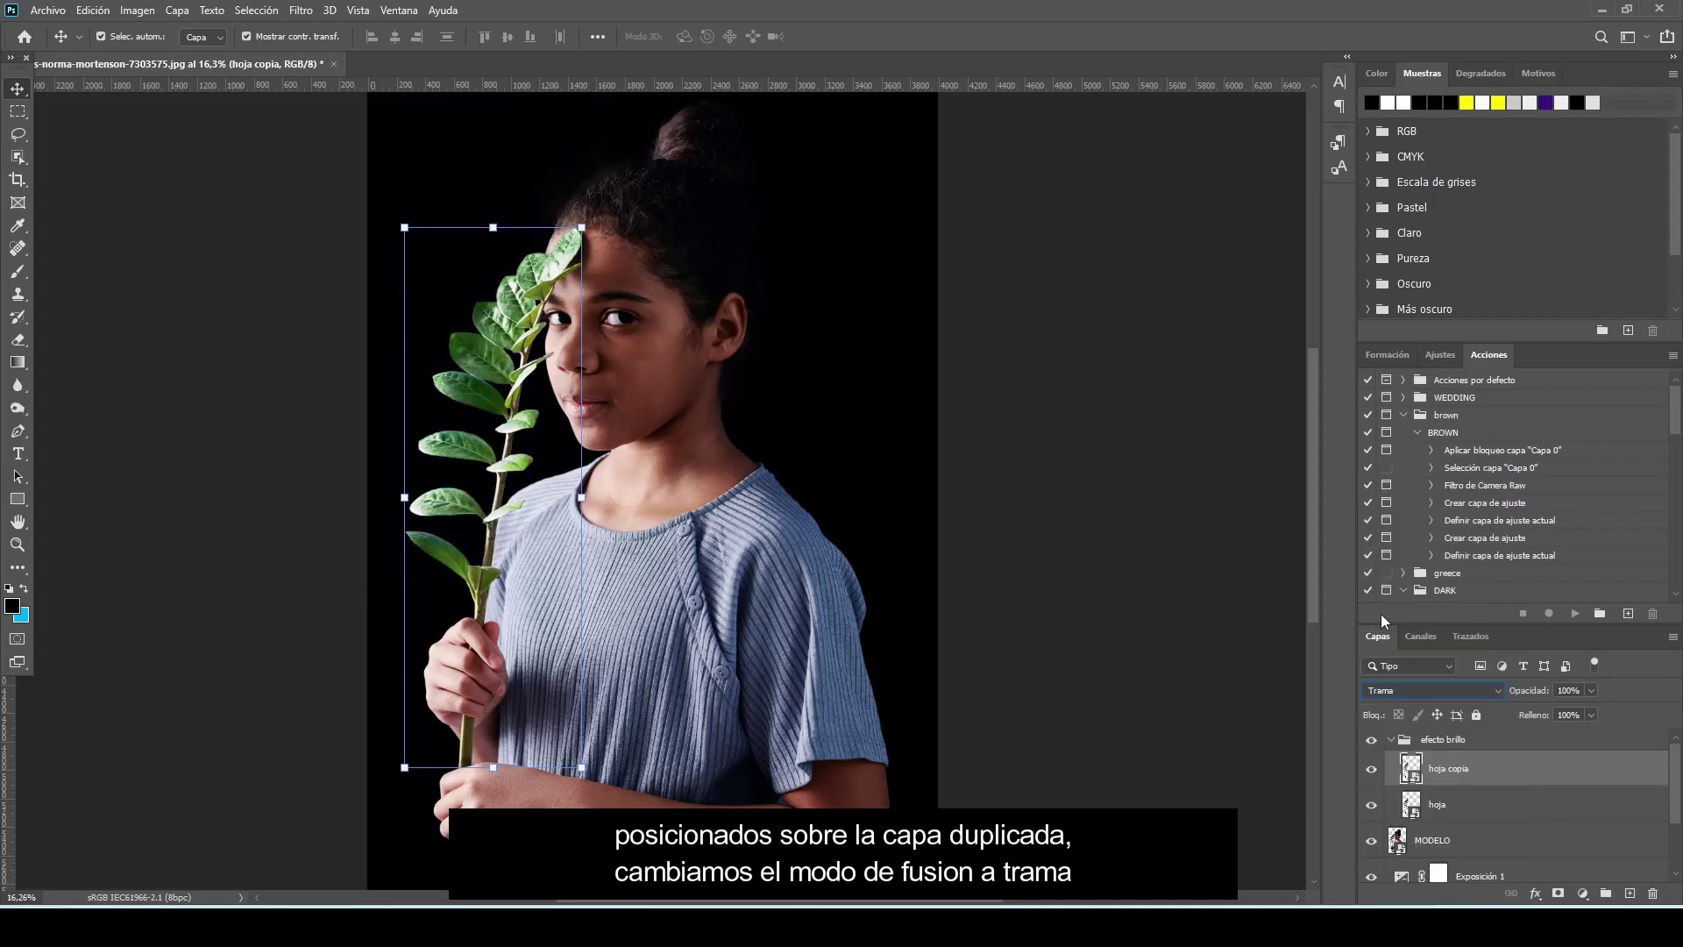
pyautogui.doubleClick(1633, 768)
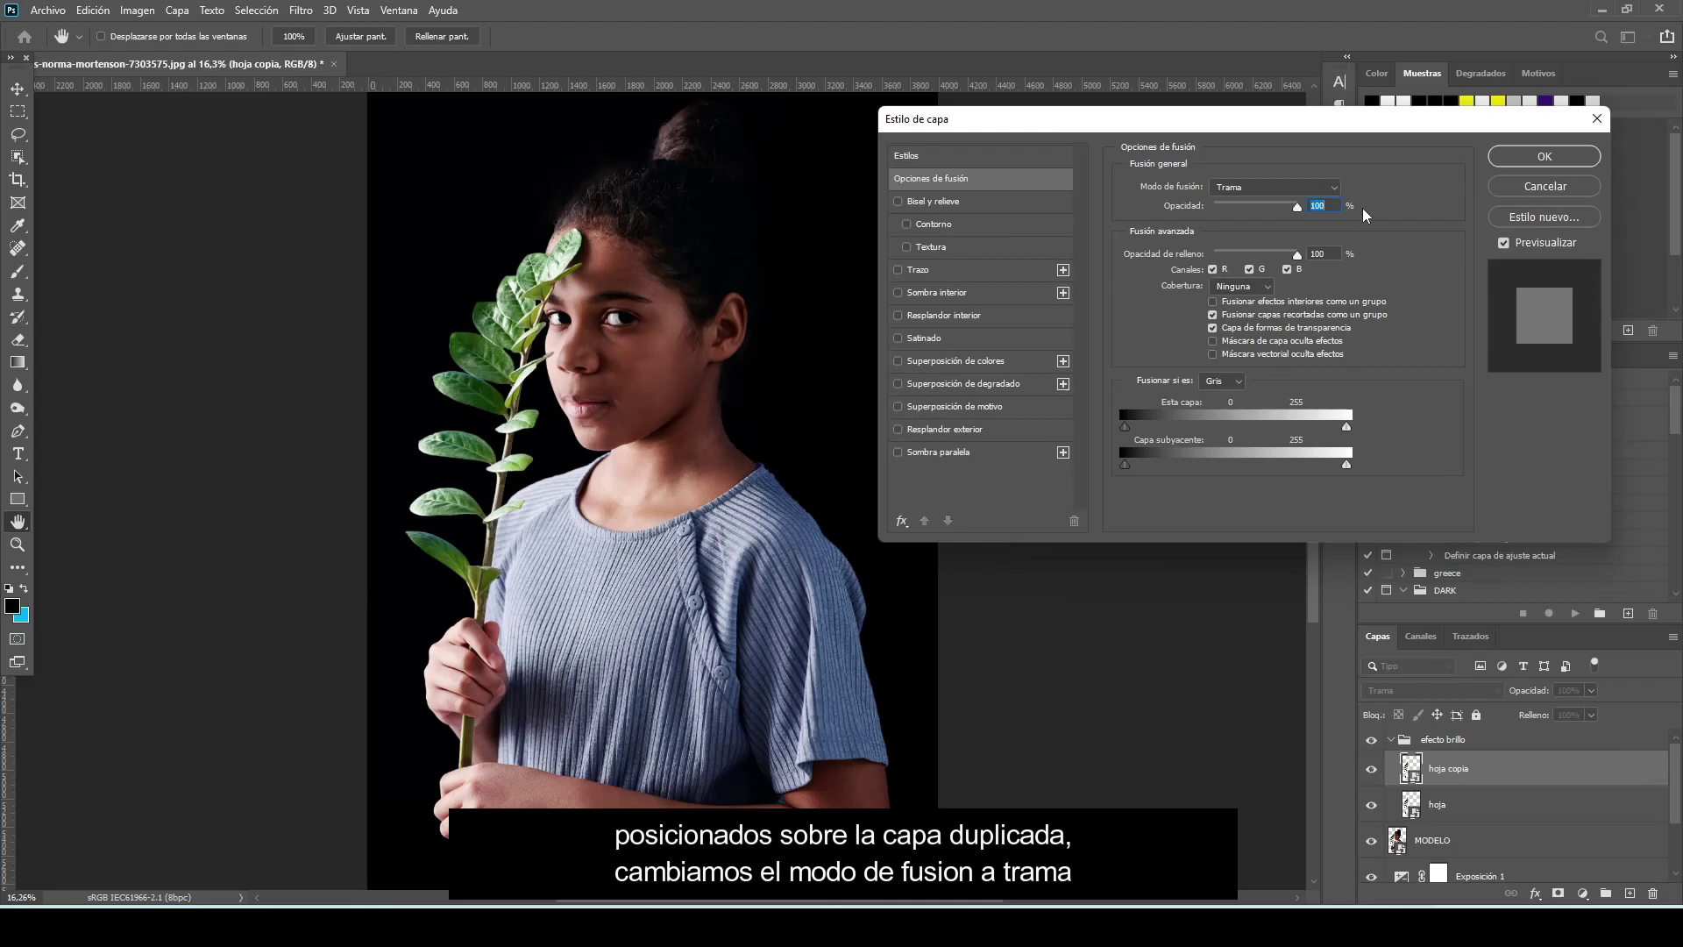
pyautogui.click(1333, 188)
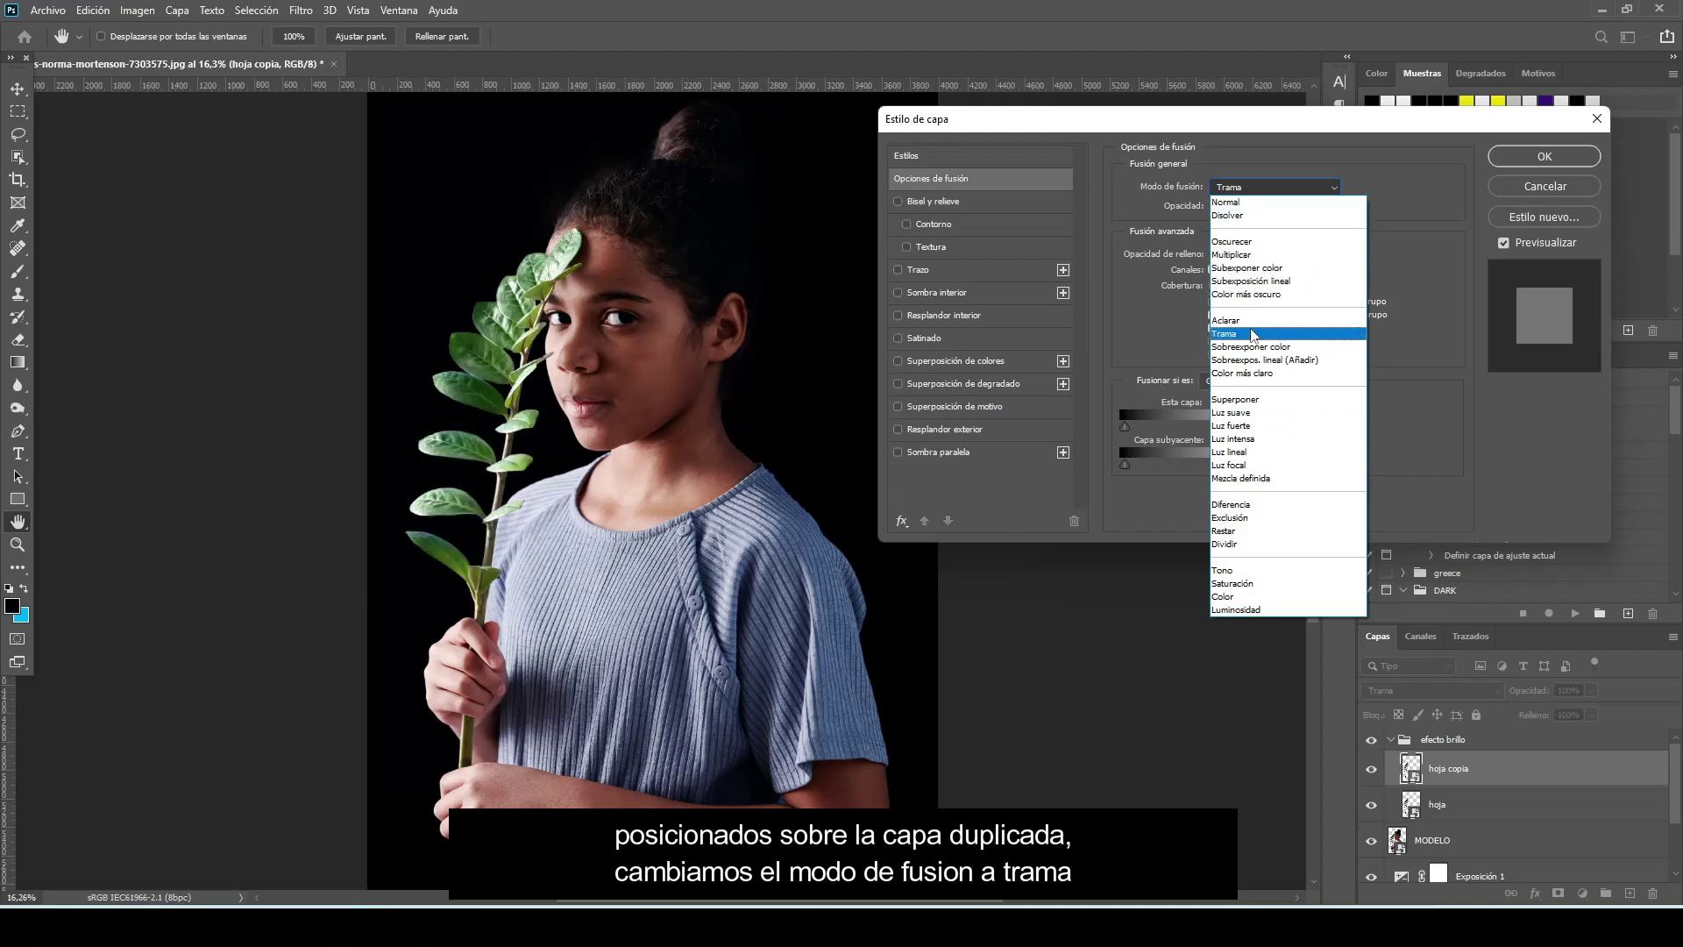
pyautogui.click(1253, 333)
pyautogui.click(1543, 156)
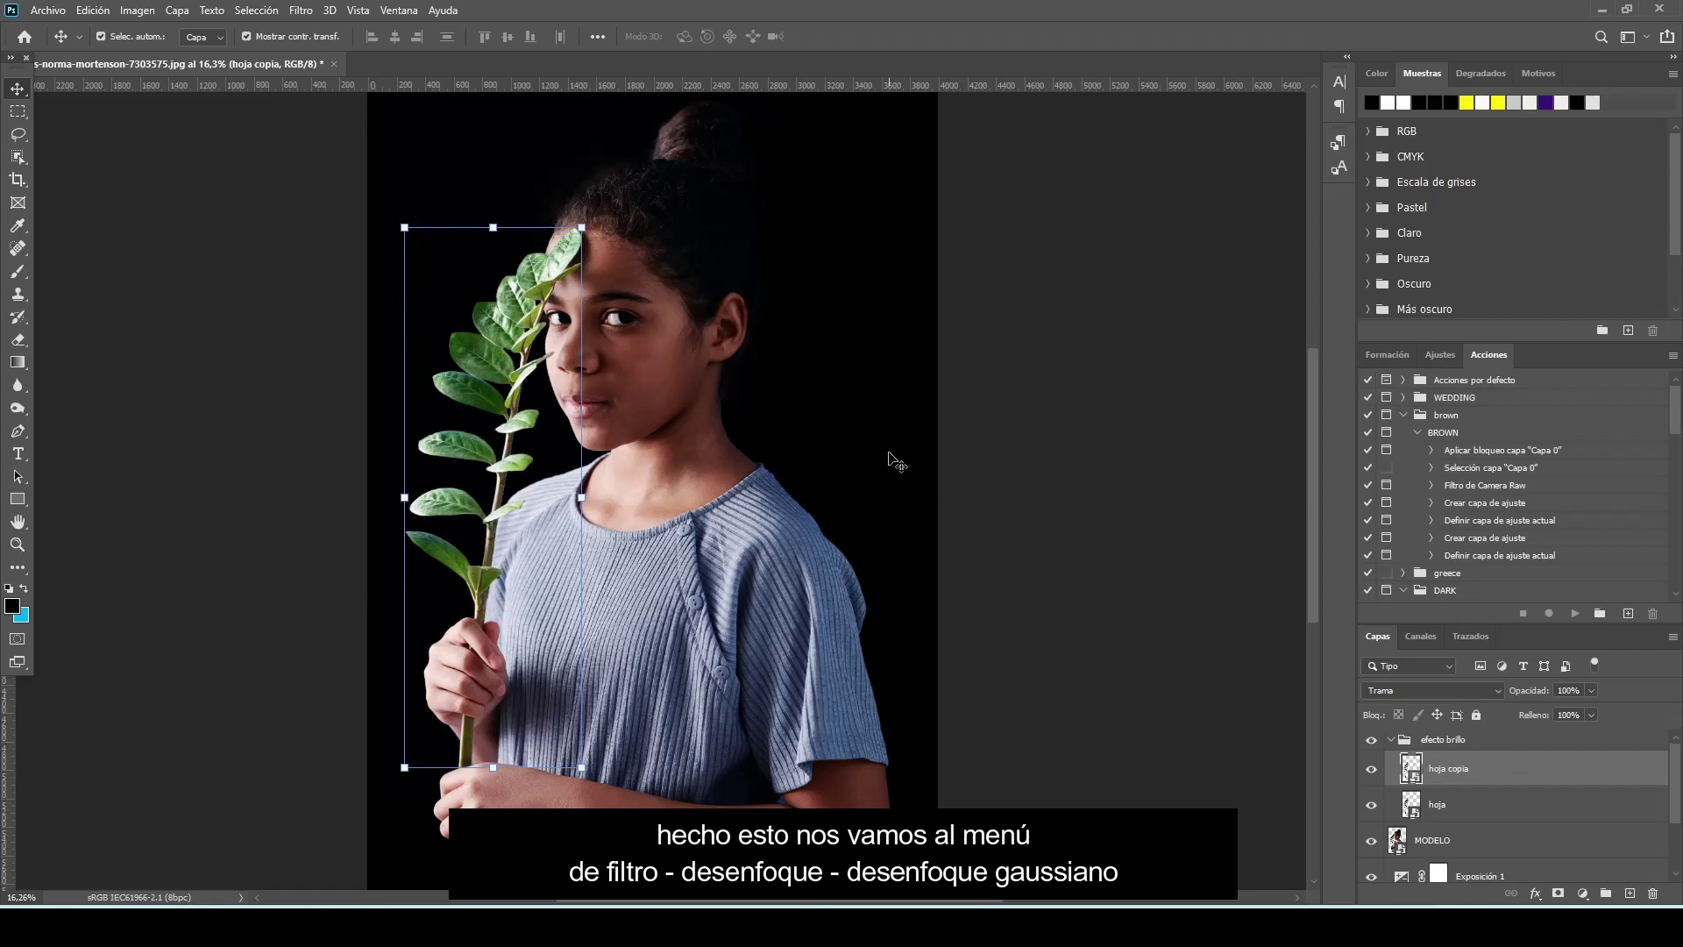
# Step: Apply a Gaussian blur with a 15-pixel radius to the hoja copia layer and duplicate the blurred layer
pyautogui.click(301, 11)
pyautogui.moveTo(440, 214)
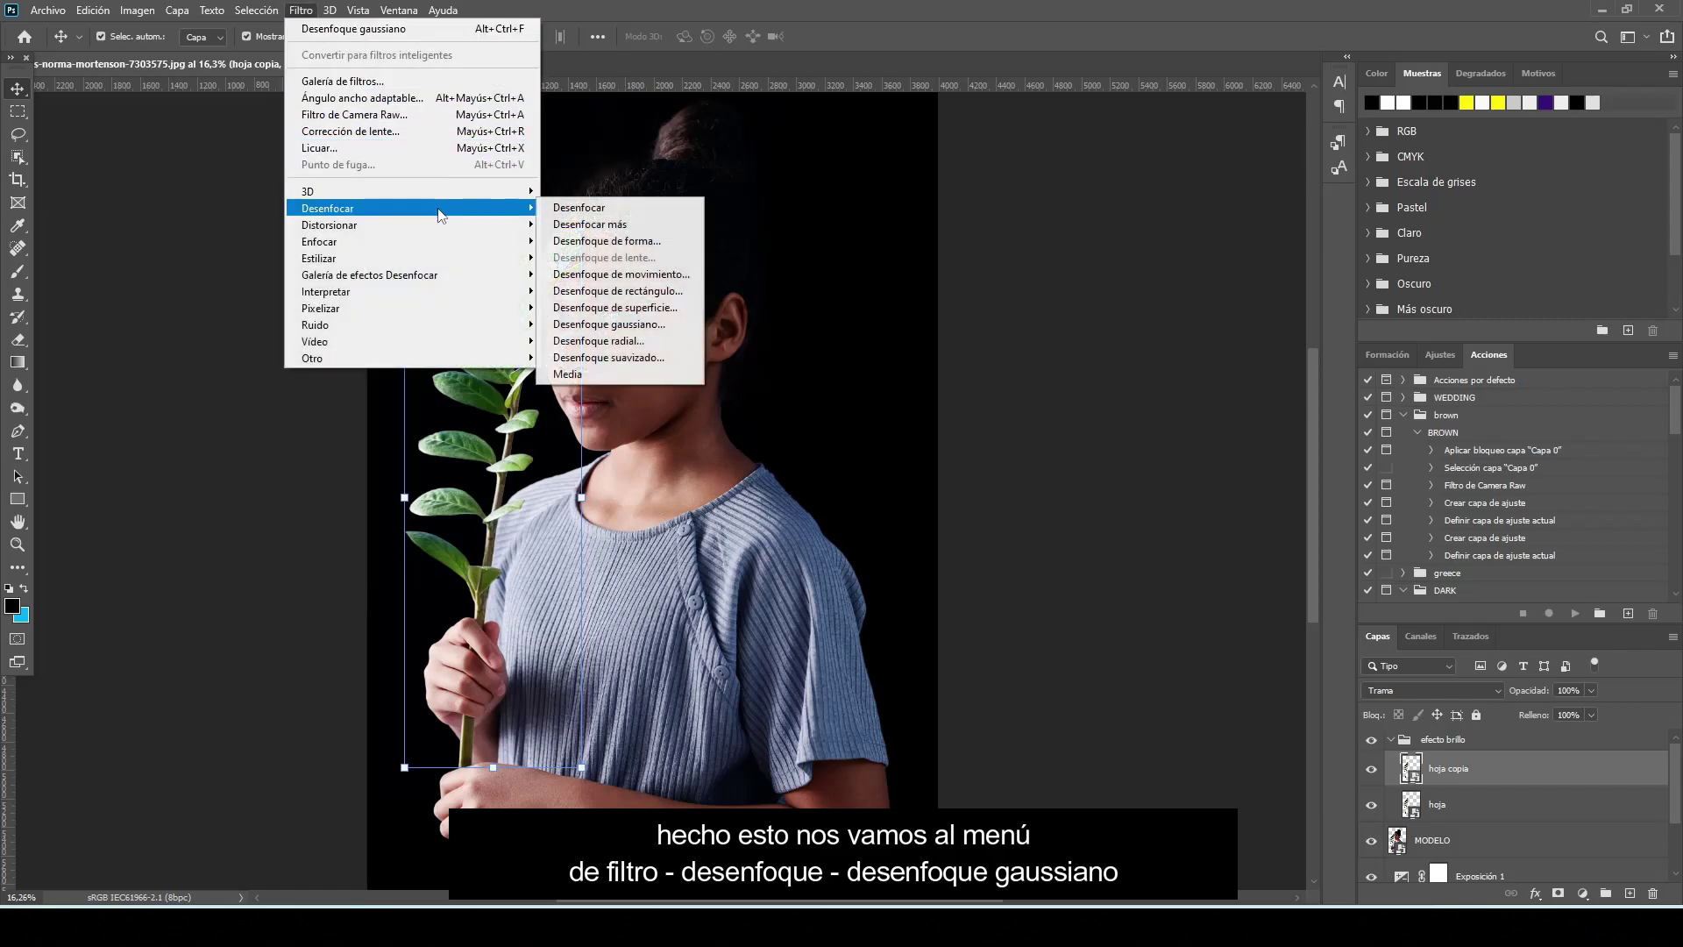
pyautogui.click(686, 330)
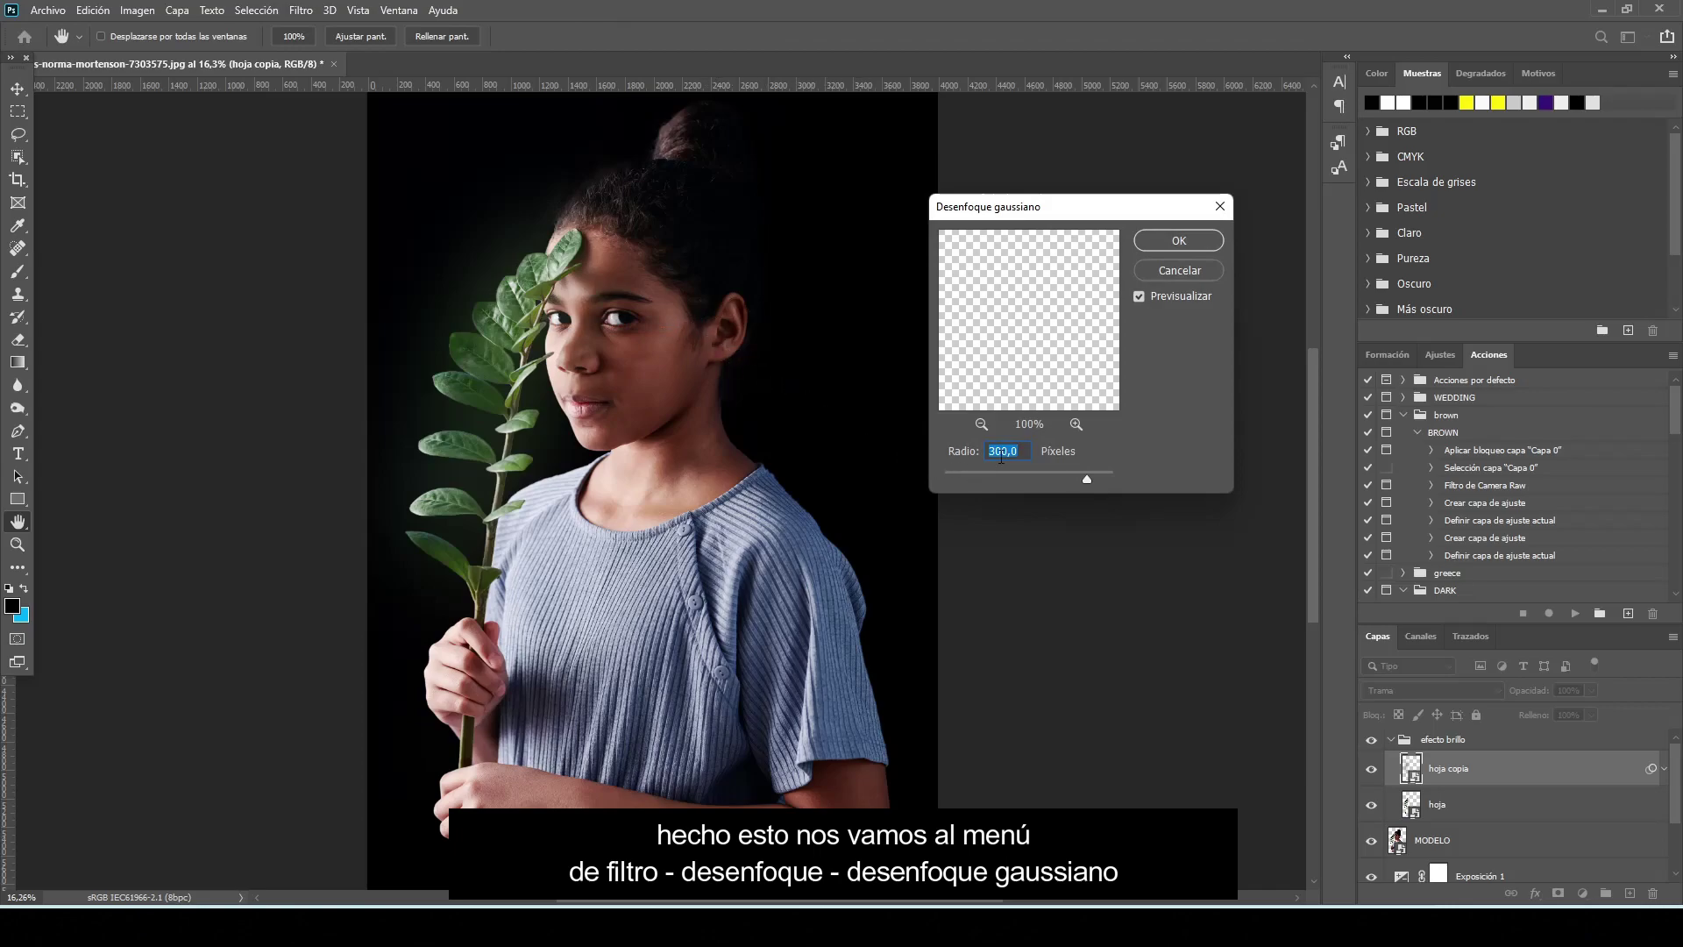
pyautogui.write('15')
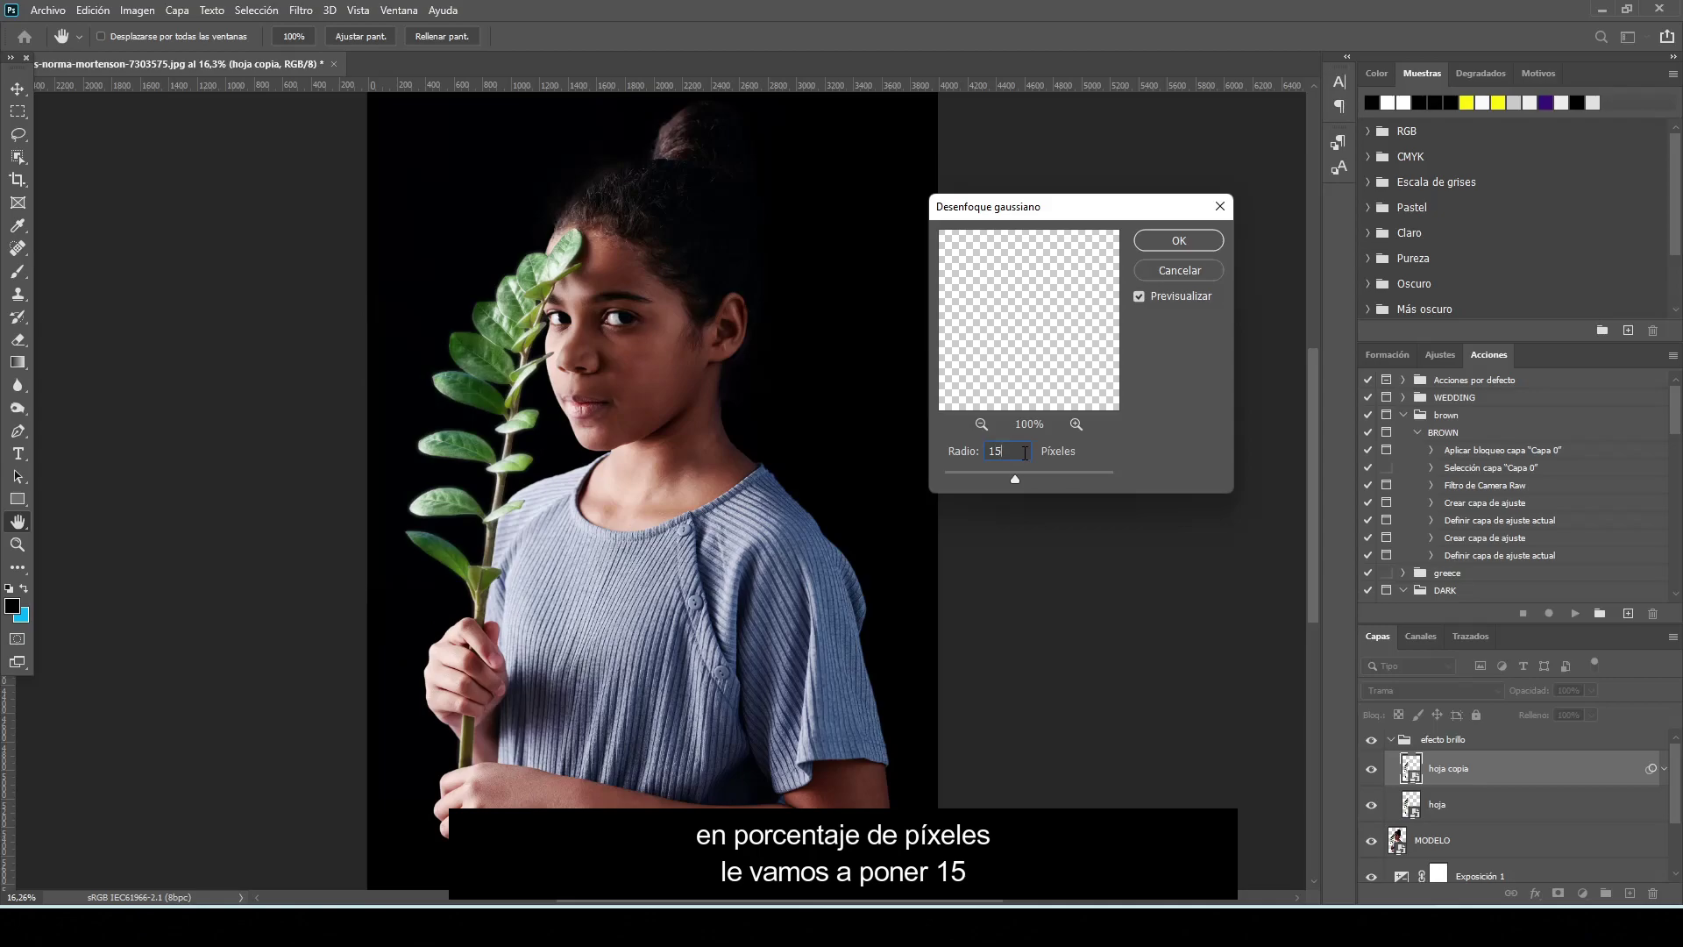
pyautogui.click(1180, 241)
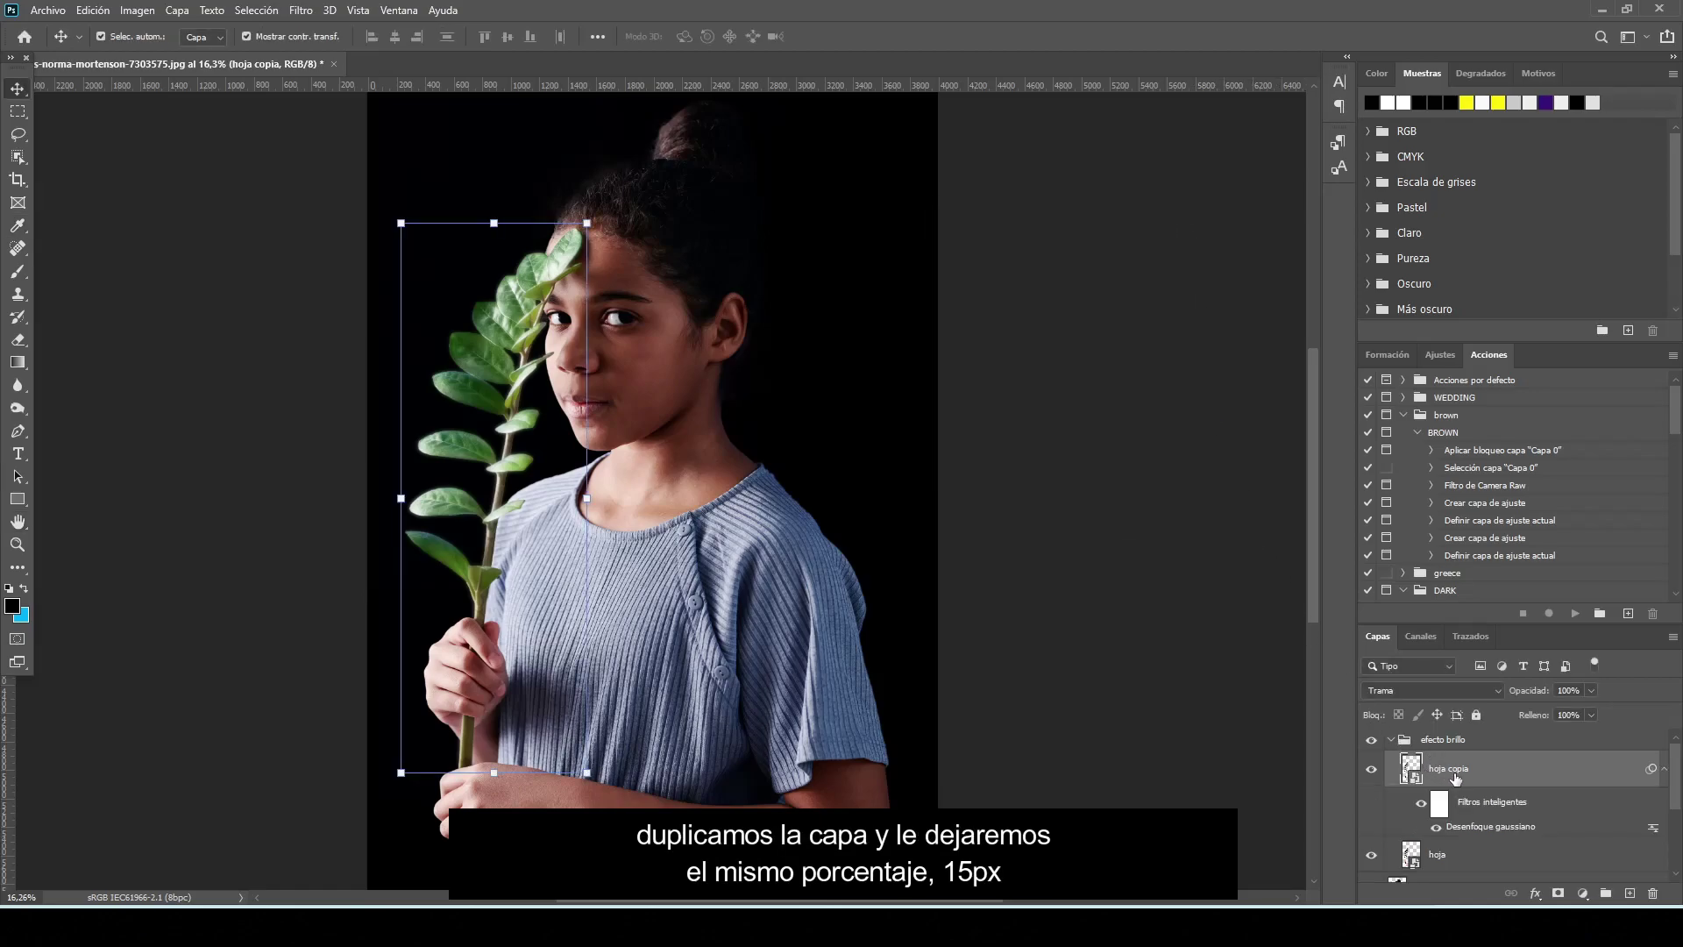
pyautogui.moveTo(1616, 771); pyautogui.dragTo(1632, 894)
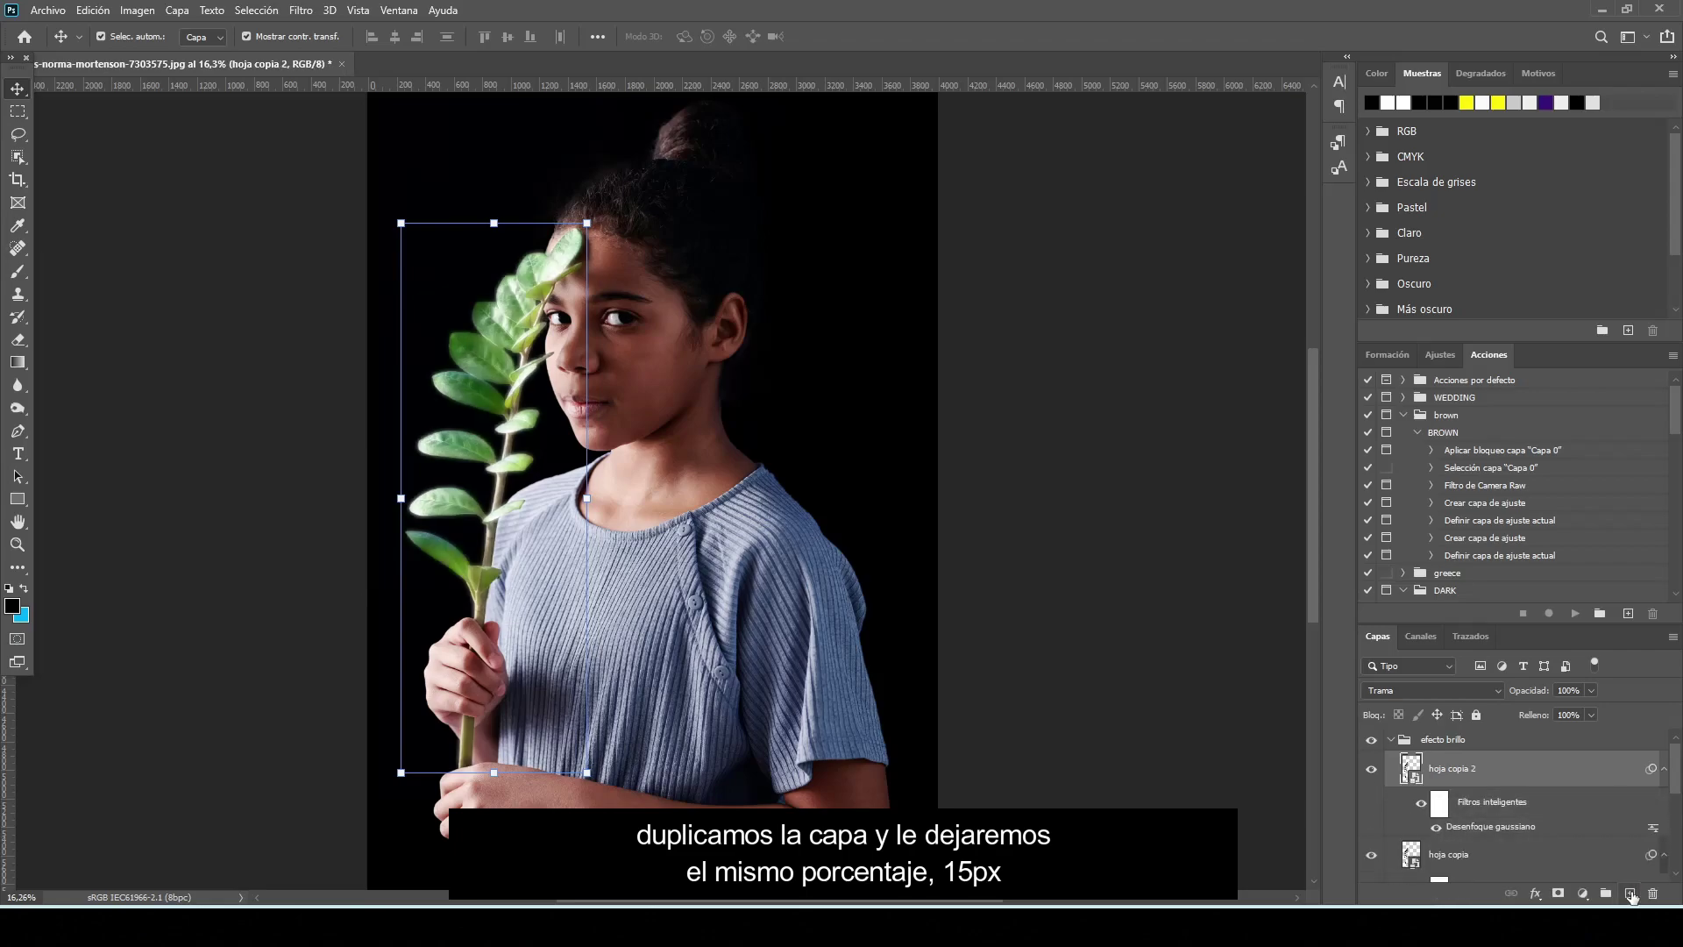
# Step: Check the Gaussian blur settings of the hoja copia 2 layer and keep the radius at 15 pixels
pyautogui.doubleClick(1523, 829)
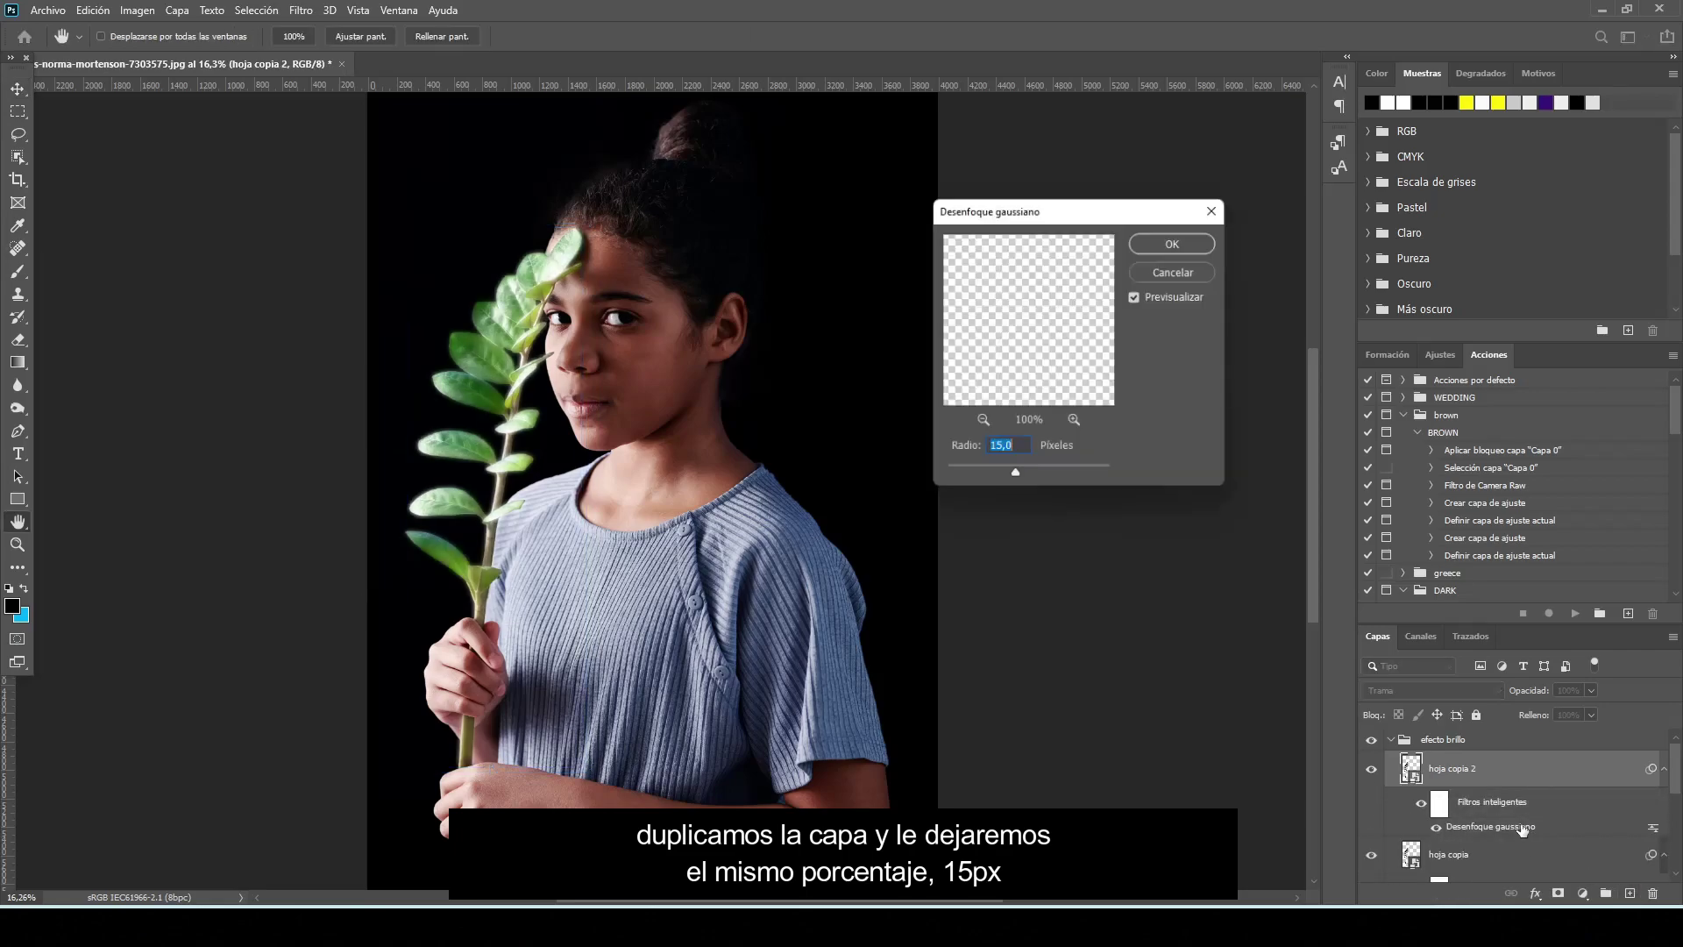
pyautogui.click(994, 452)
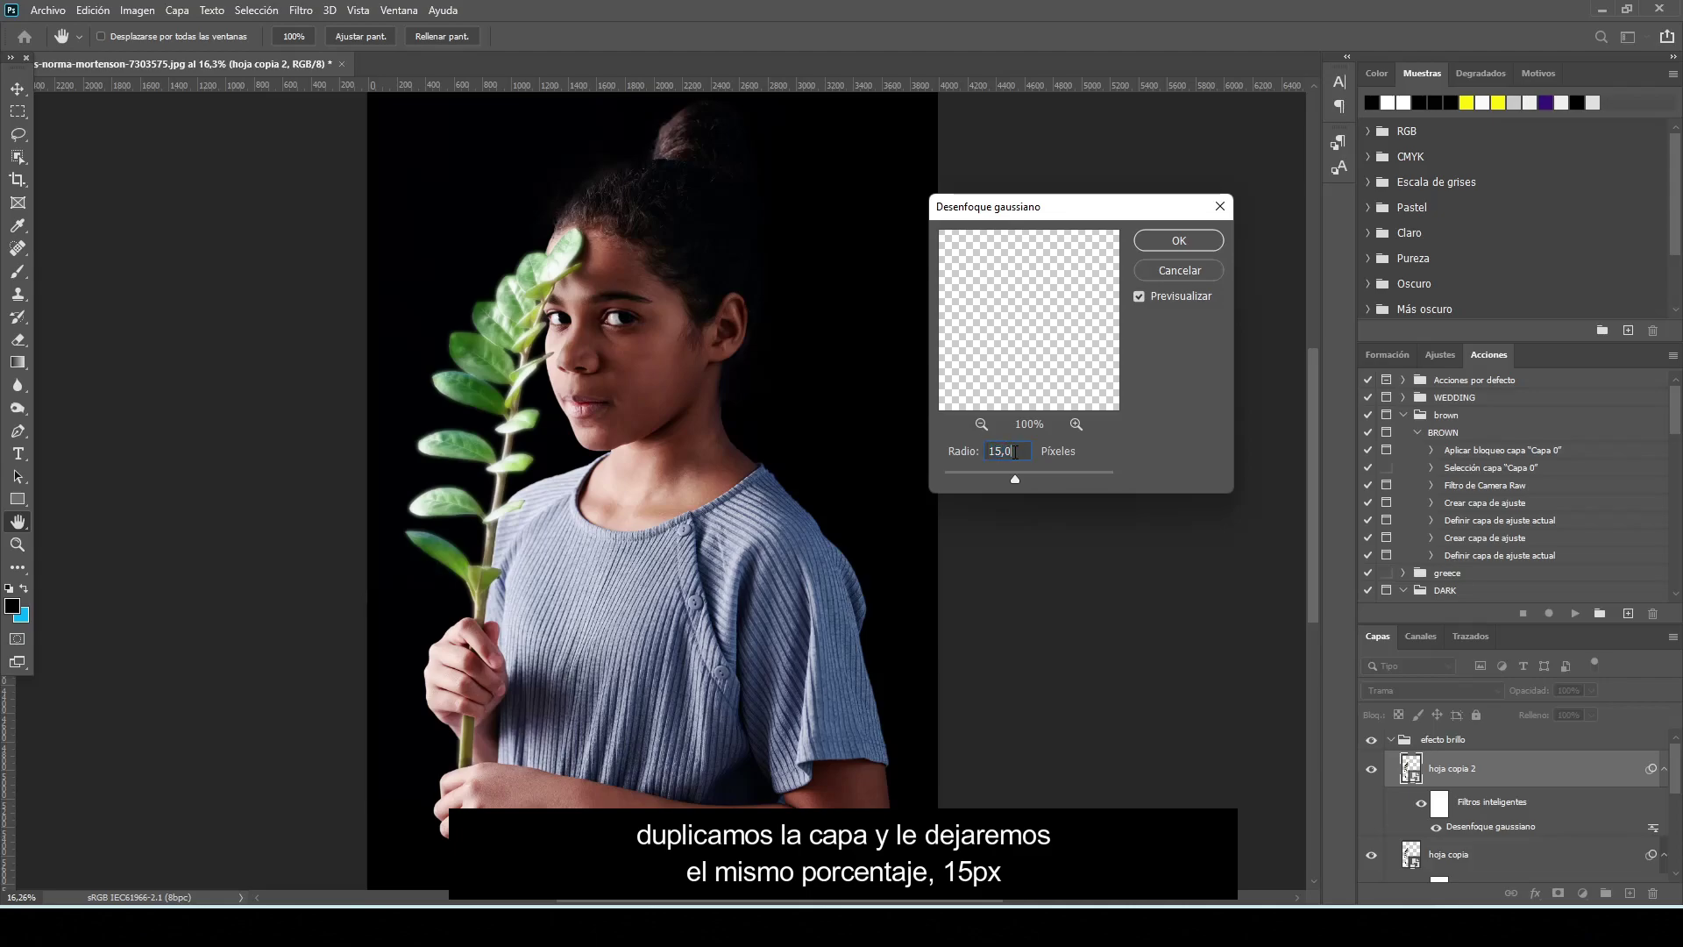
pyautogui.click(1179, 242)
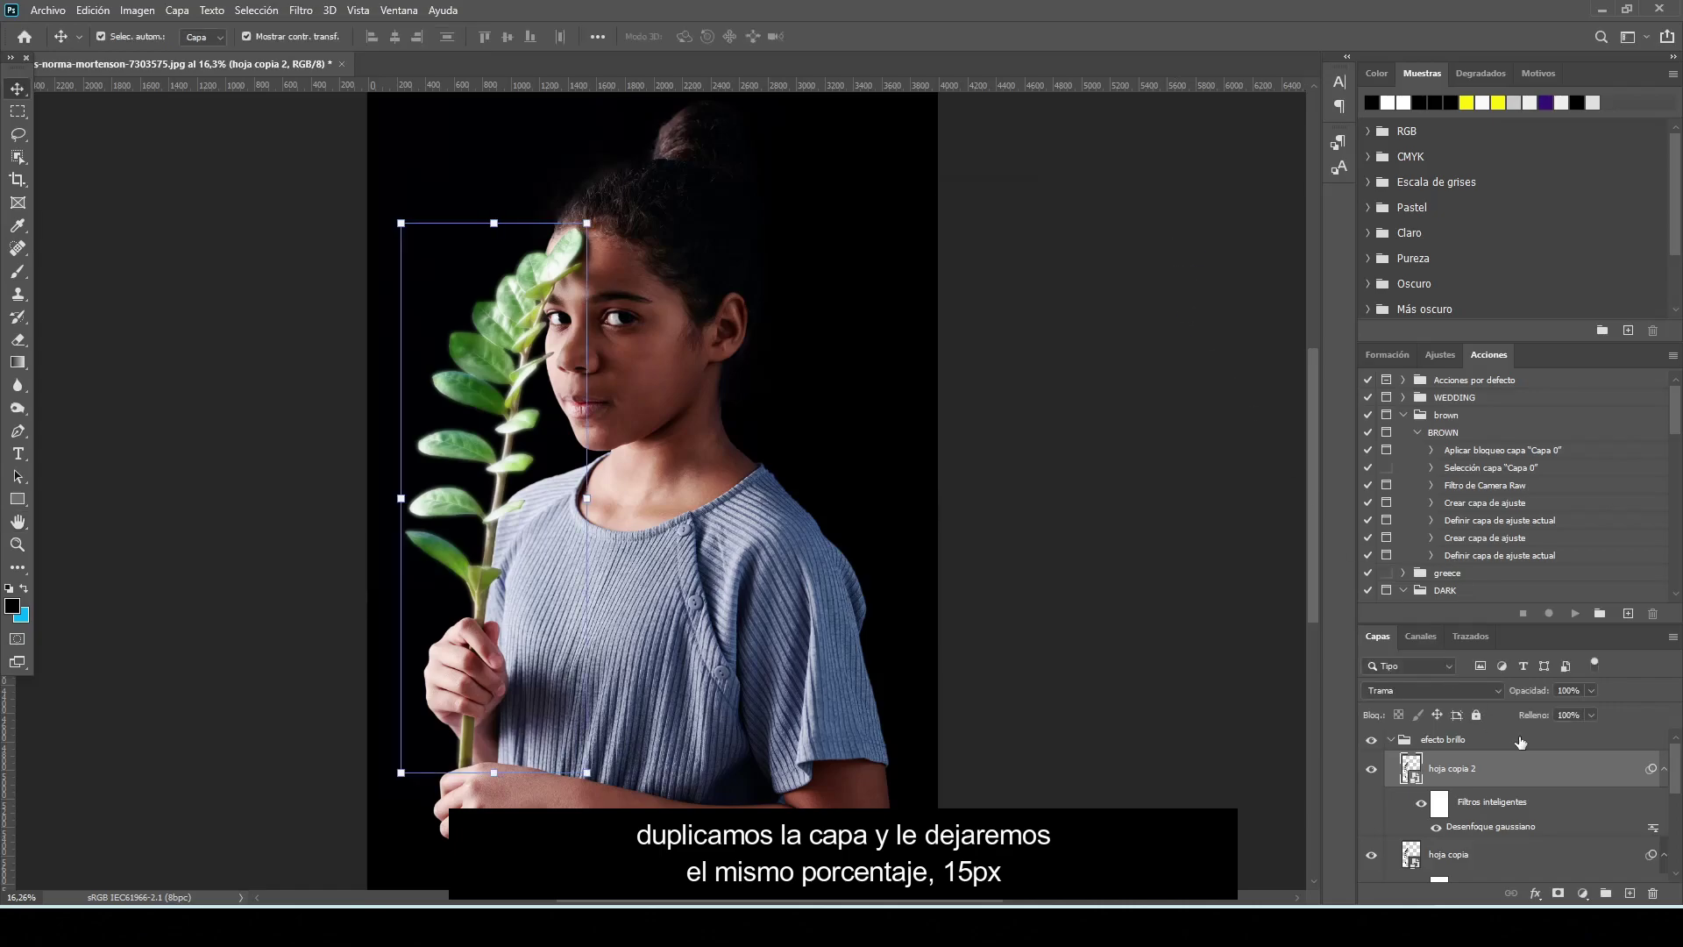
# Step: Duplicate the hoja copia 2 layer and set the duplicate's Gaussian blur radius to 150 pixels
pyautogui.moveTo(1617, 768); pyautogui.dragTo(1628, 890)
pyautogui.doubleClick(1530, 827)
pyautogui.write('150')
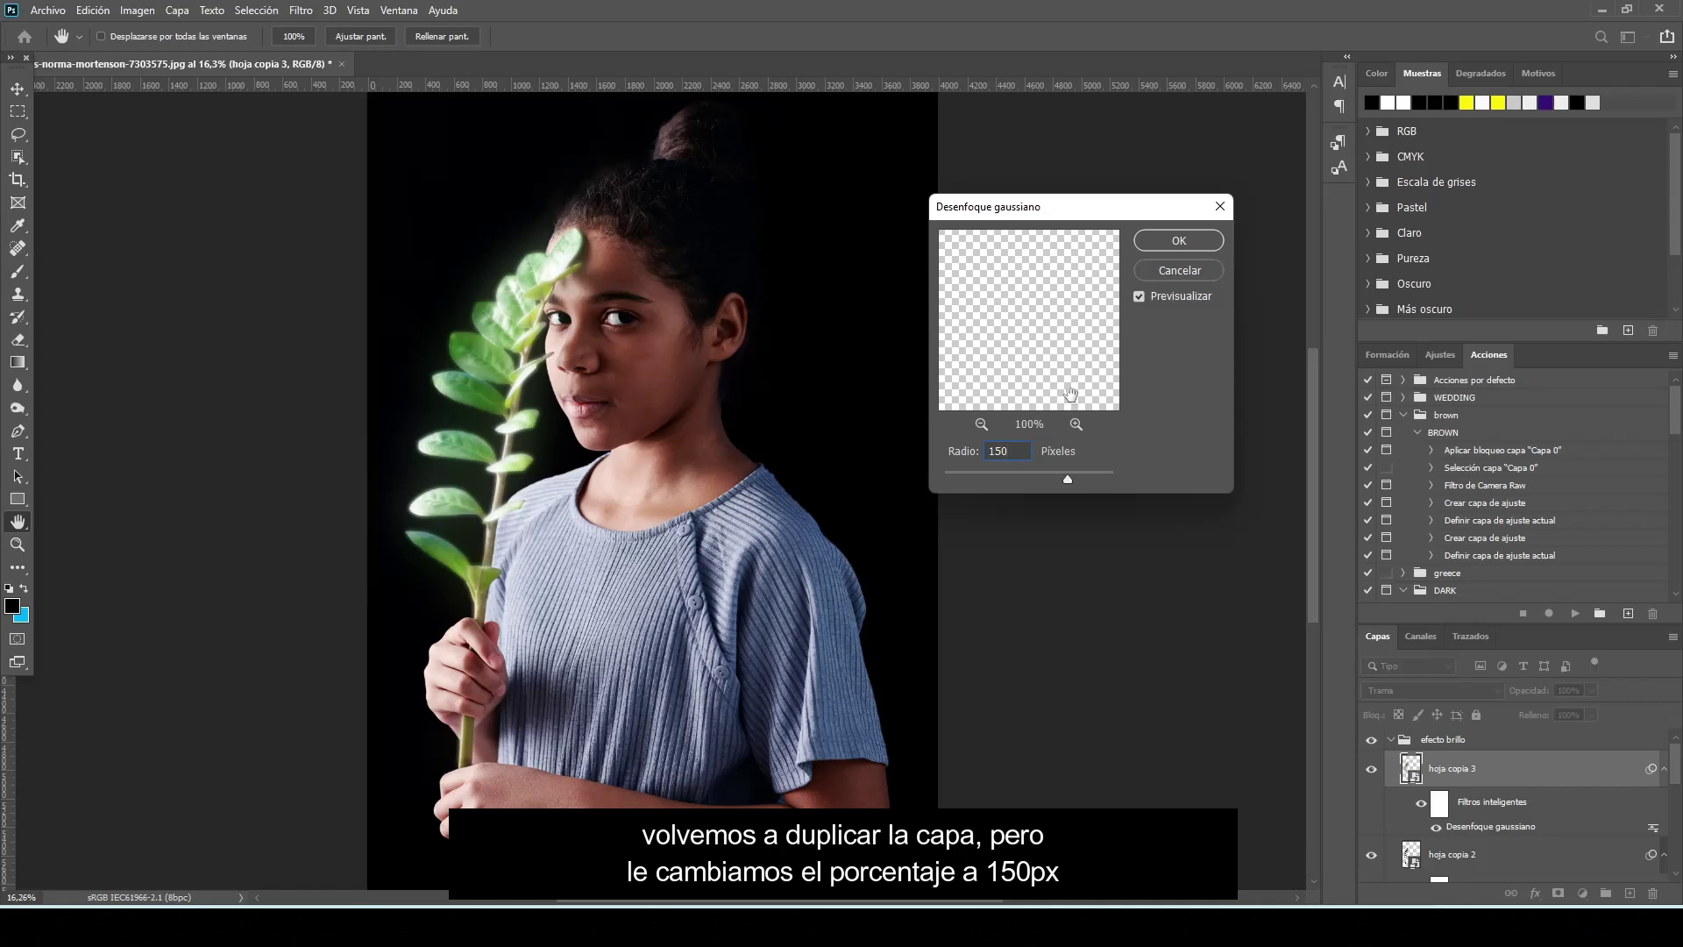
pyautogui.click(1190, 242)
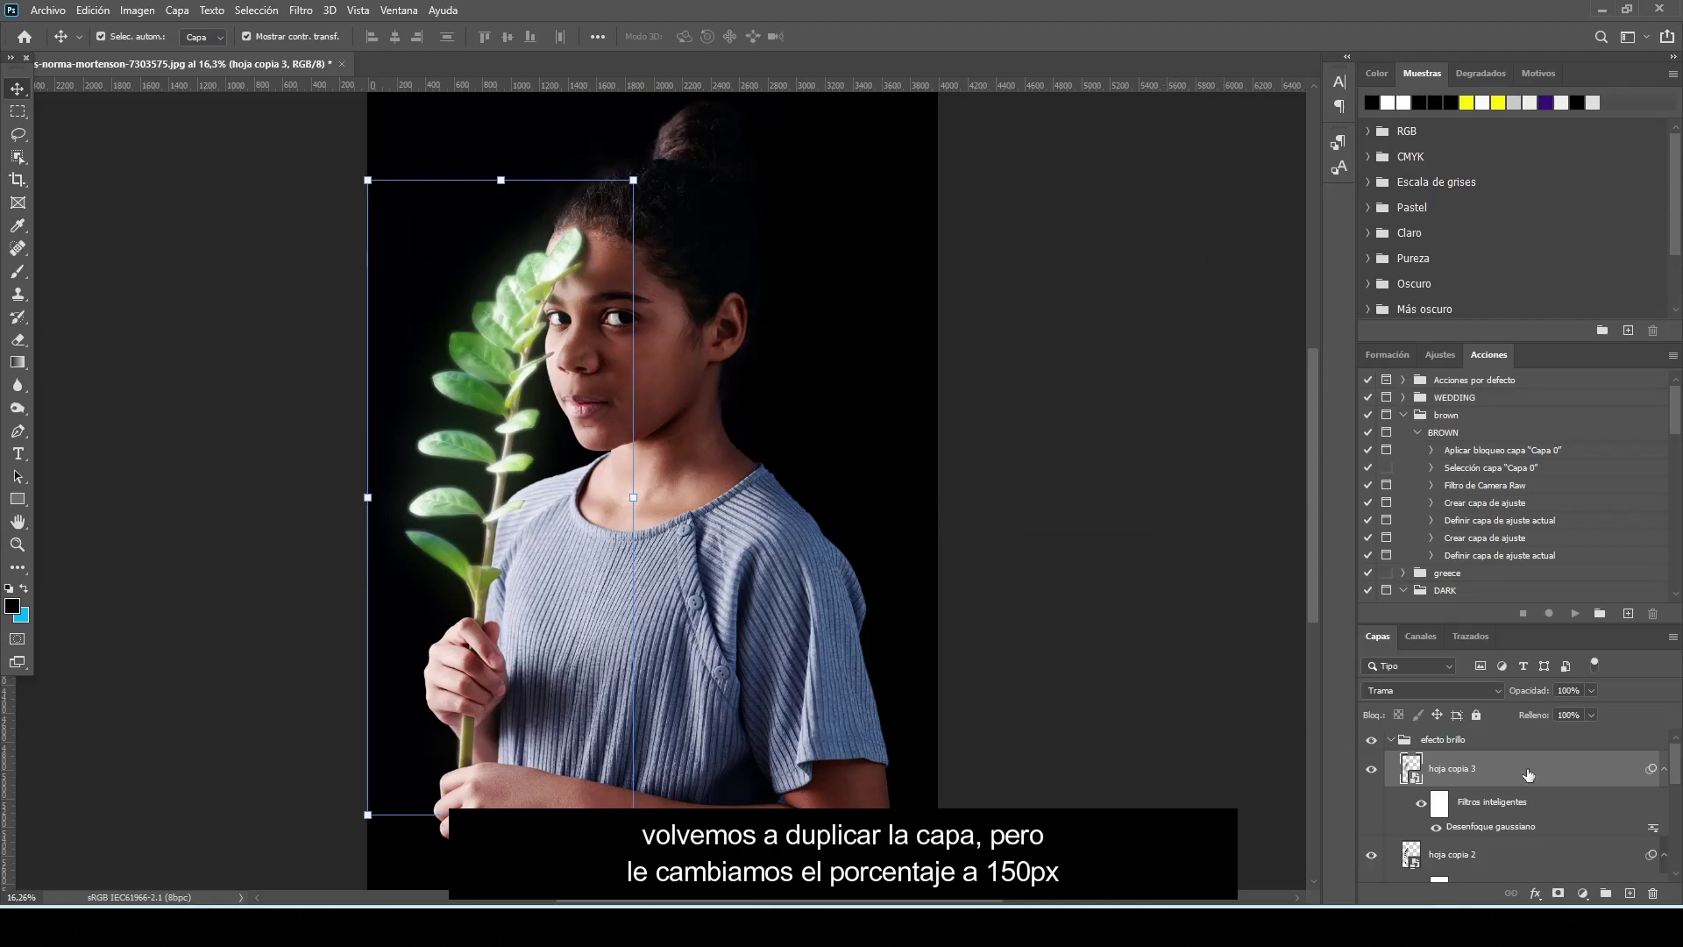
# Step: Duplicate the hoja copia 3 layer and set the duplicate's Gaussian blur radius to 300 pixels
pyautogui.moveTo(1617, 770); pyautogui.dragTo(1630, 892)
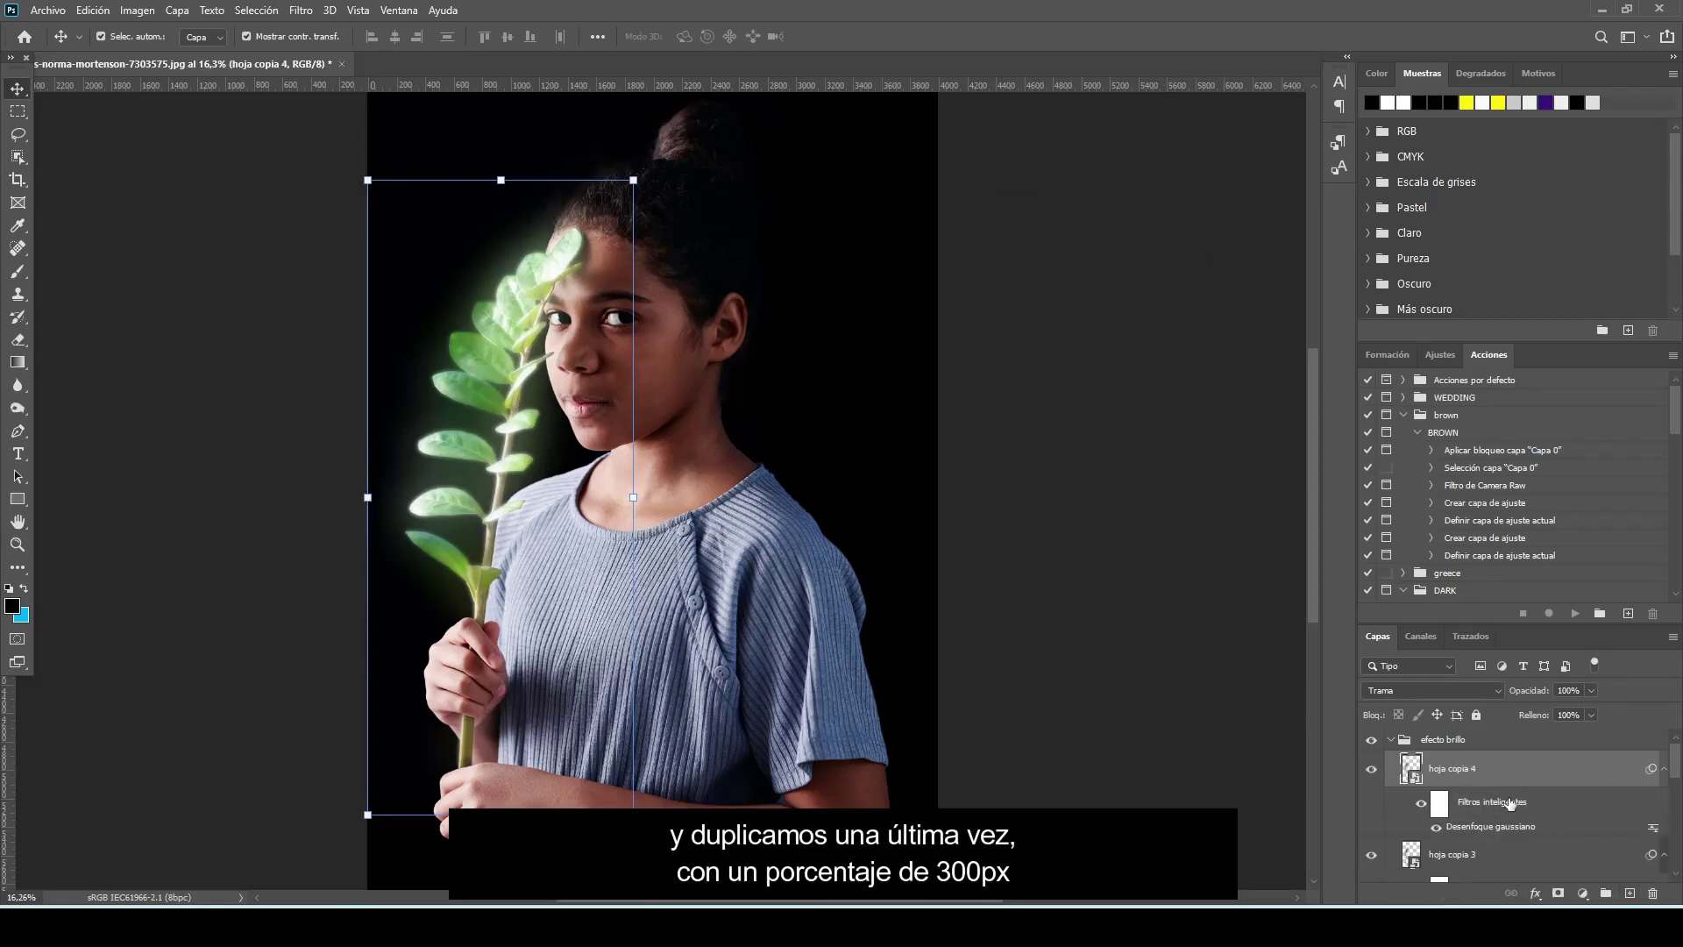
pyautogui.doubleClick(1498, 827)
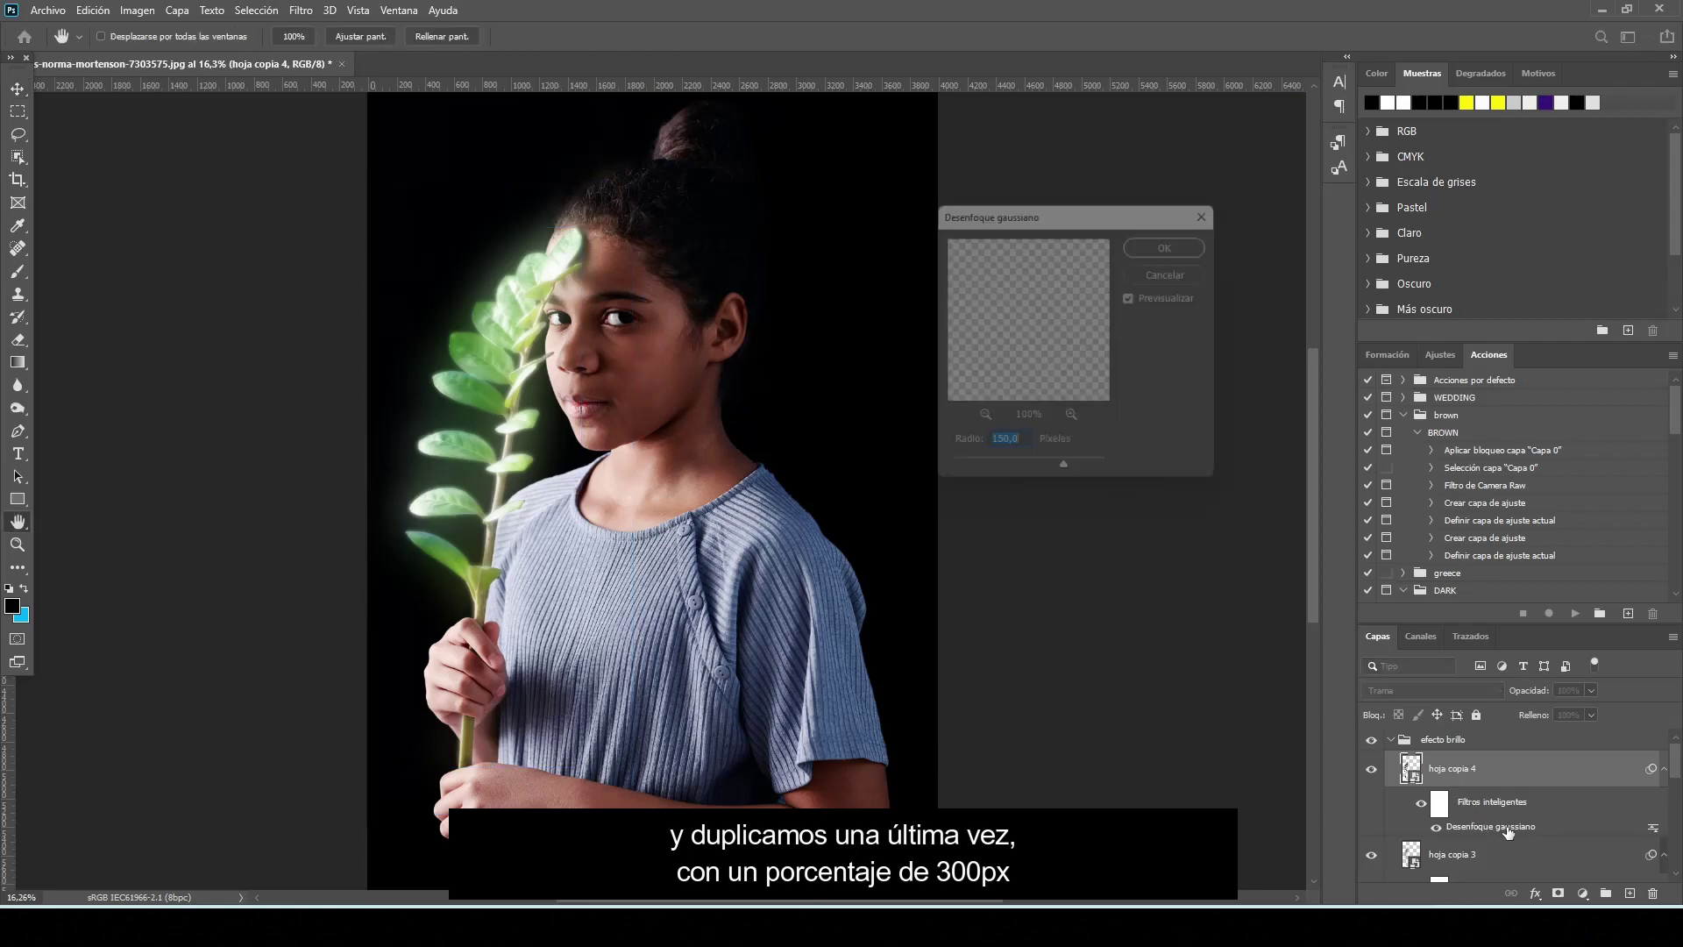
pyautogui.write('300')
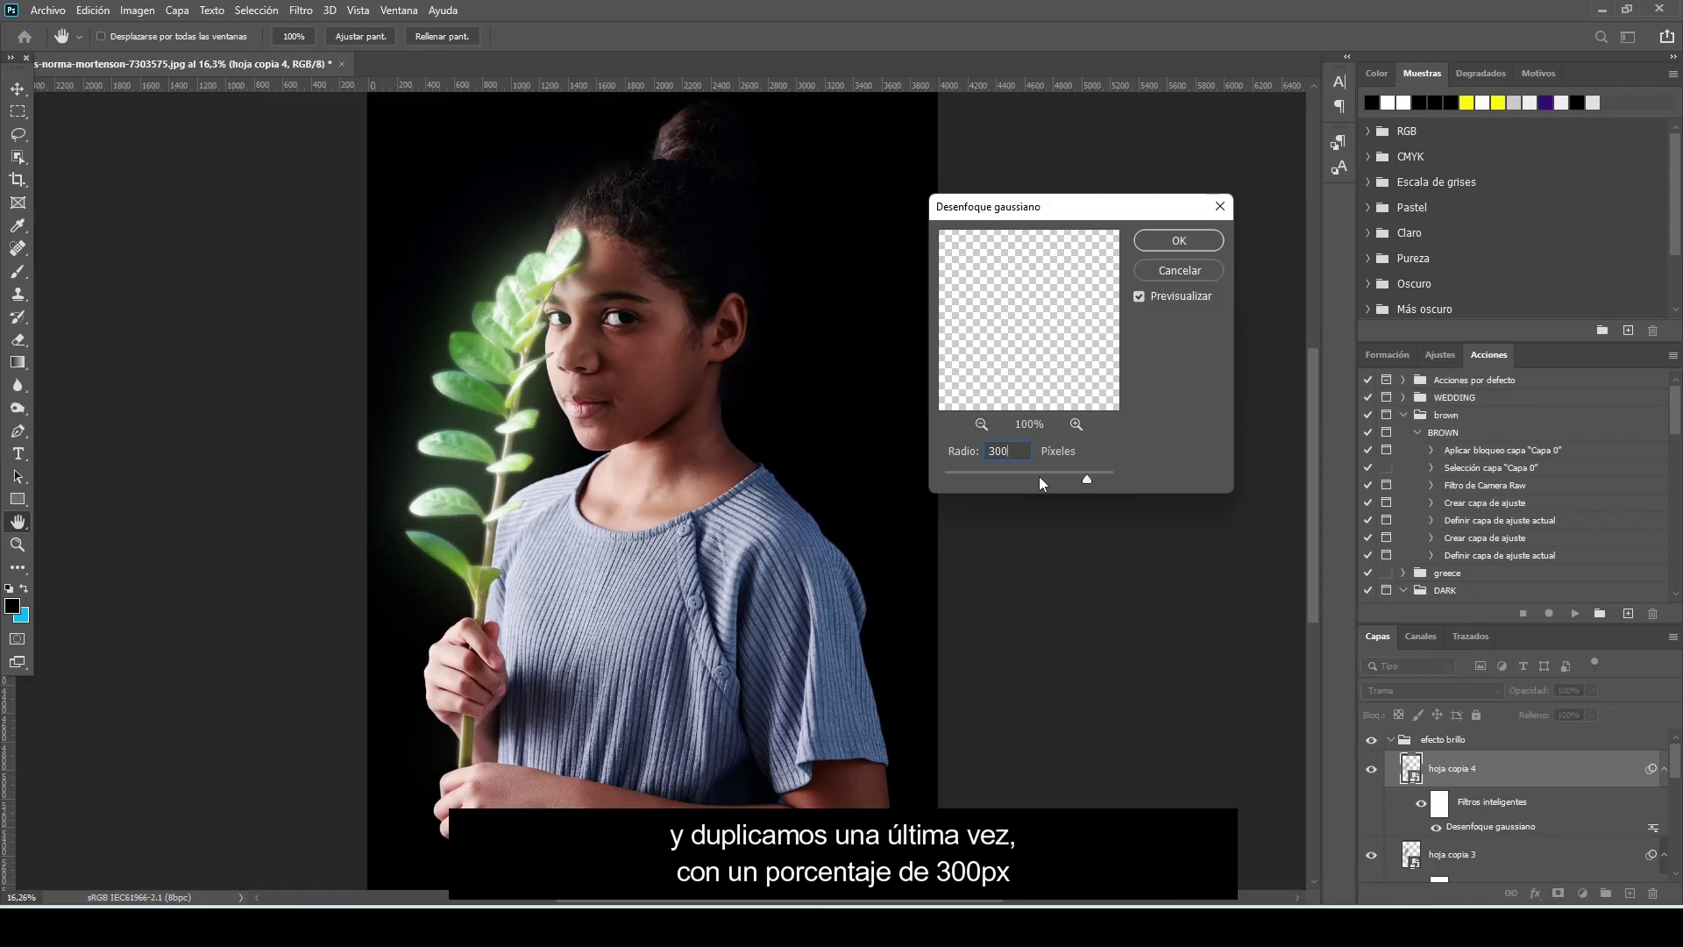
pyautogui.click(1179, 242)
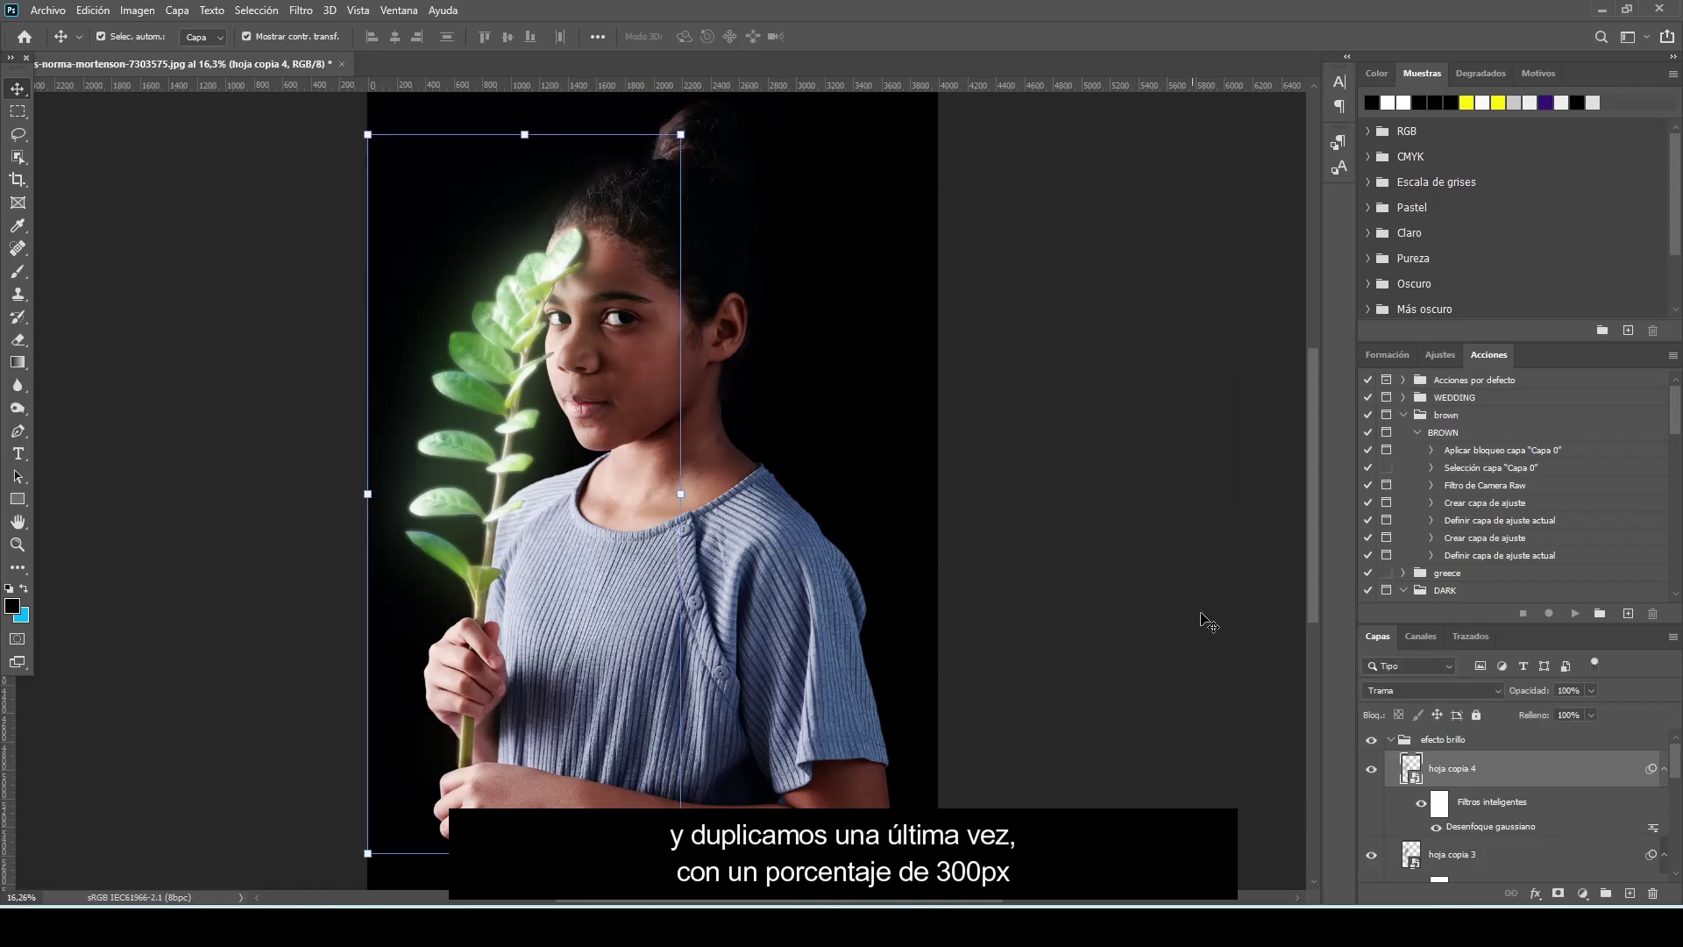
# Step: Toggle the visibility of the efecto brillo group to compare the image with and without the glow, then deselect the layers
pyautogui.click(1372, 740)
pyautogui.click(1372, 740)
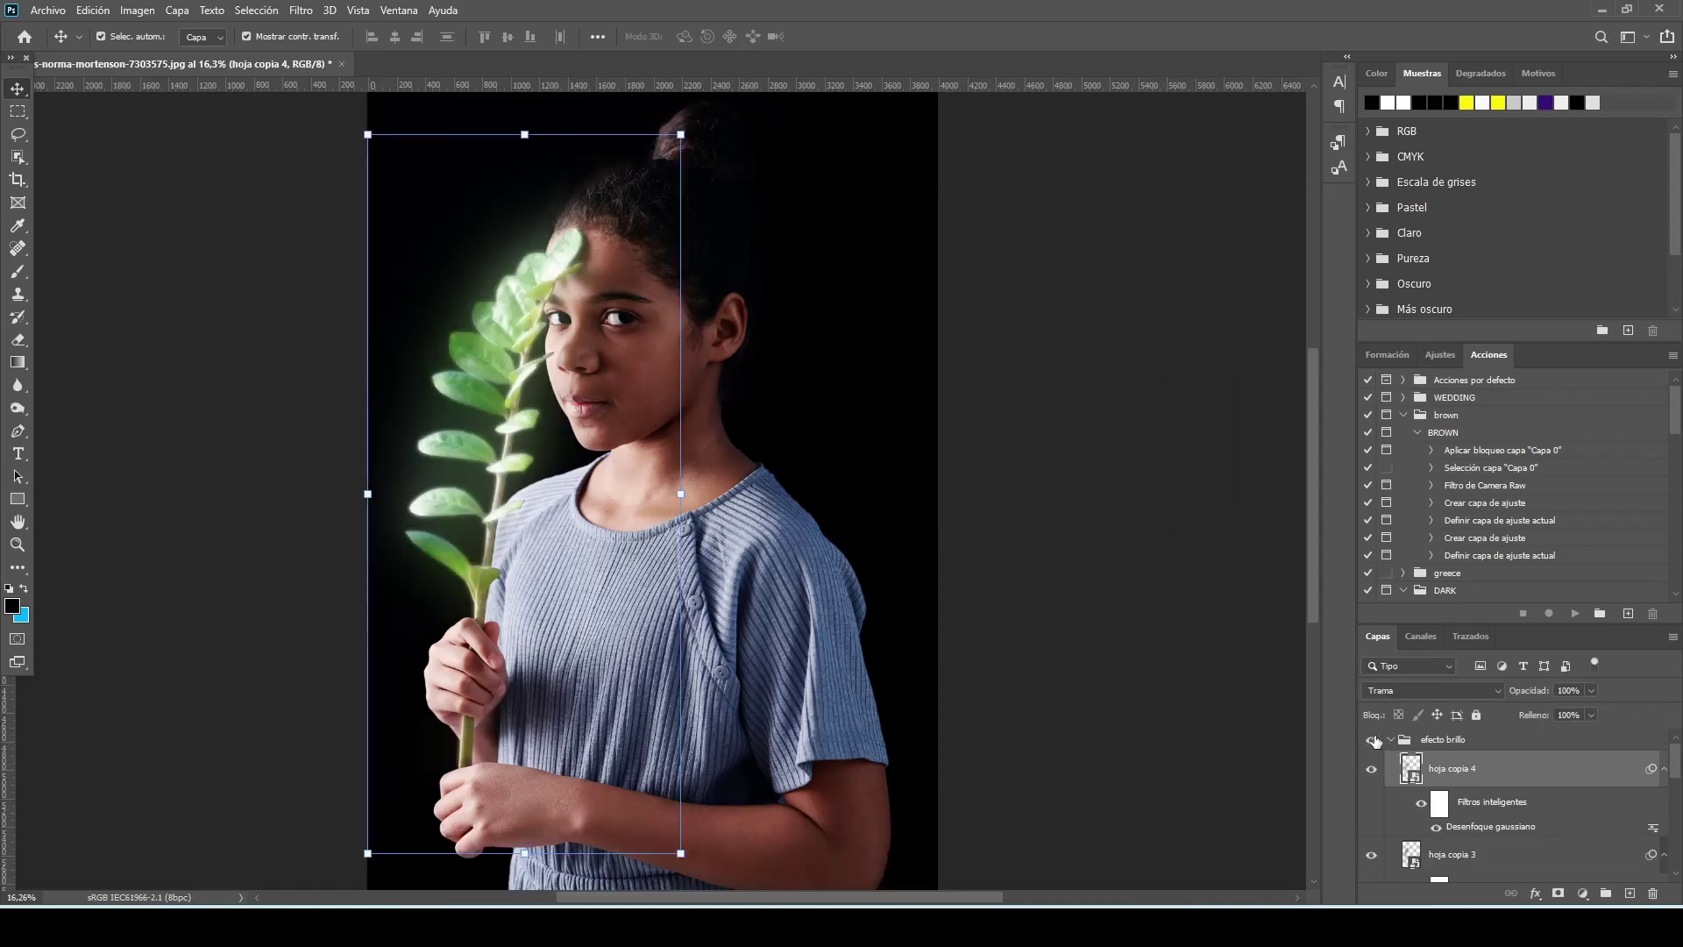
pyautogui.click(1374, 740)
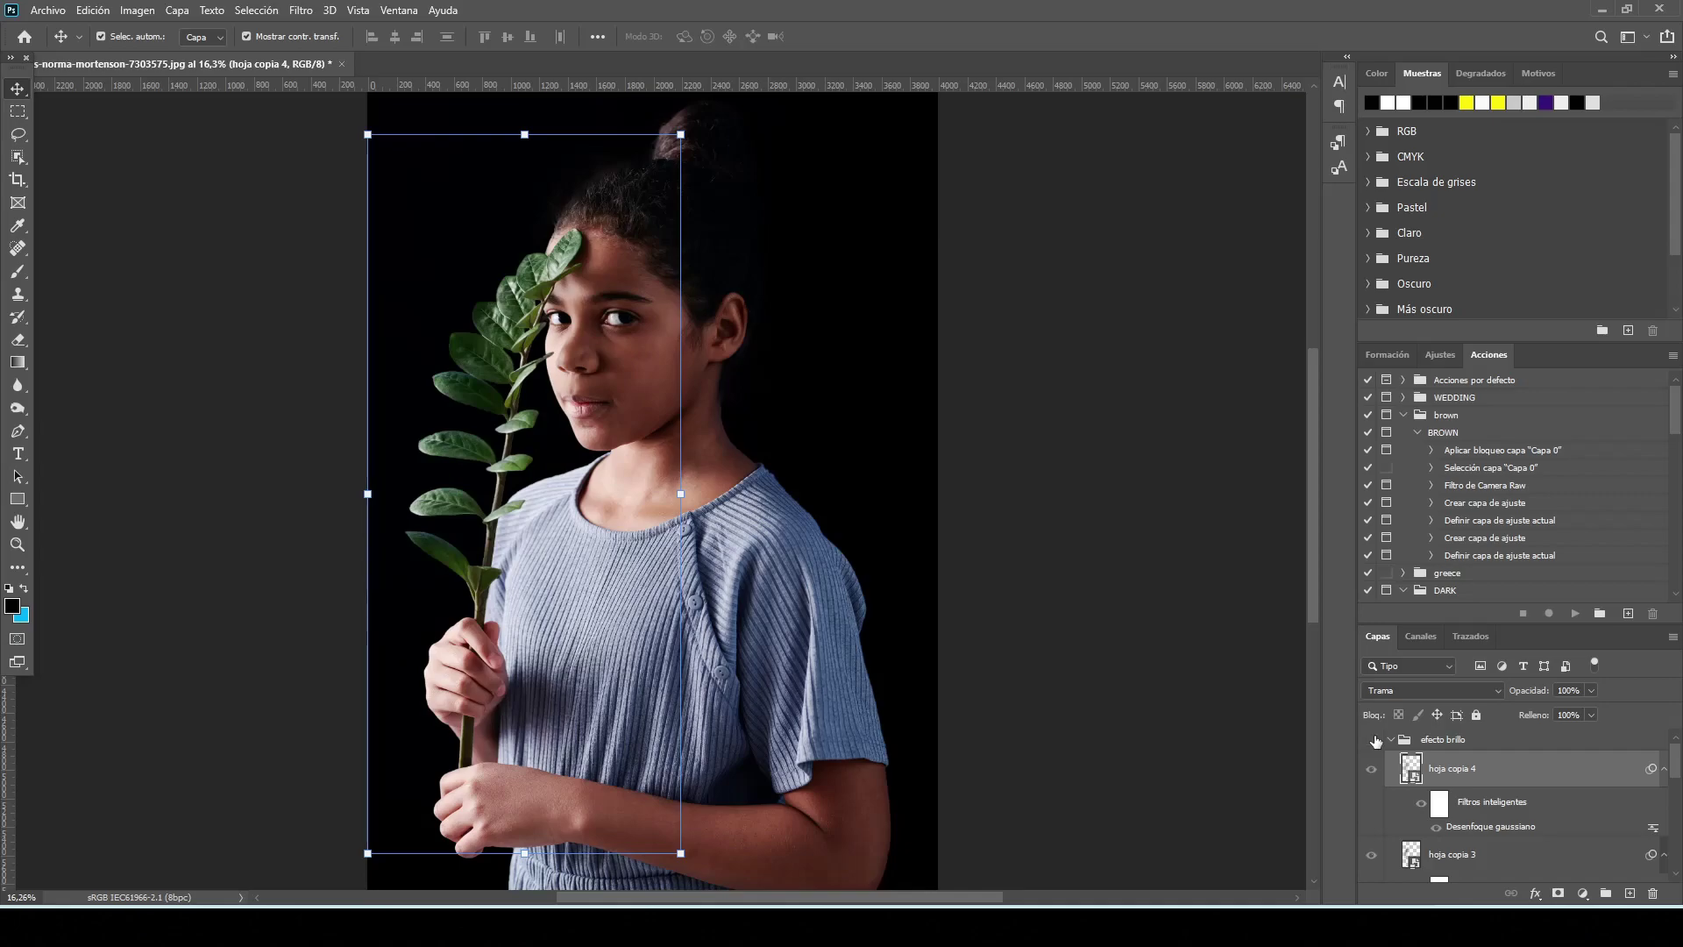
pyautogui.click(1374, 740)
pyautogui.click(1087, 583)
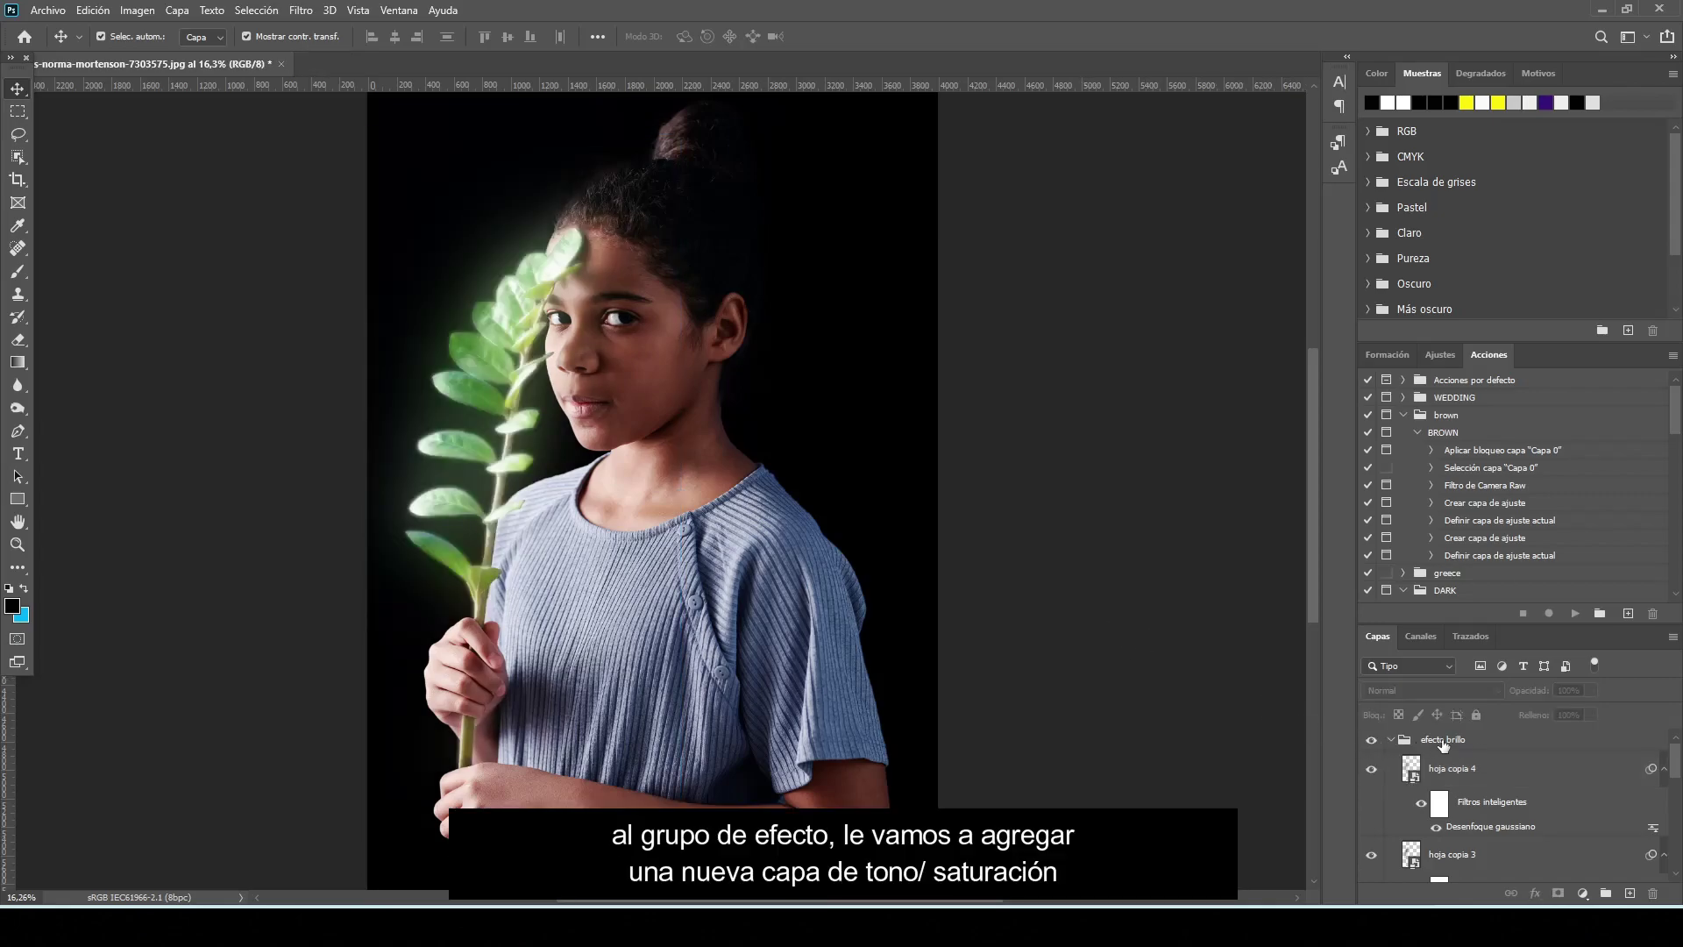
# Step: Add a Tono/saturación adjustment layer above the collapsed efecto brillo group, enable Colorear and clip it to the group
pyautogui.click(1391, 741)
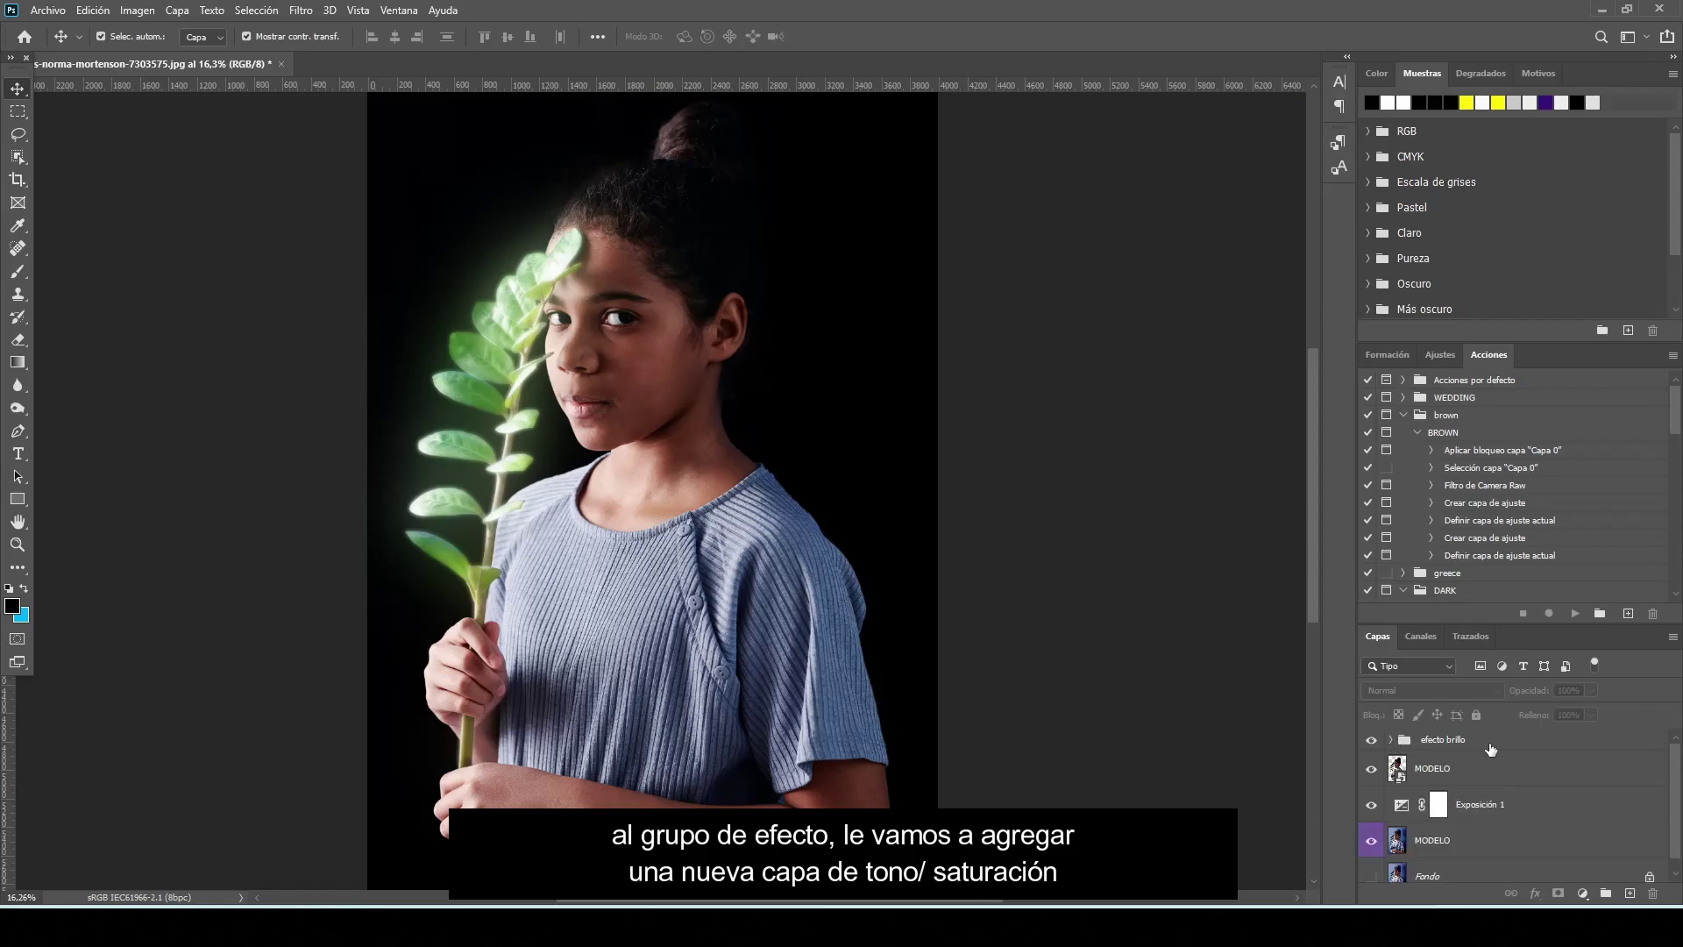
pyautogui.click(1583, 892)
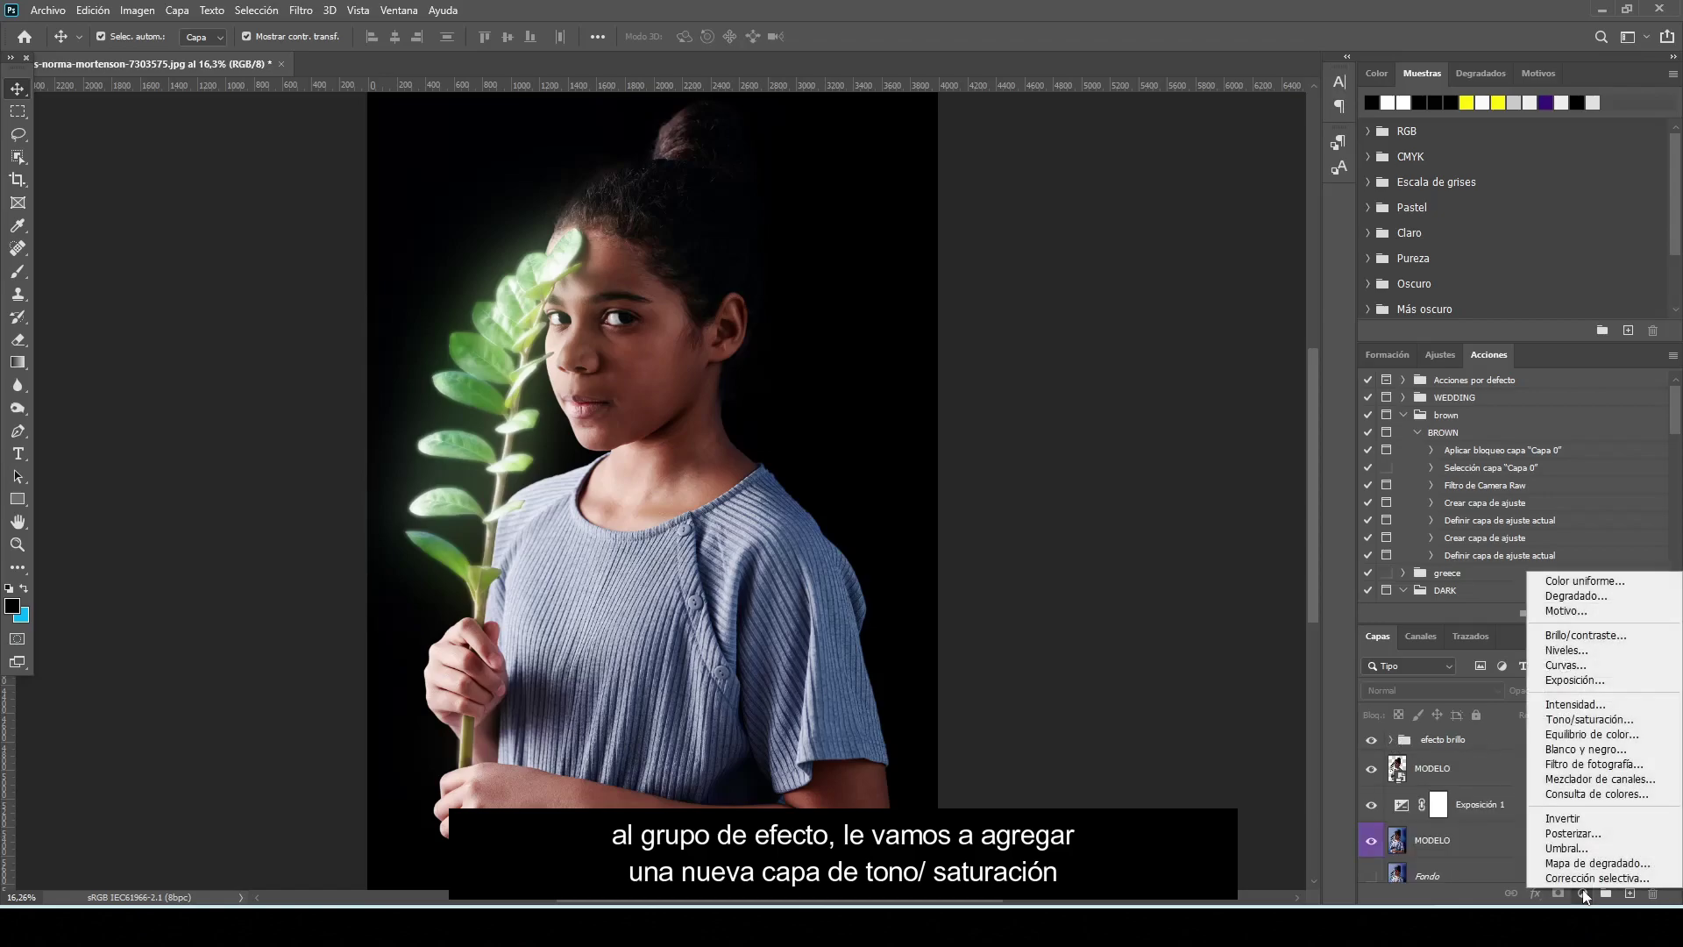
pyautogui.click(1658, 724)
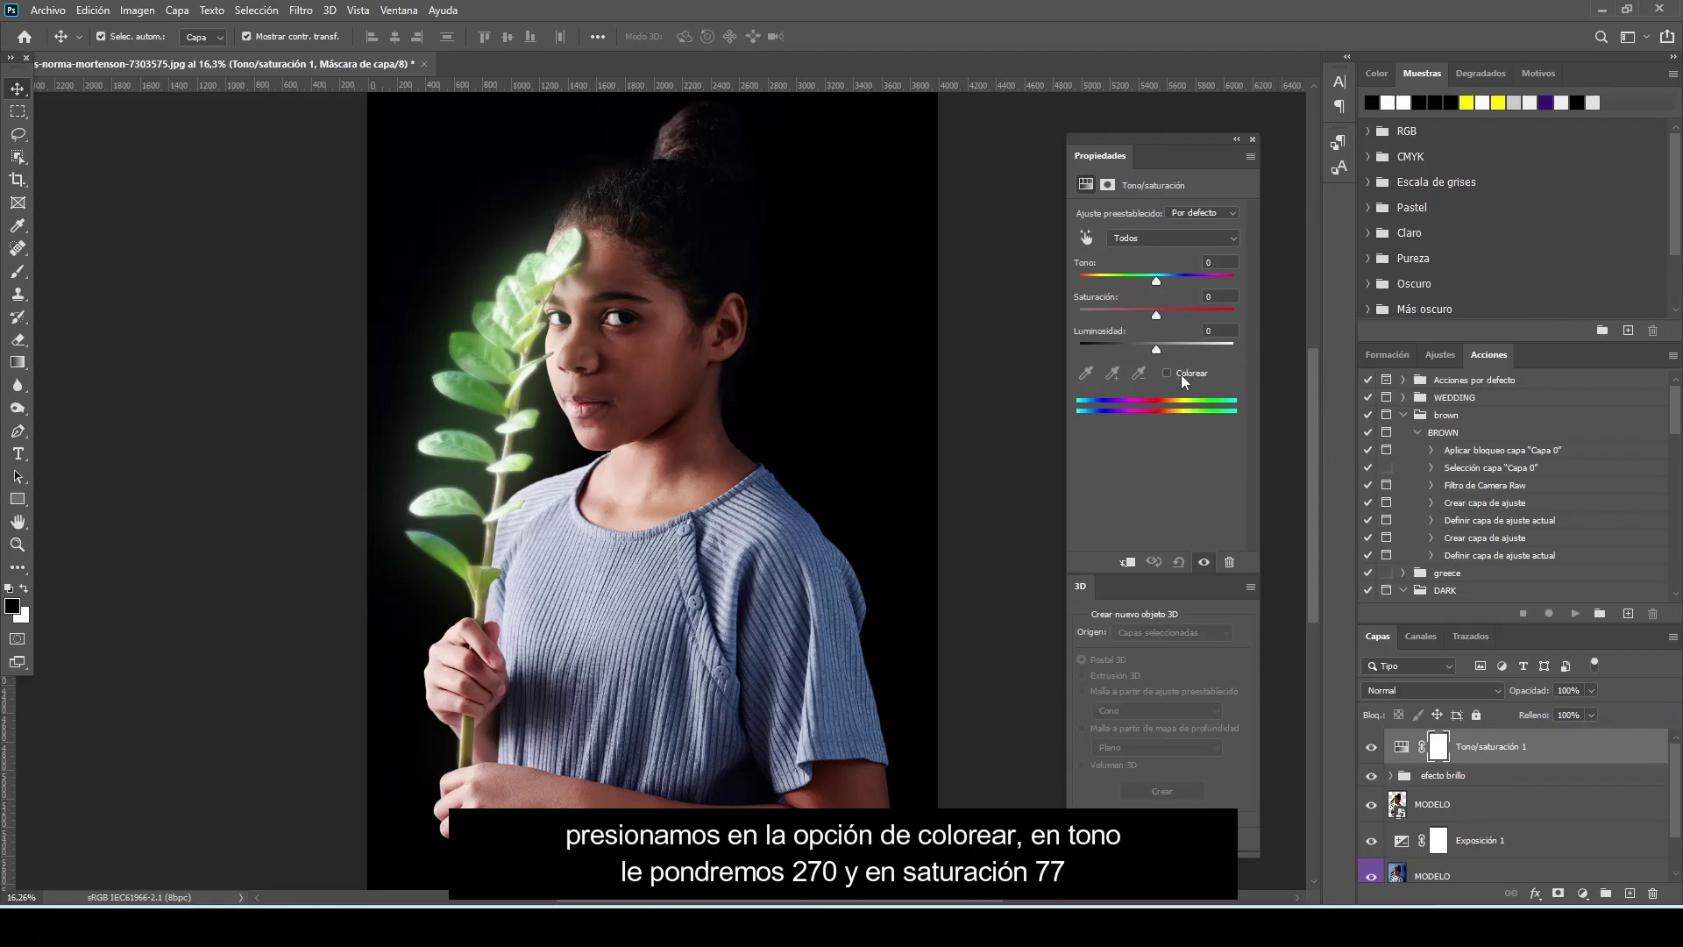
pyautogui.click(1166, 373)
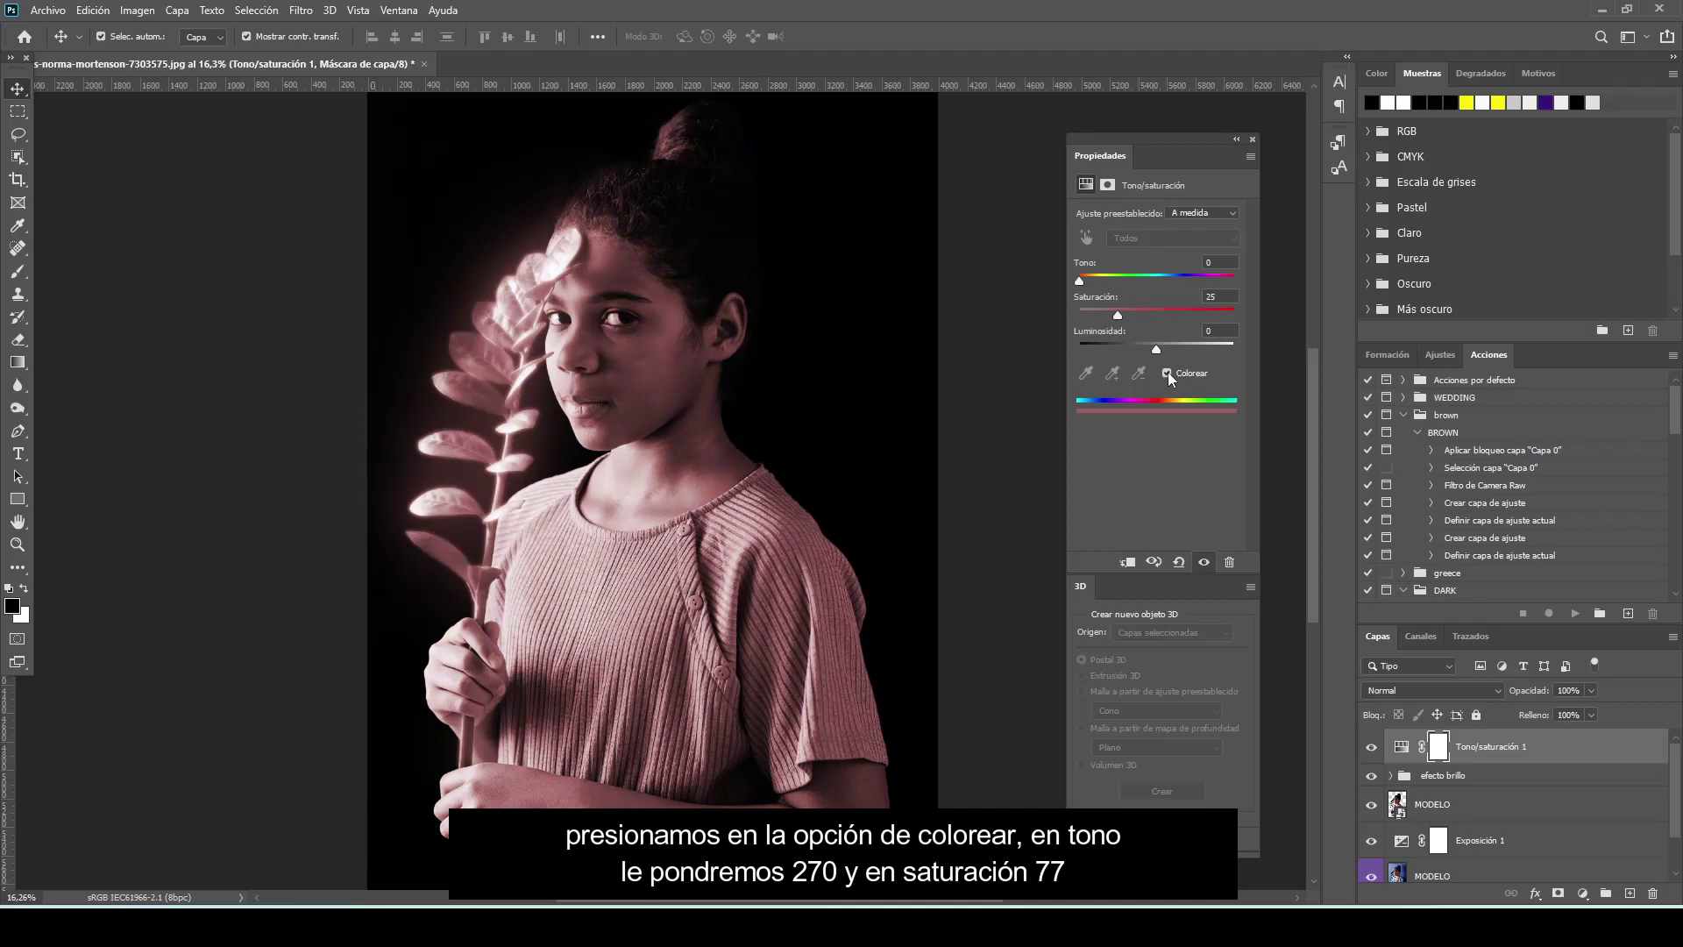
pyautogui.click(1127, 561)
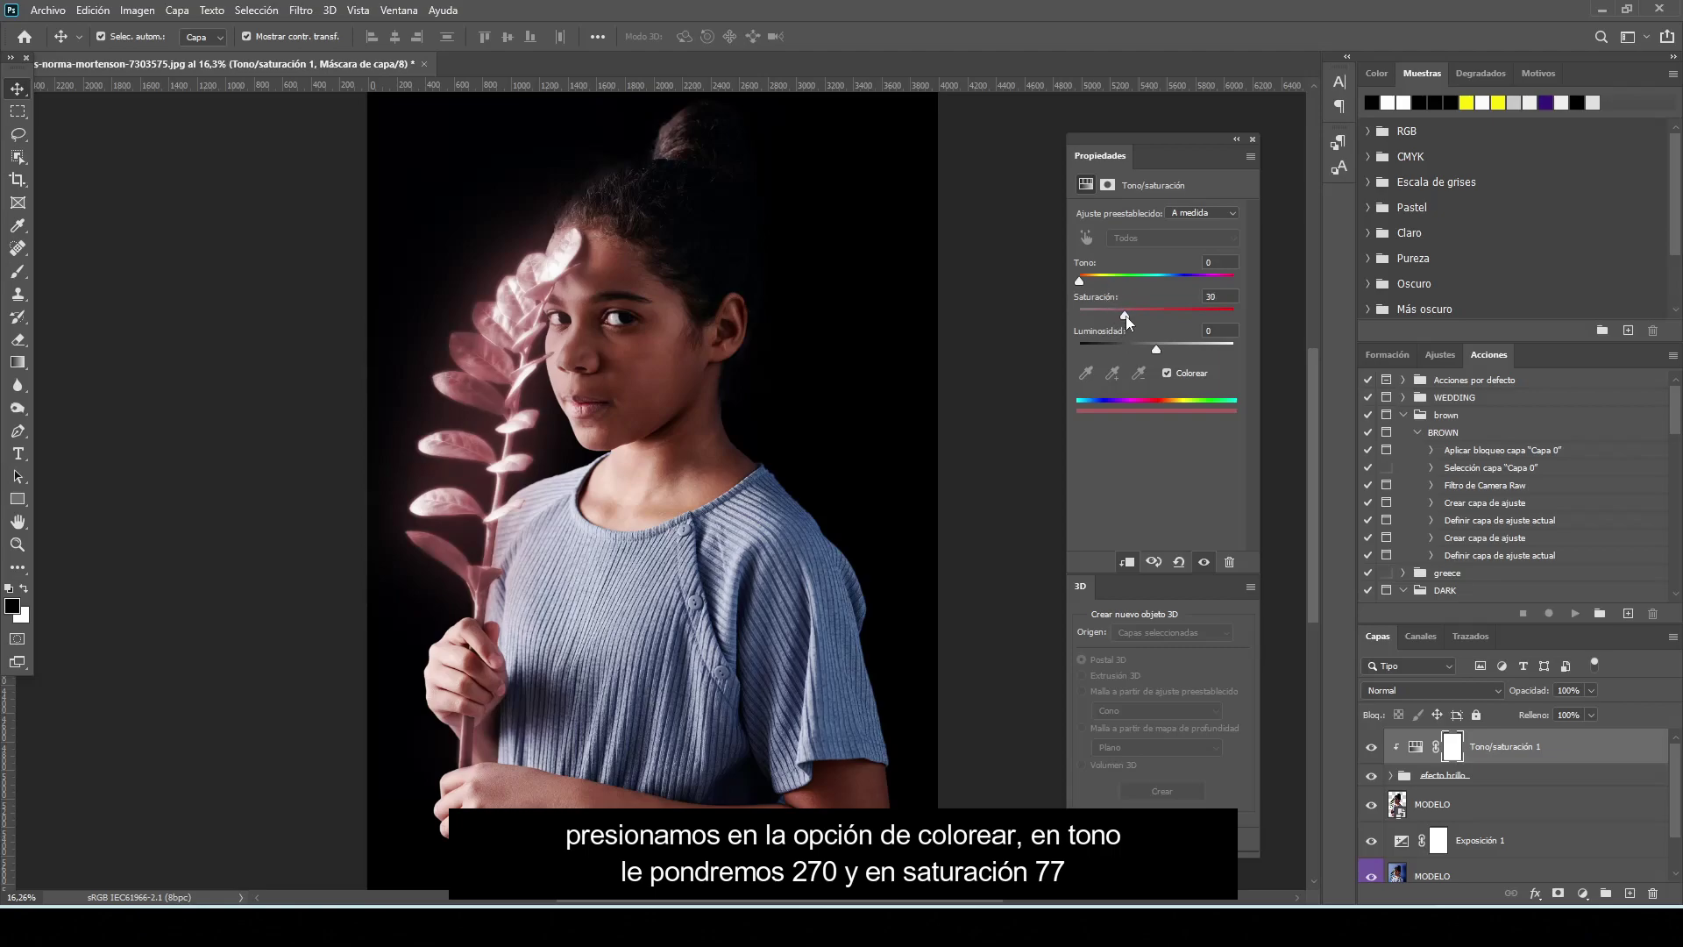
# Step: Set the clipped Tono/saturación adjustment to saturation 73 and hue 270
pyautogui.moveTo(1140, 317); pyautogui.dragTo(1228, 319)
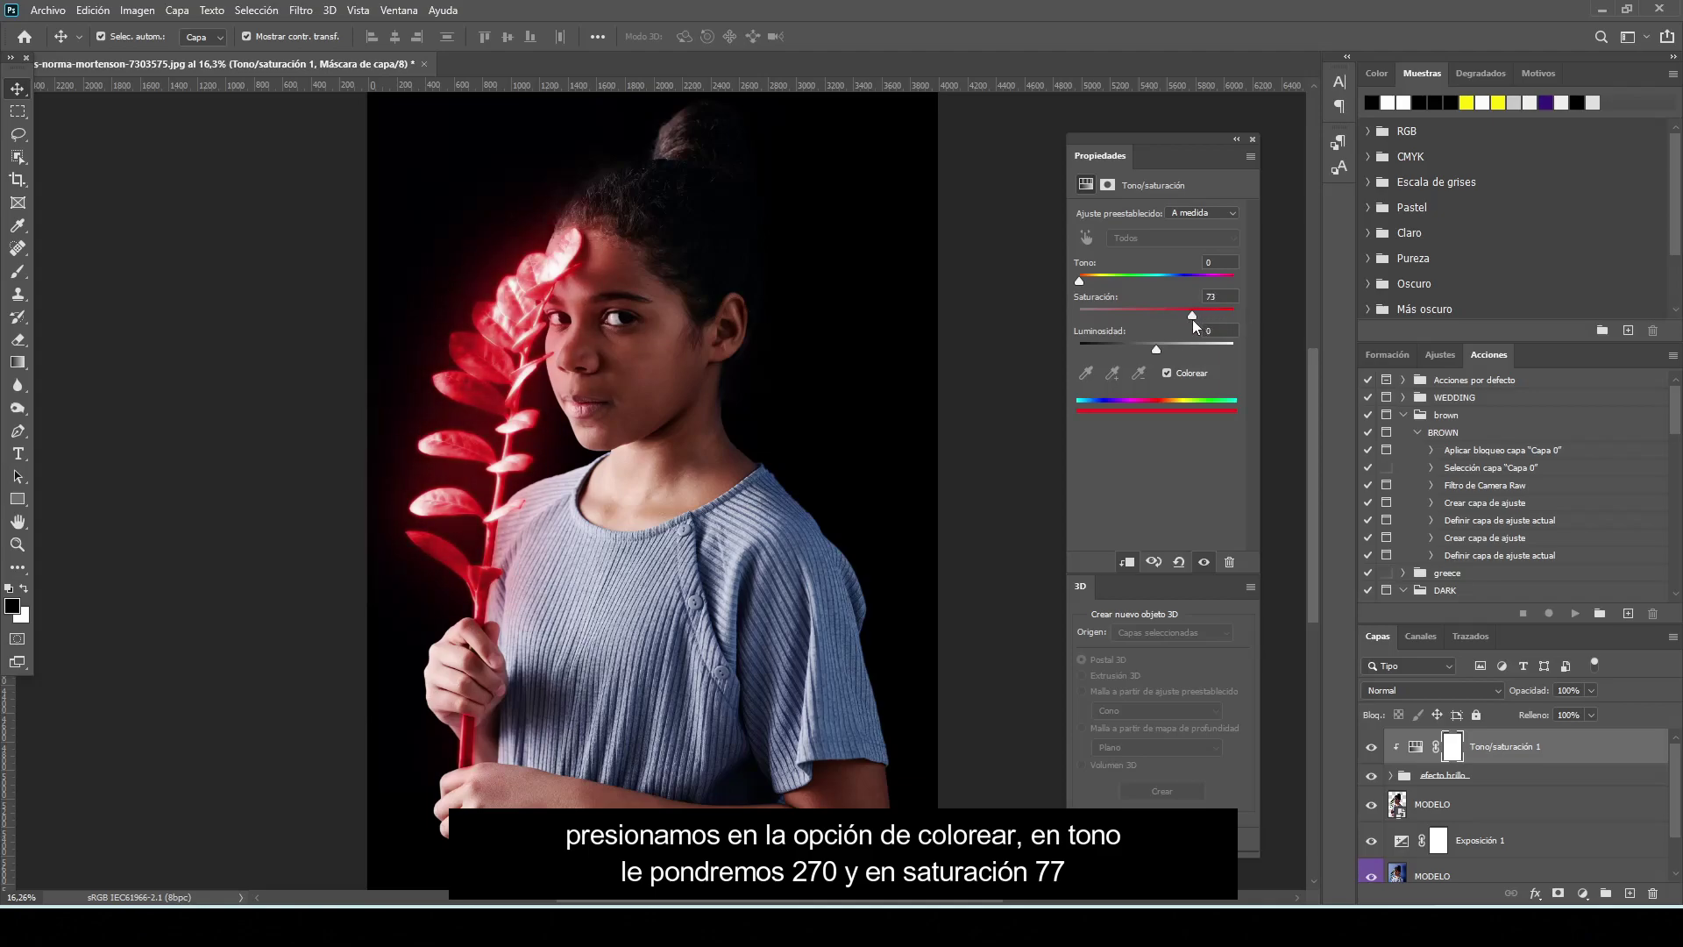
pyautogui.moveTo(1079, 280); pyautogui.dragTo(1196, 292)
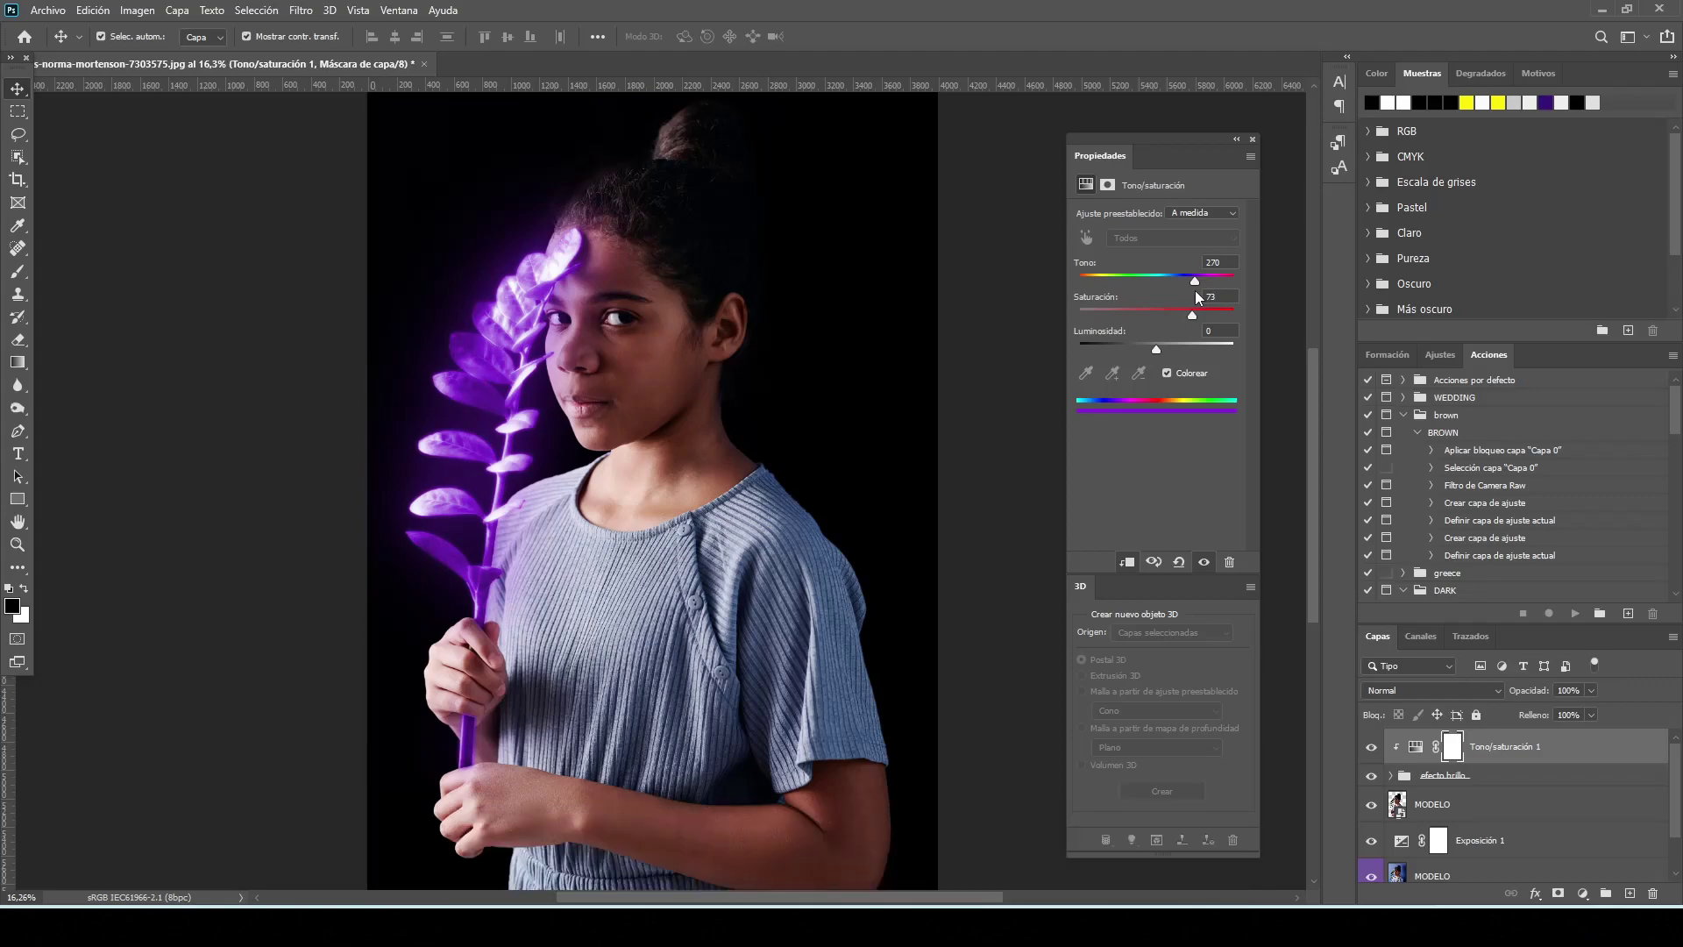
pyautogui.click(1253, 140)
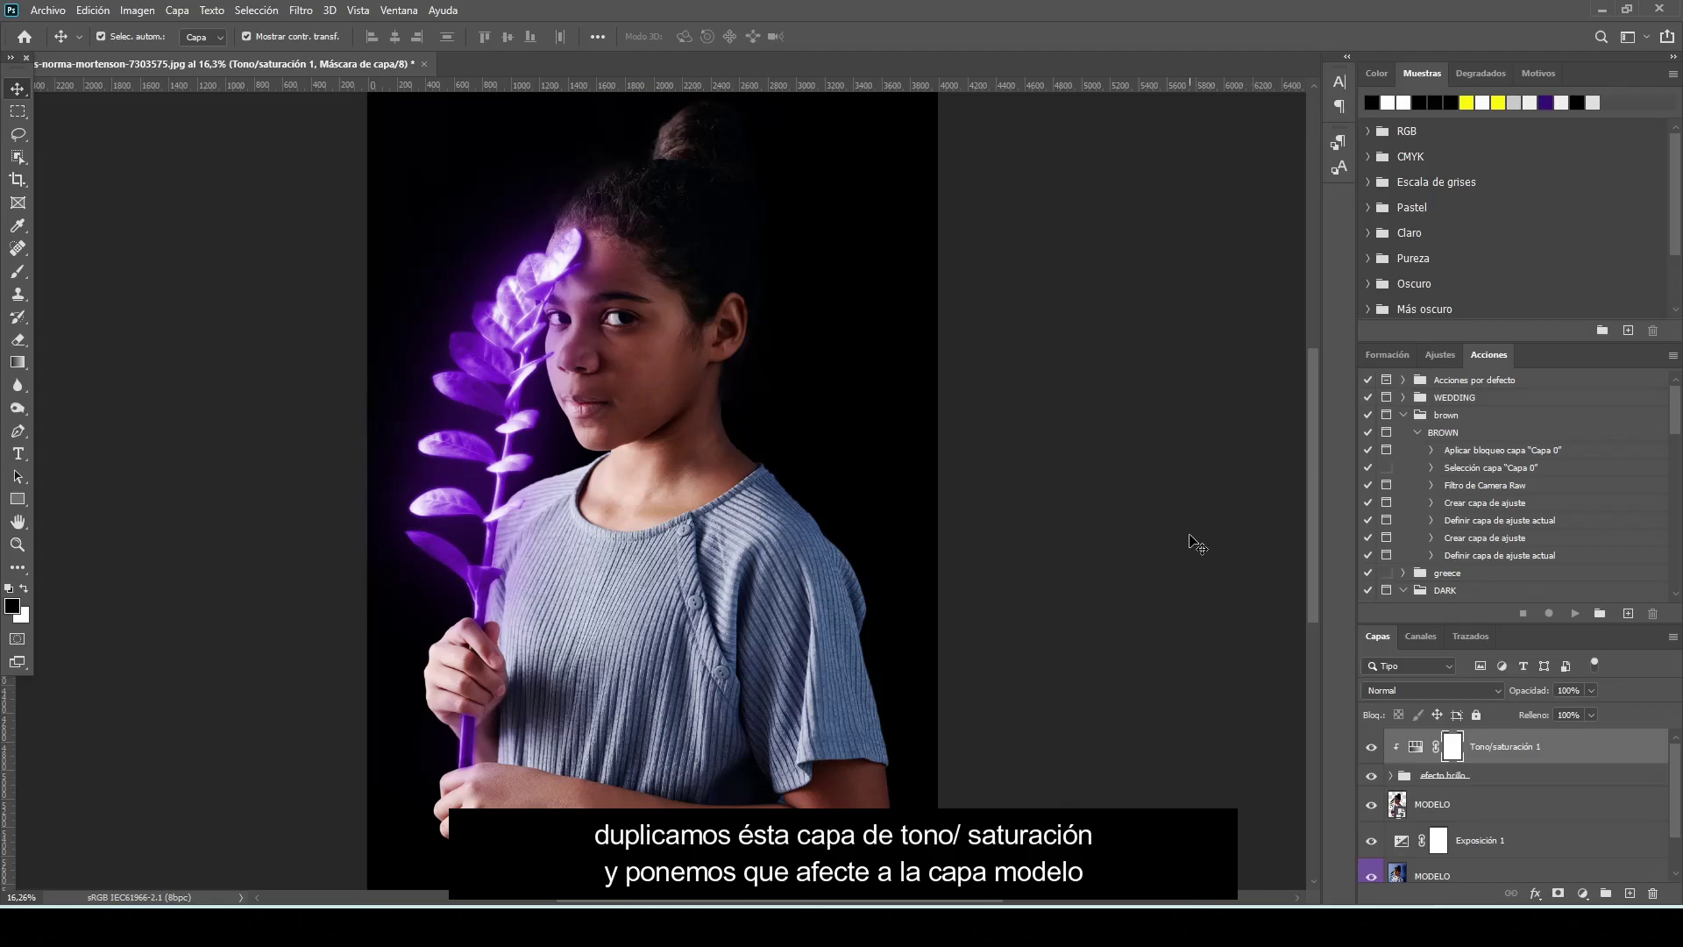
# Step: Duplicate the Tono/saturación 1 layer, release the copy's clipping and place it directly above the MODELO layer, below the efecto brillo group
pyautogui.moveTo(1470, 751); pyautogui.dragTo(1630, 894)
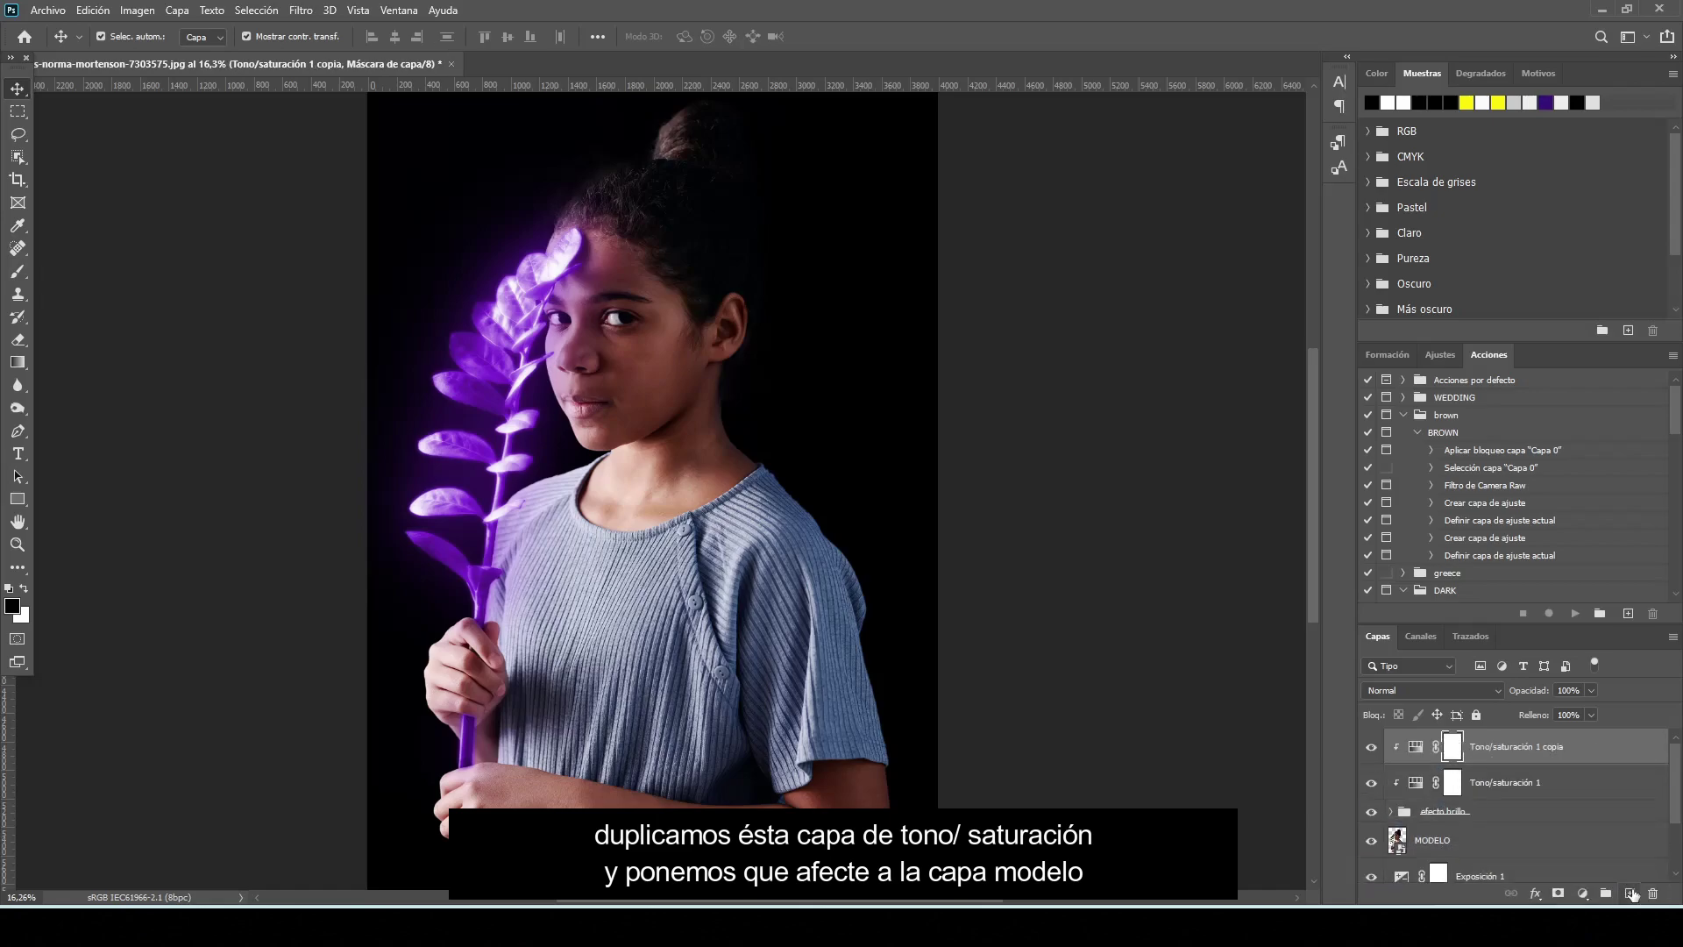
pyautogui.keyDown('alt'); pyautogui.click(1399, 755); pyautogui.keyUp('alt')
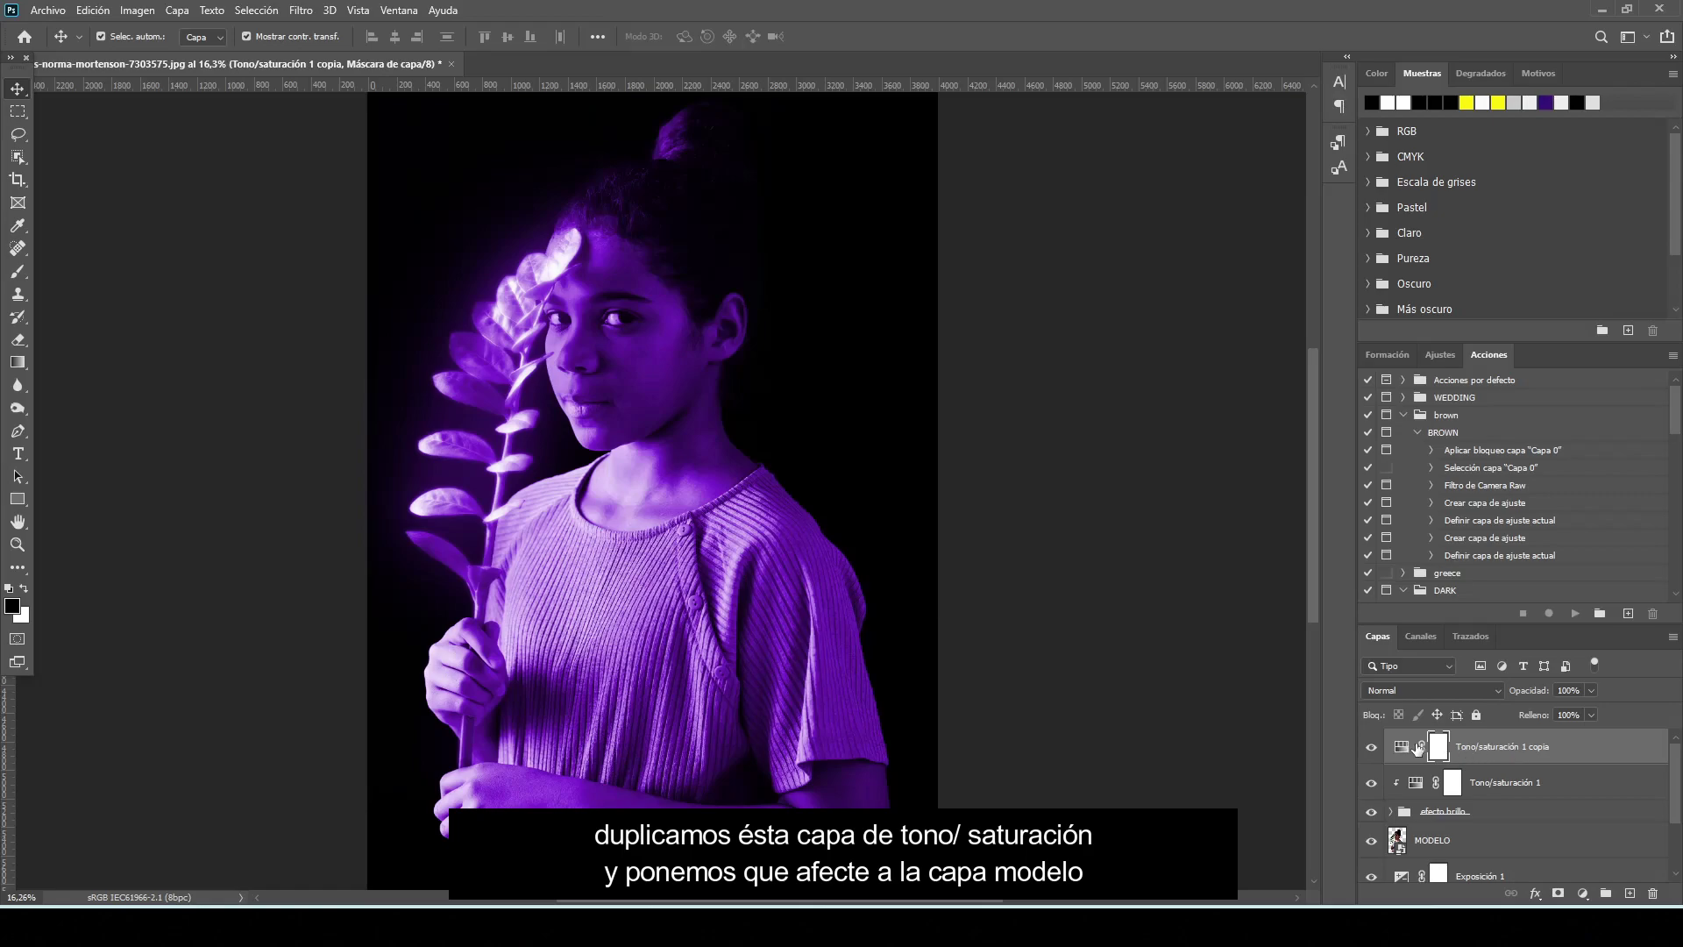
pyautogui.moveTo(1536, 752); pyautogui.dragTo(1515, 822)
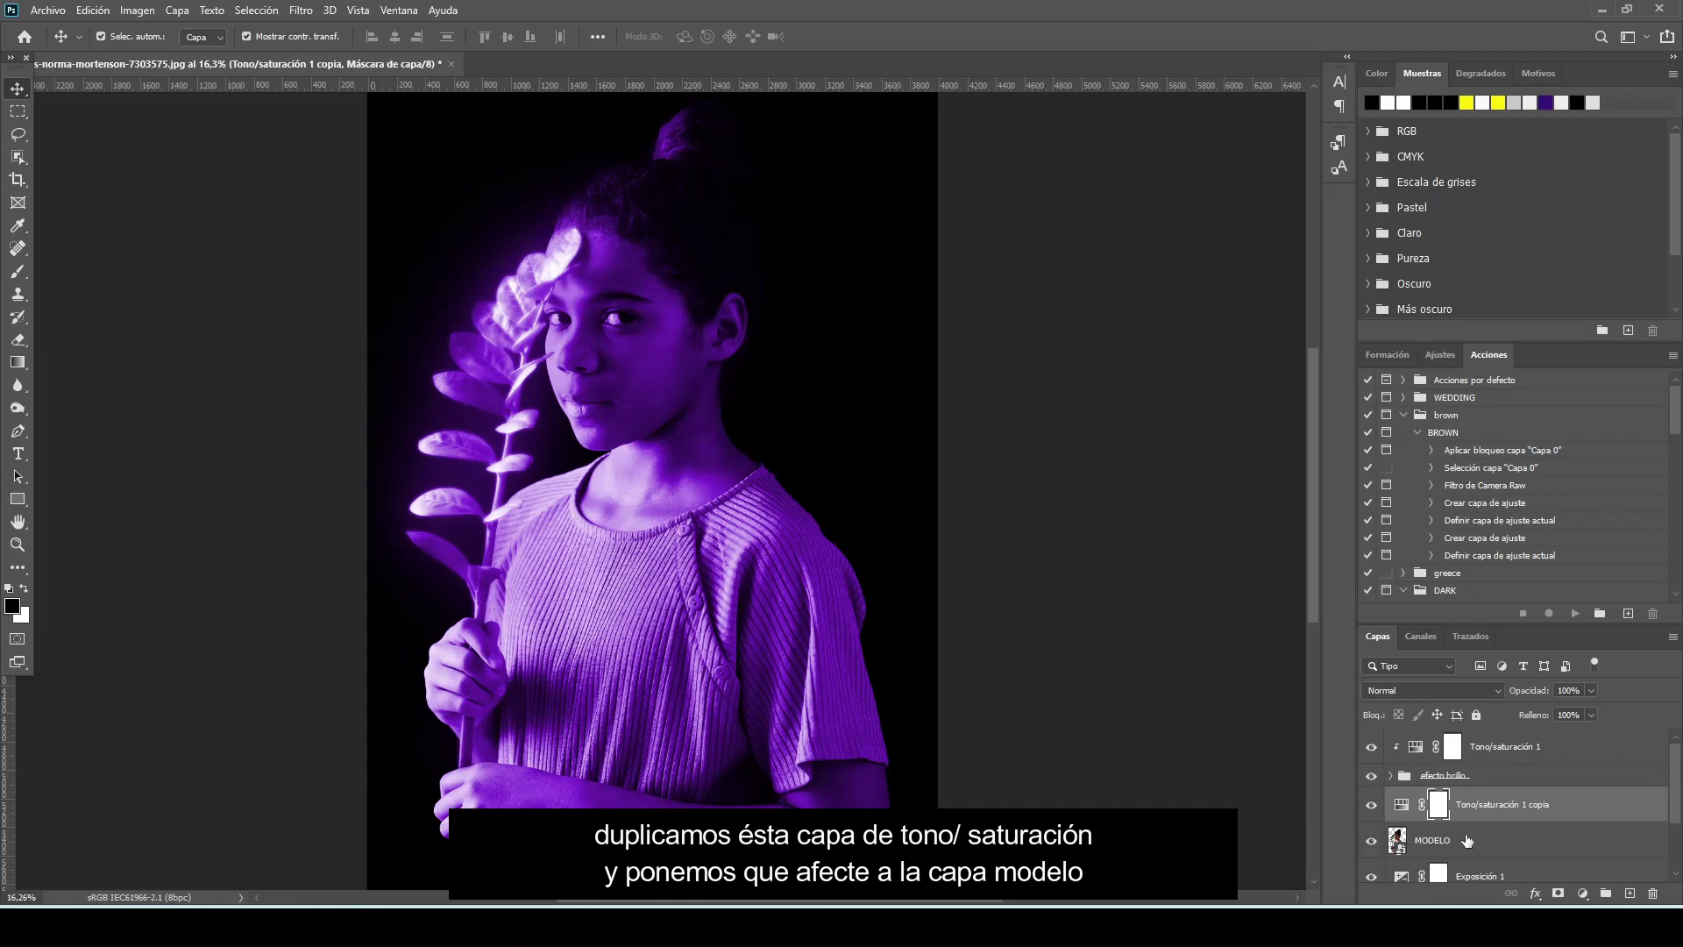
# Step: Split the underlying-layer shadow slider of the Tono/saturación 1 copia layer to 0 / 232 in its blending options
pyautogui.scroll(-1, 1675, 808)
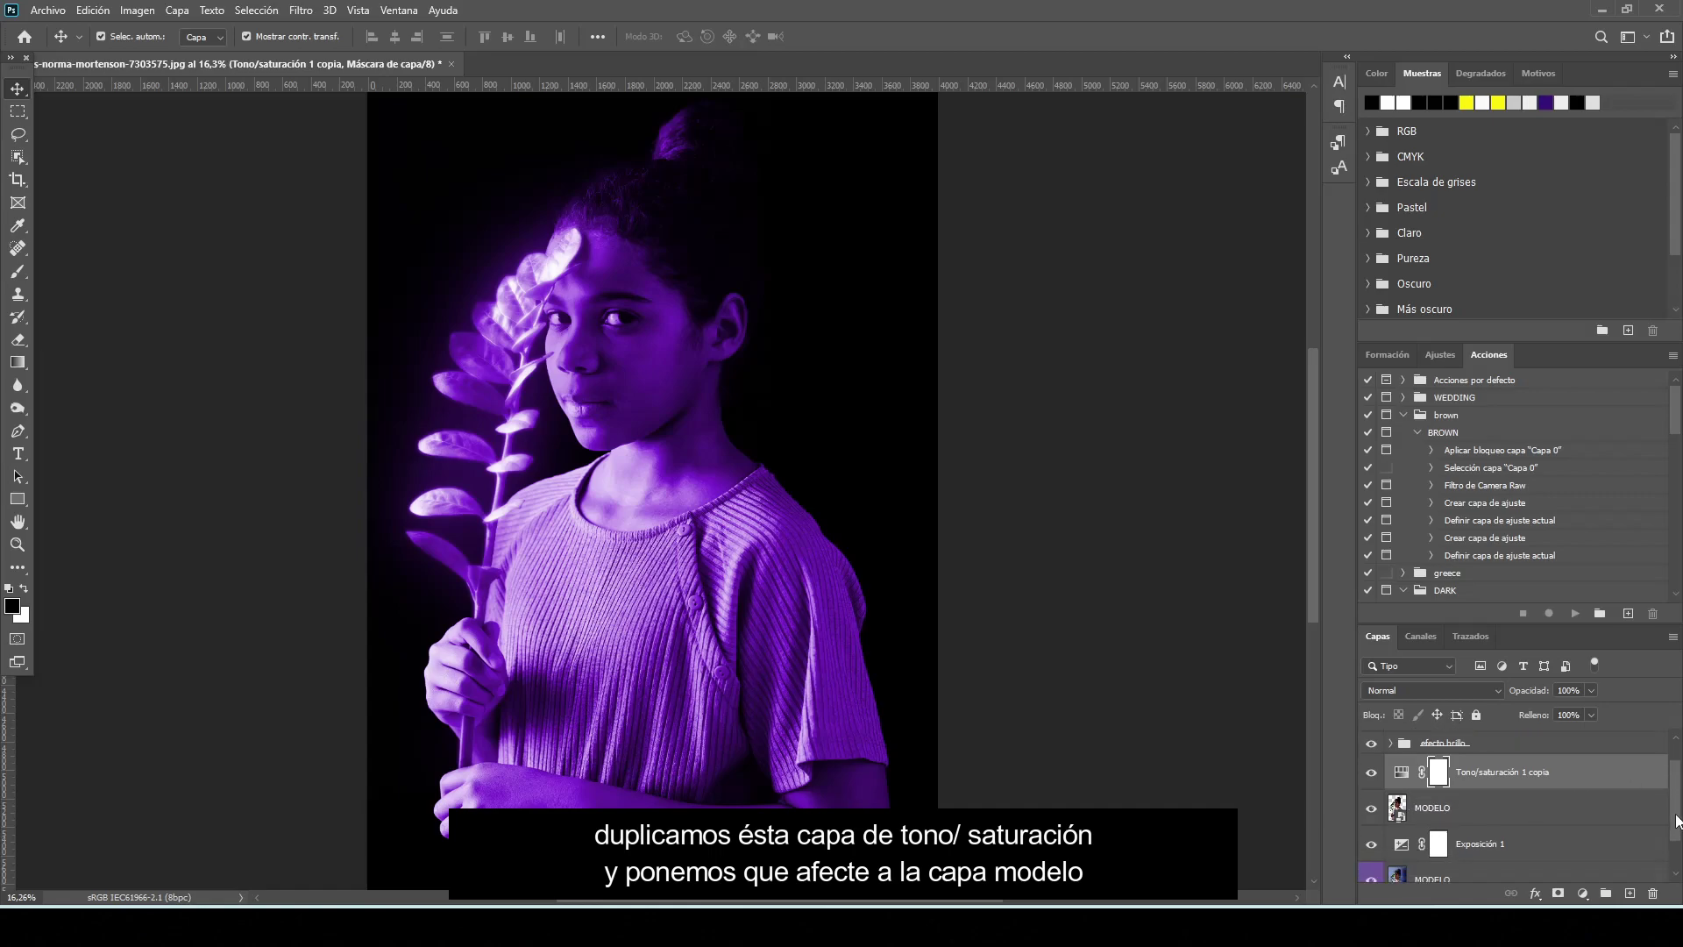
pyautogui.doubleClick(1635, 774)
pyautogui.press('alt')
pyautogui.moveTo(1125, 466); pyautogui.dragTo(1229, 466)
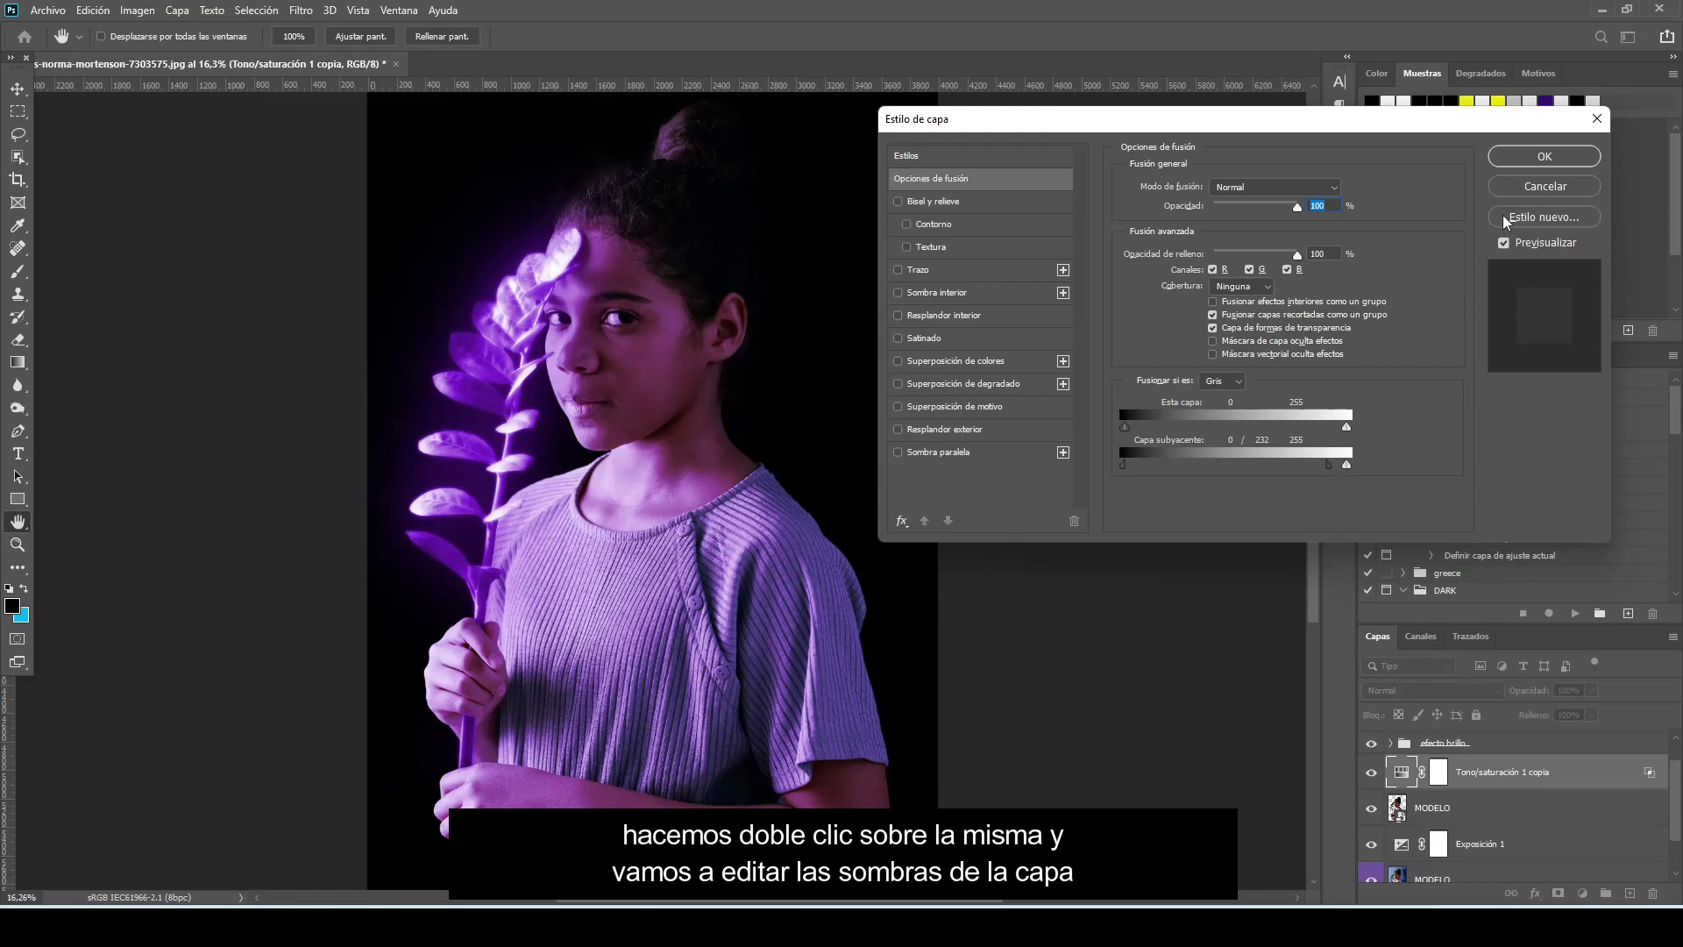
pyautogui.click(1544, 157)
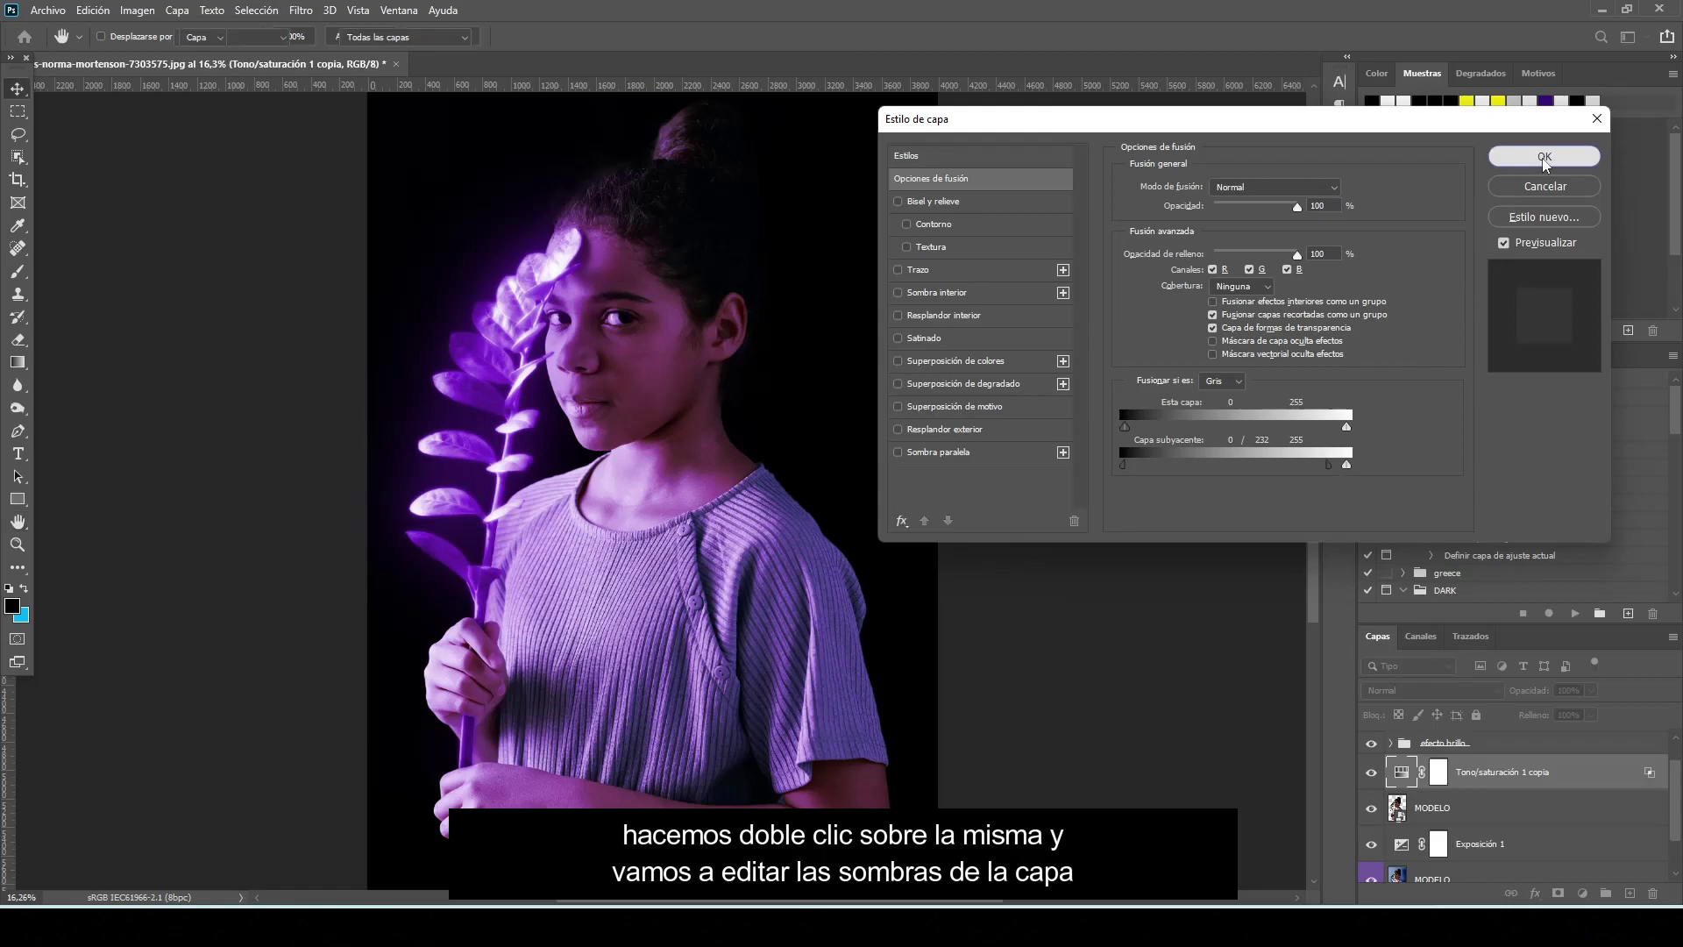
# Step: Toggle the visibility of the Tono/saturación 1 copia layer to compare the model with and without the tint
pyautogui.click(1371, 772)
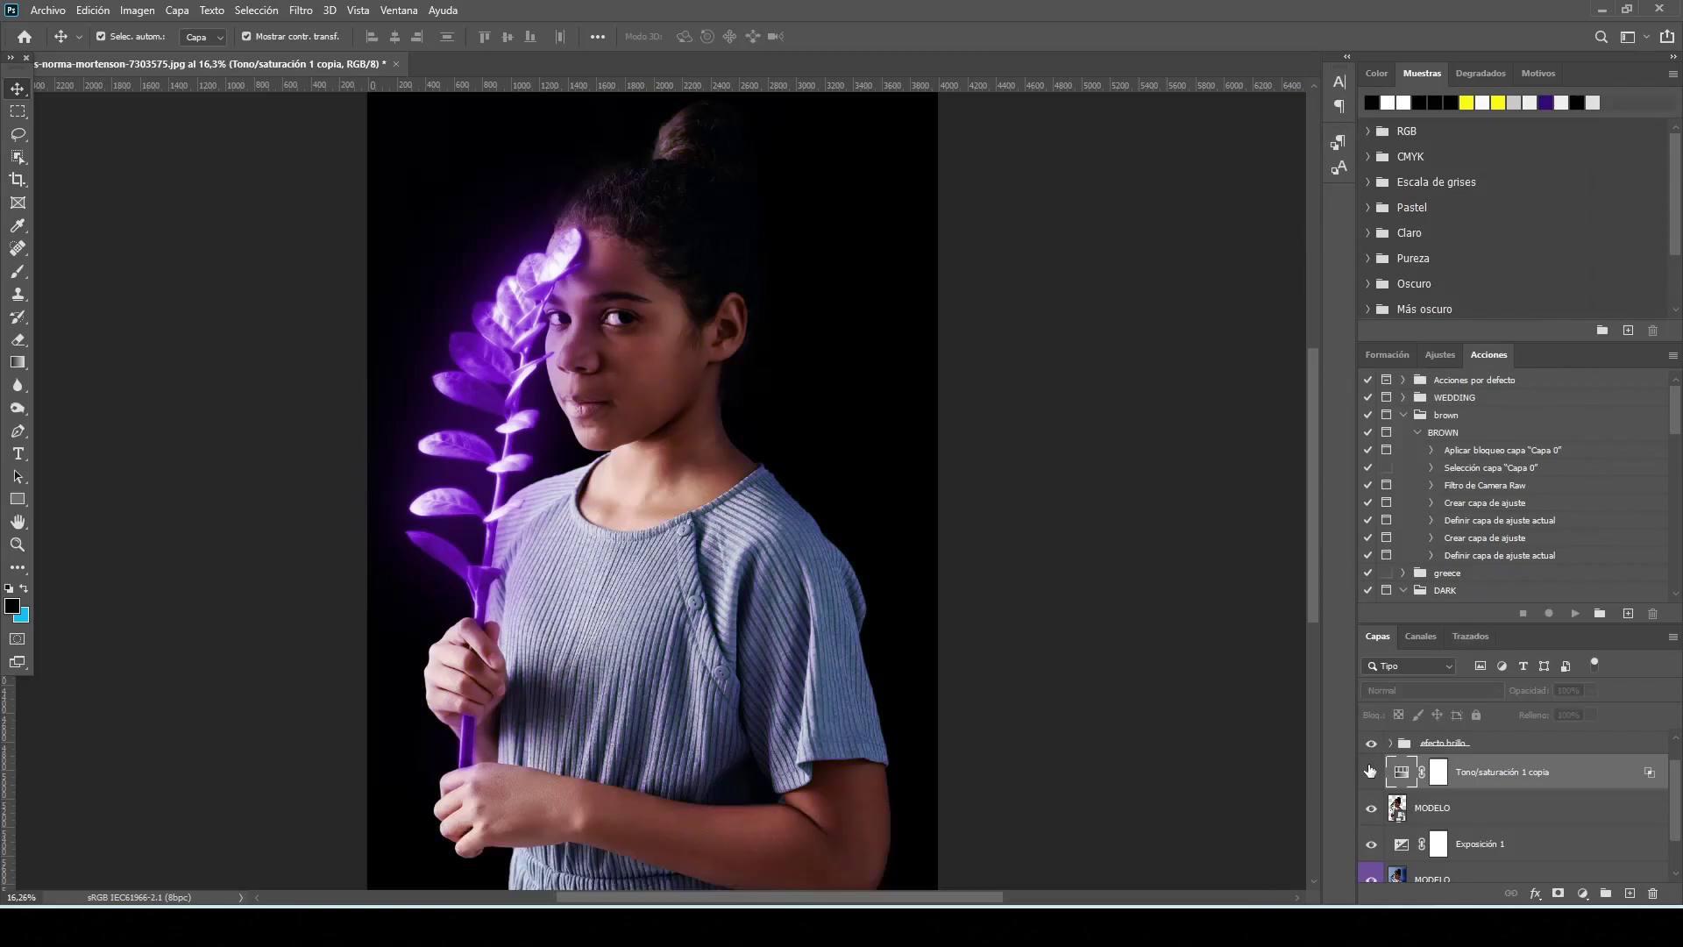
pyautogui.click(1371, 771)
pyautogui.click(1371, 771)
pyautogui.click(1371, 771)
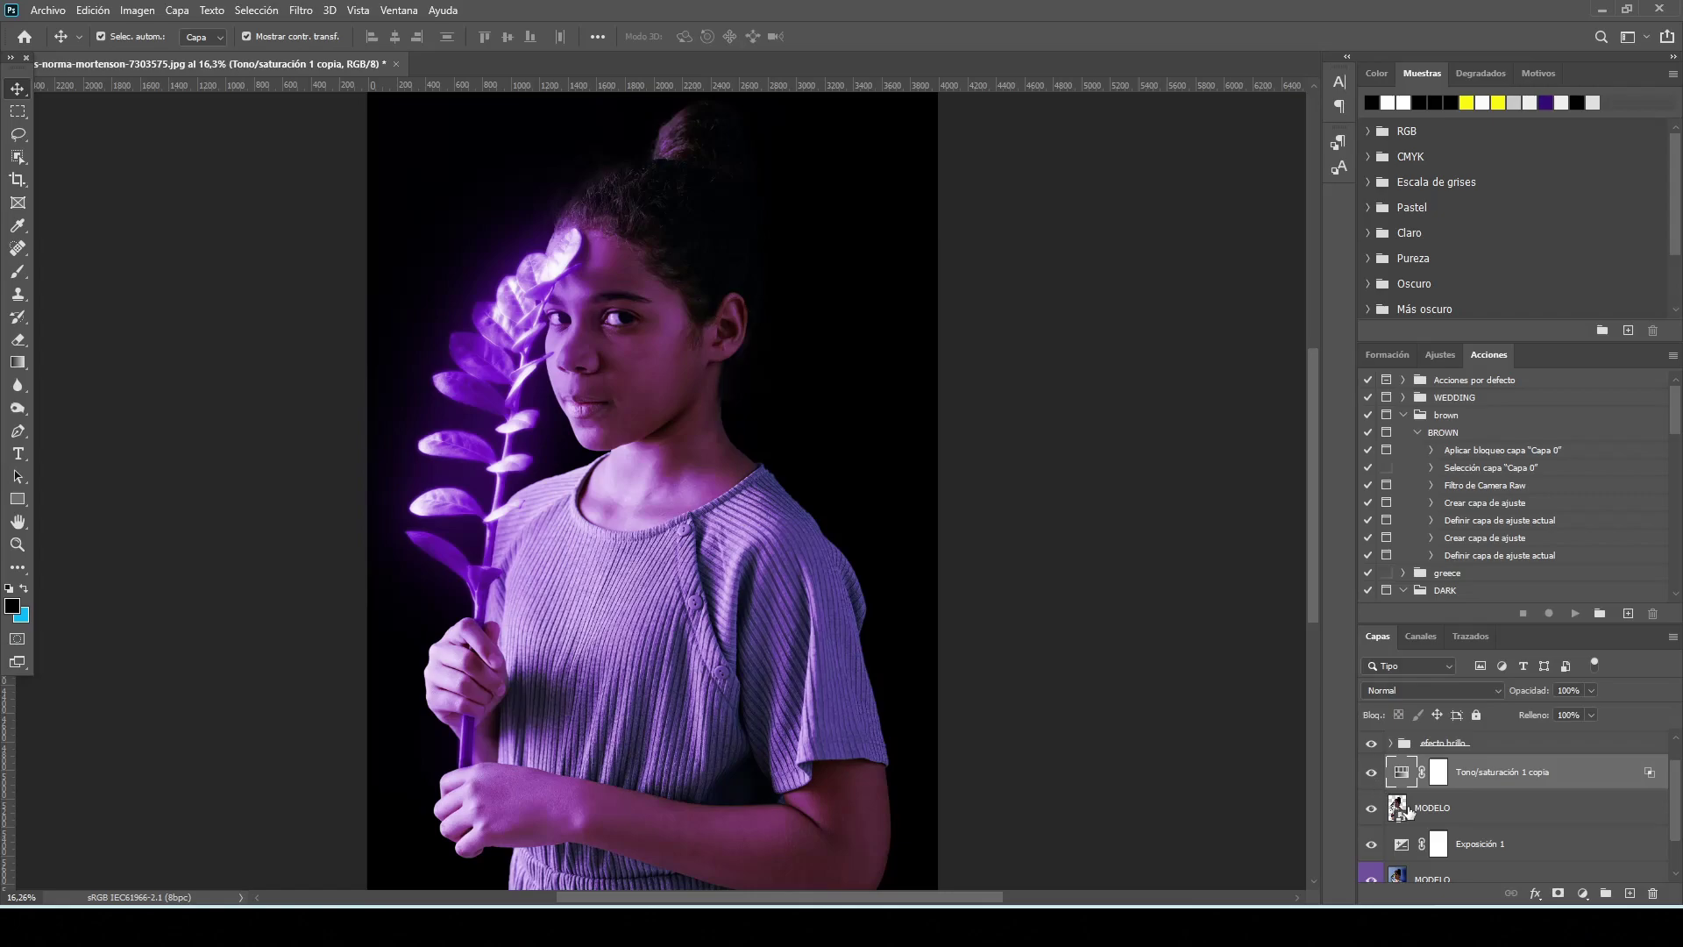
# Step: Set the hue of the Tono/saturación 1 copia layer to 44 and raise its saturation
pyautogui.doubleClick(1402, 773)
pyautogui.write('44')
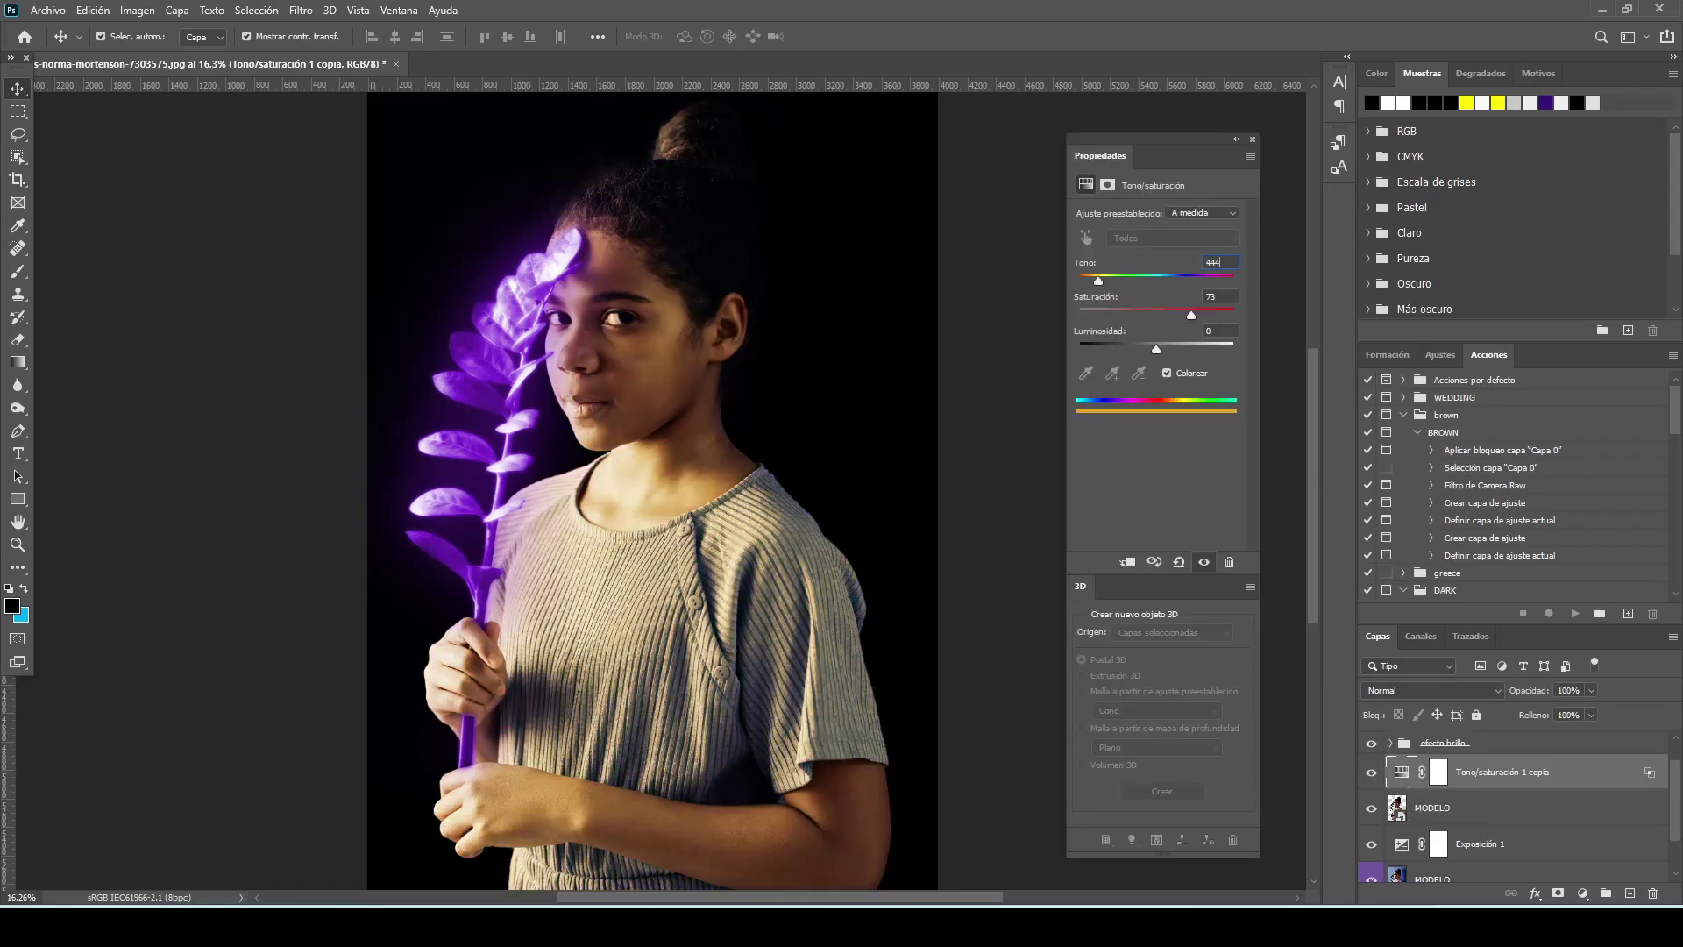
pyautogui.moveTo(1192, 313); pyautogui.dragTo(1236, 312)
pyautogui.click(1254, 140)
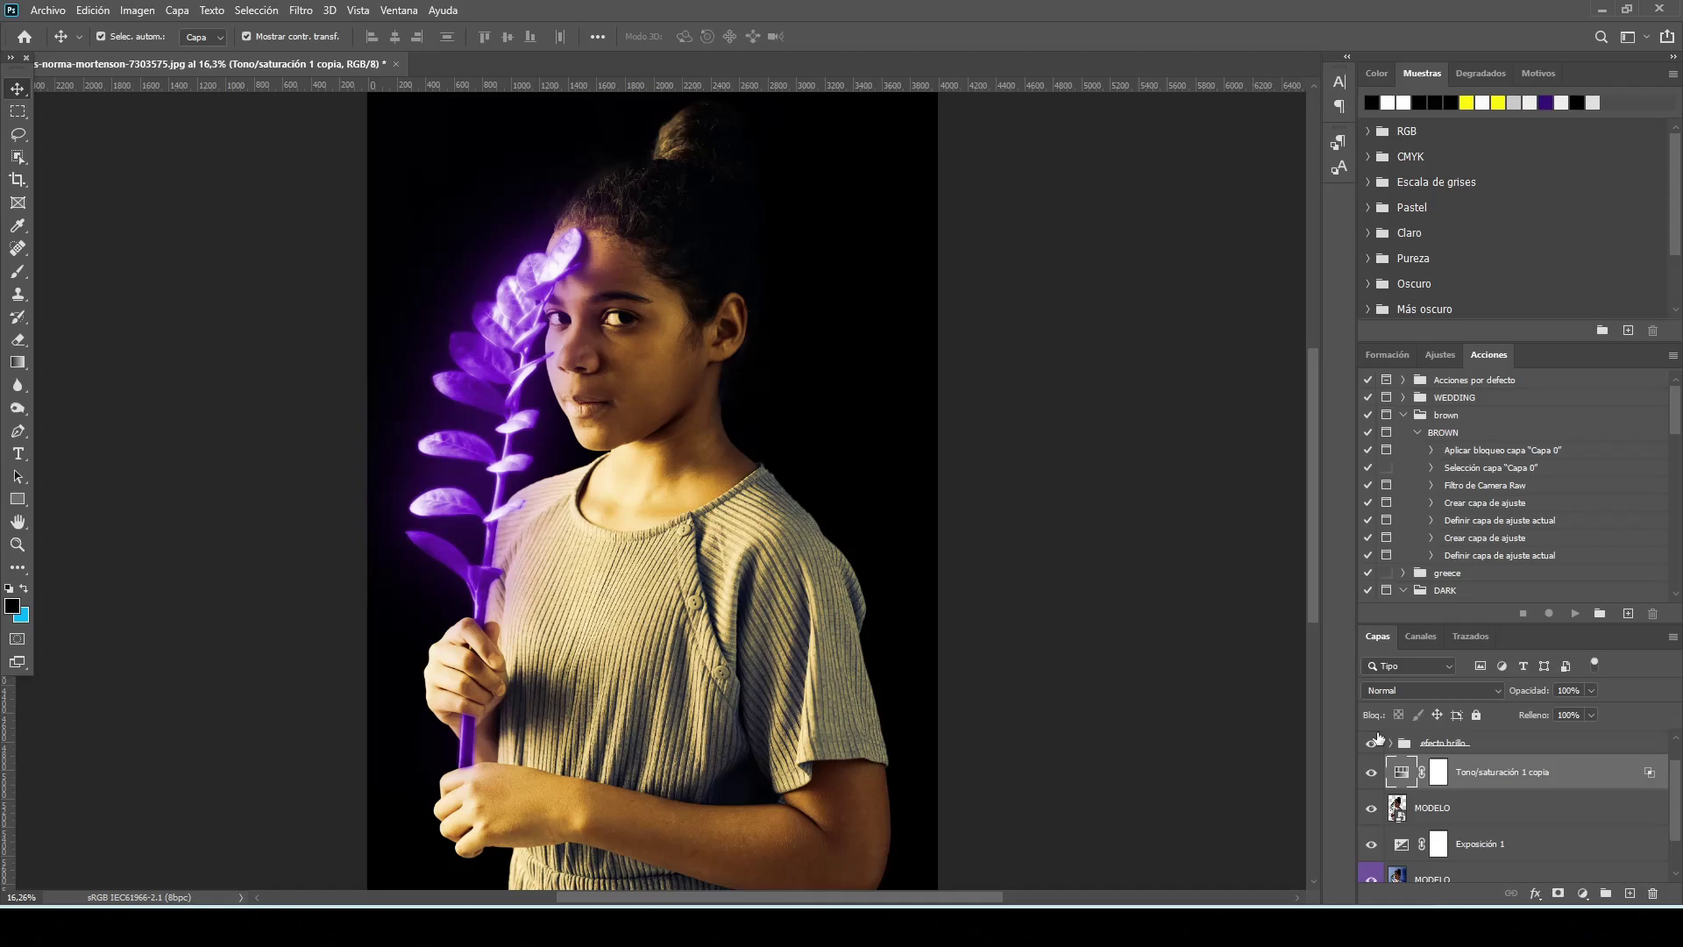
# Step: Adjust the underlying-layer shadow split of the Tono/saturación 1 copia layer to 0 / 239 in its blending options
pyautogui.doubleClick(1639, 773)
pyautogui.moveTo(1327, 464)
pyautogui.mouseDown()
pyautogui.moveTo(1285, 462)
pyautogui.moveTo(1332, 466)
pyautogui.mouseUp()
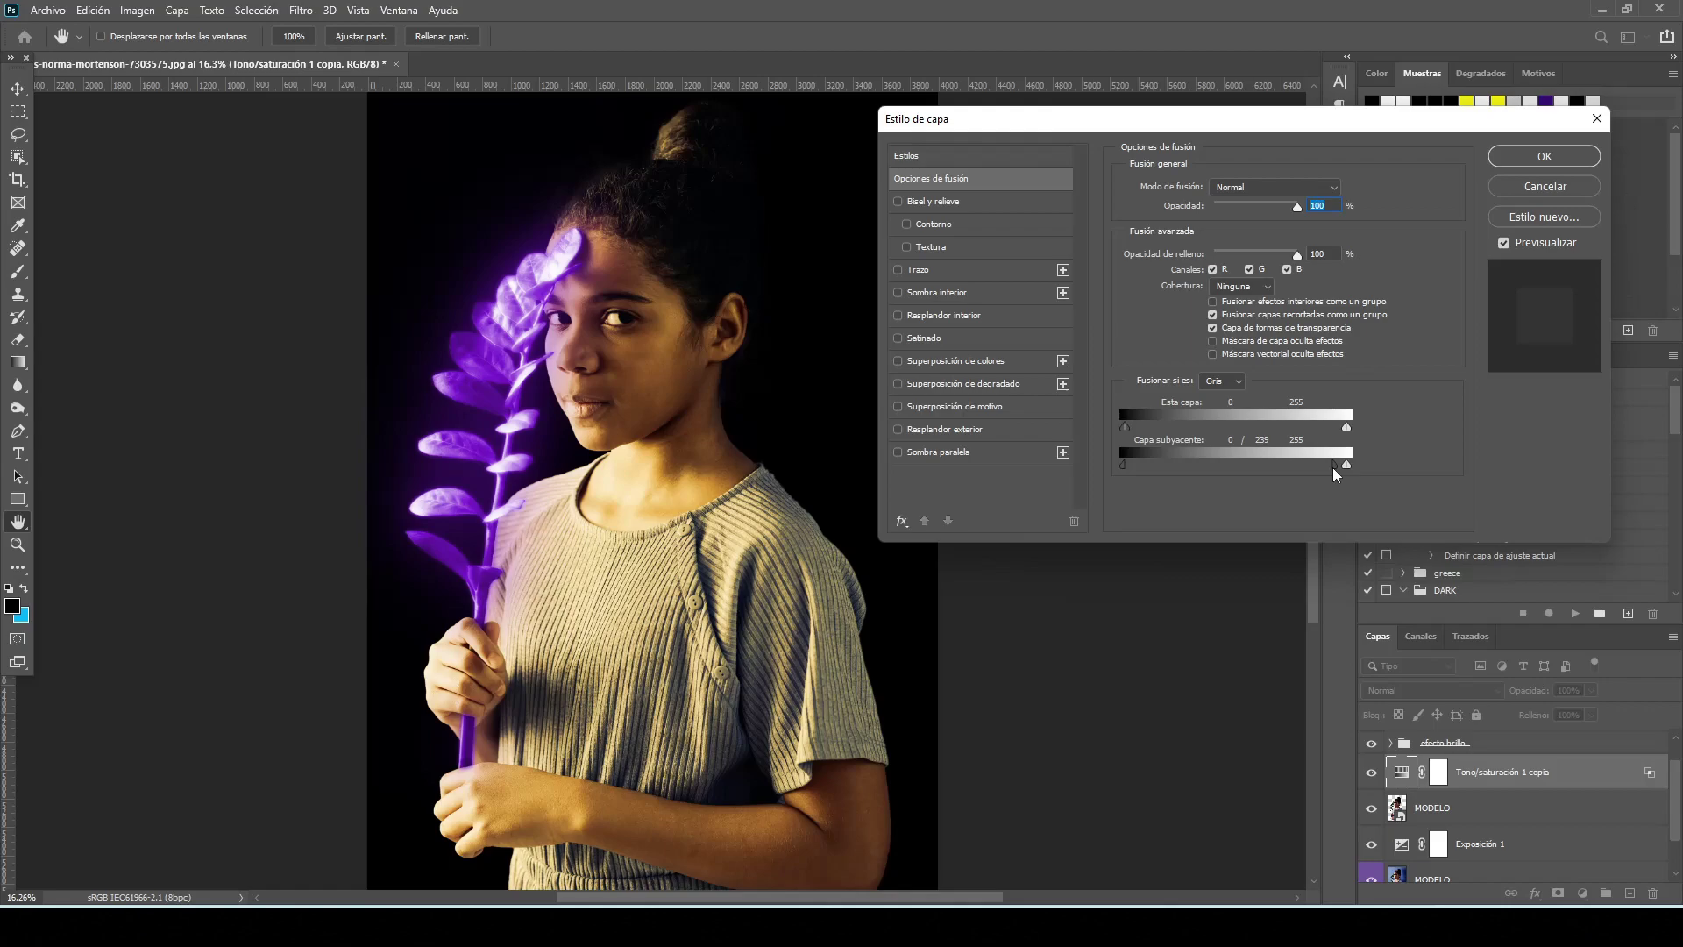
pyautogui.click(1536, 162)
# Step: Set the Tono/saturación 1 adjustment clipped to the leaf glow group to hue 44 and saturation 100
pyautogui.scroll(1, 1475, 793)
pyautogui.doubleClick(1416, 743)
pyautogui.moveTo(1194, 281); pyautogui.dragTo(1098, 282)
pyautogui.moveTo(1191, 315); pyautogui.dragTo(1243, 314)
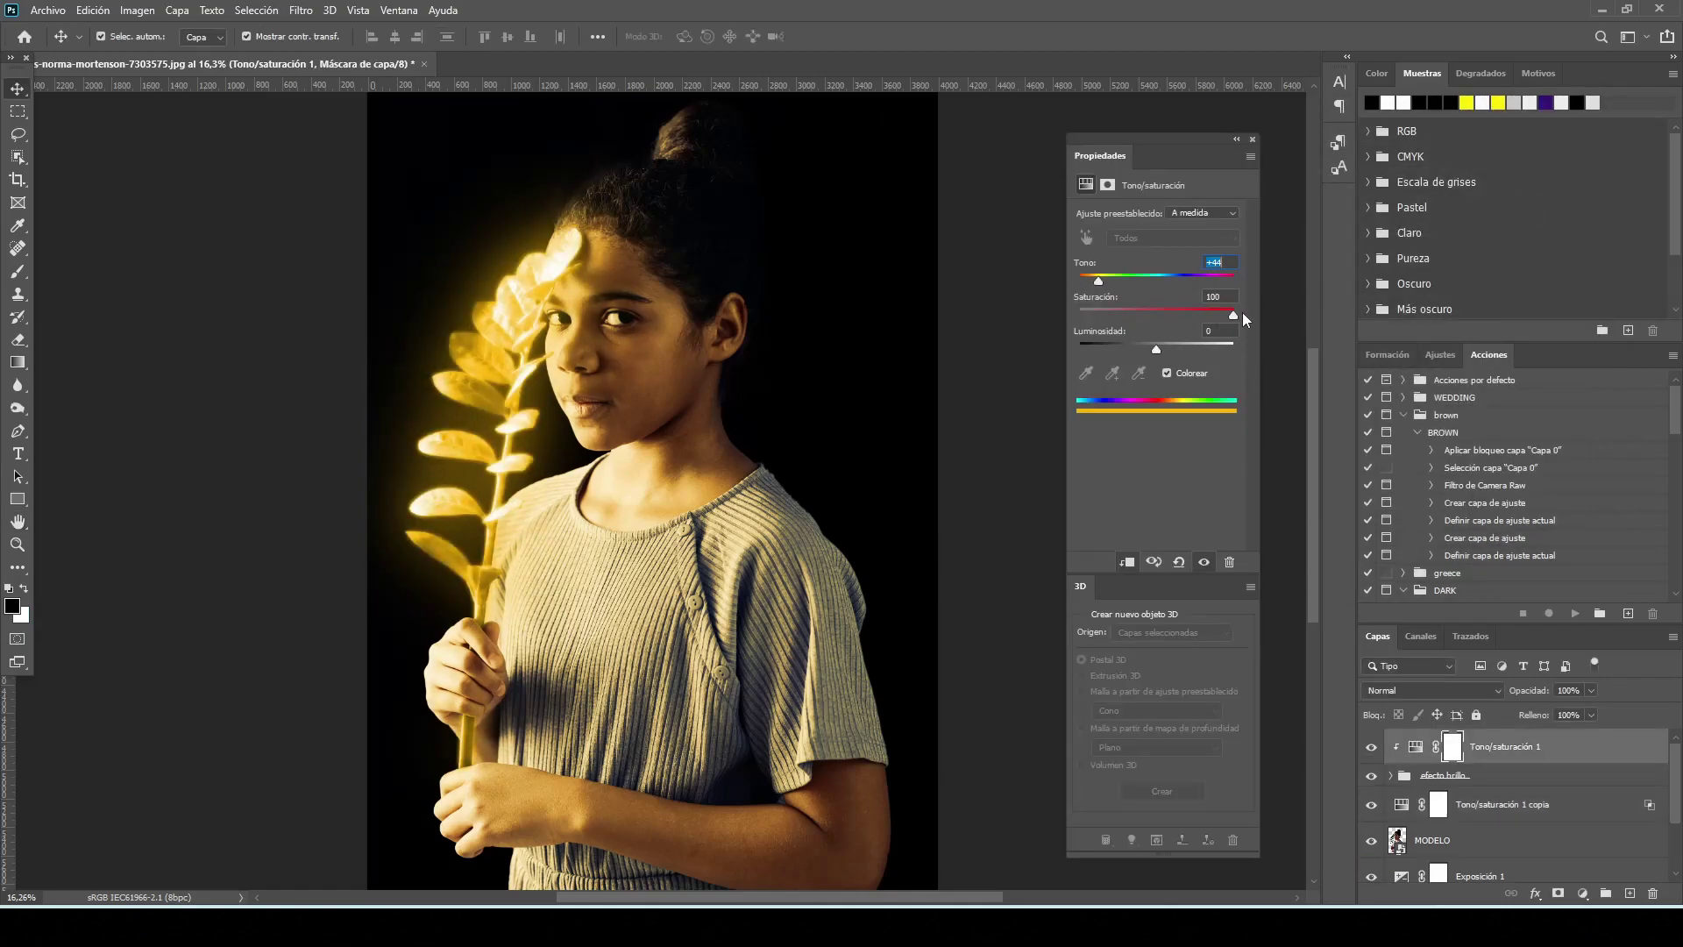
pyautogui.click(1254, 139)
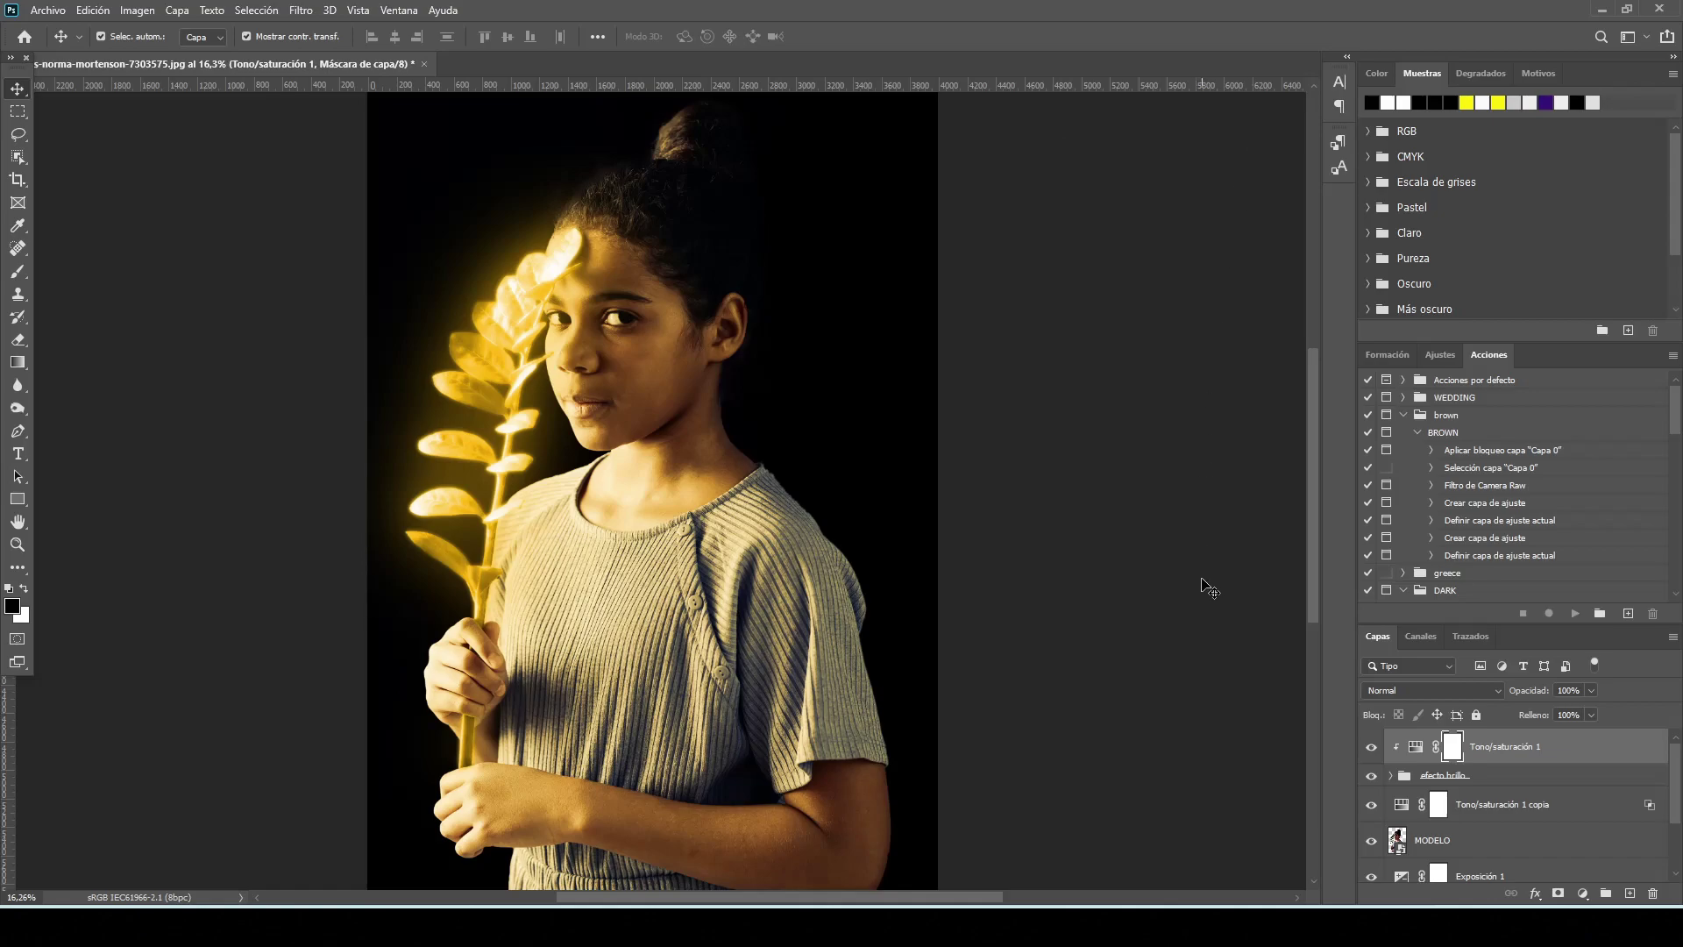
# Step: Add a Brillo/contraste adjustment layer above the MODELO layer with brightness -111 and contrast 80
pyautogui.click(1565, 842)
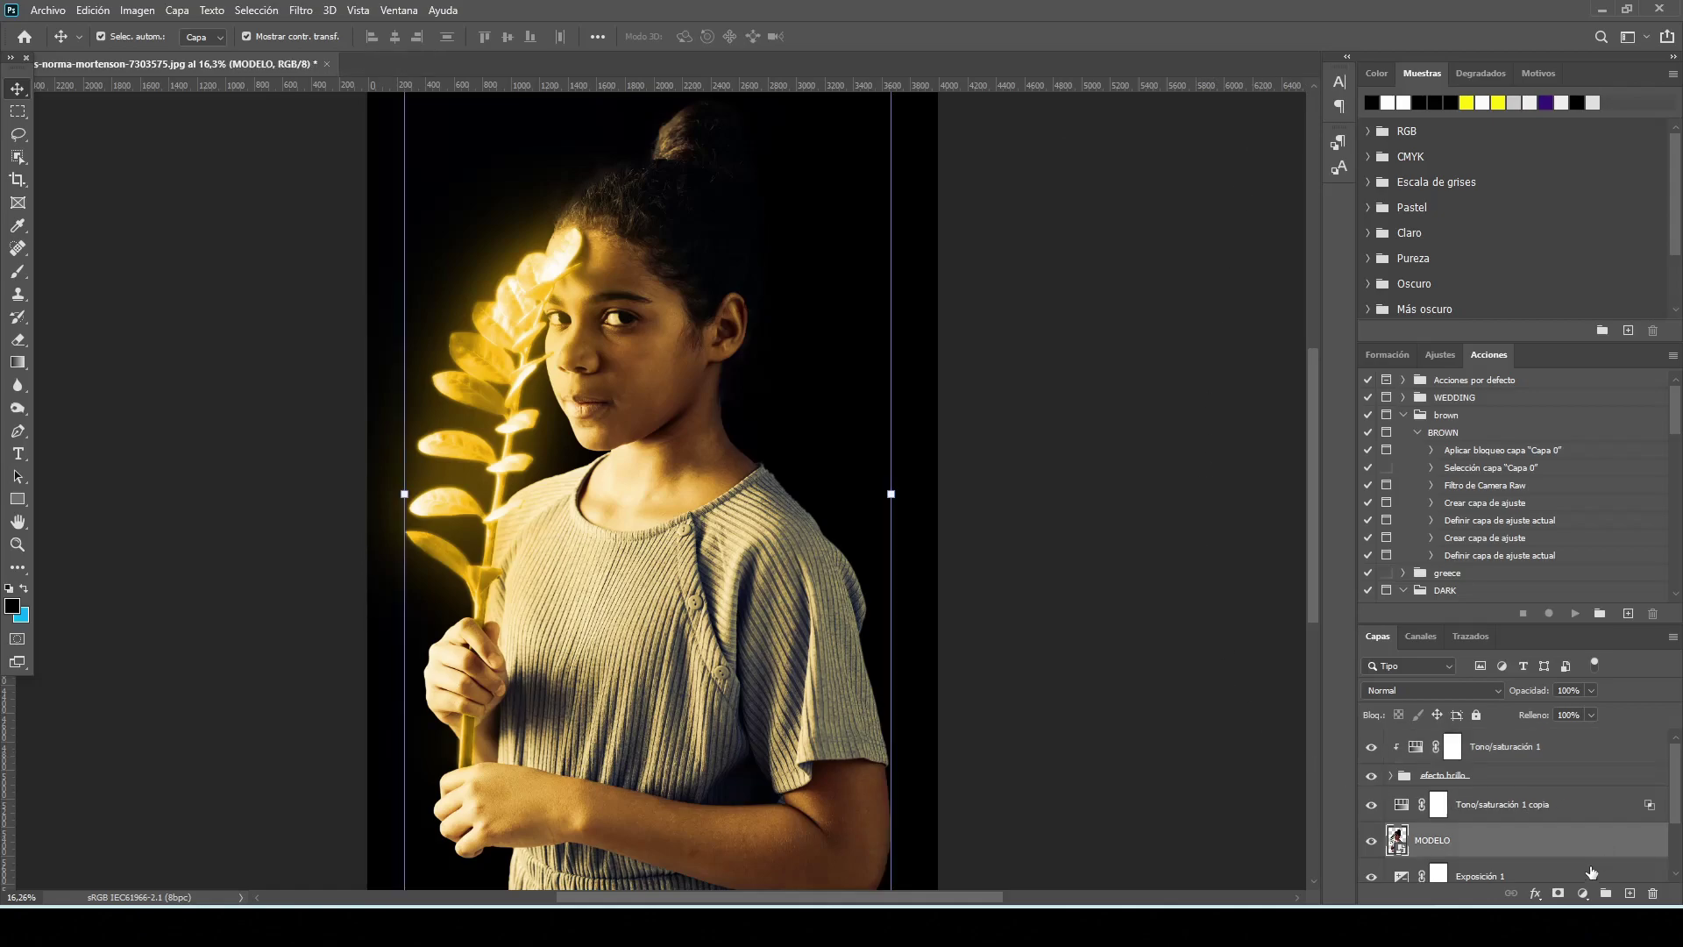
pyautogui.click(1582, 893)
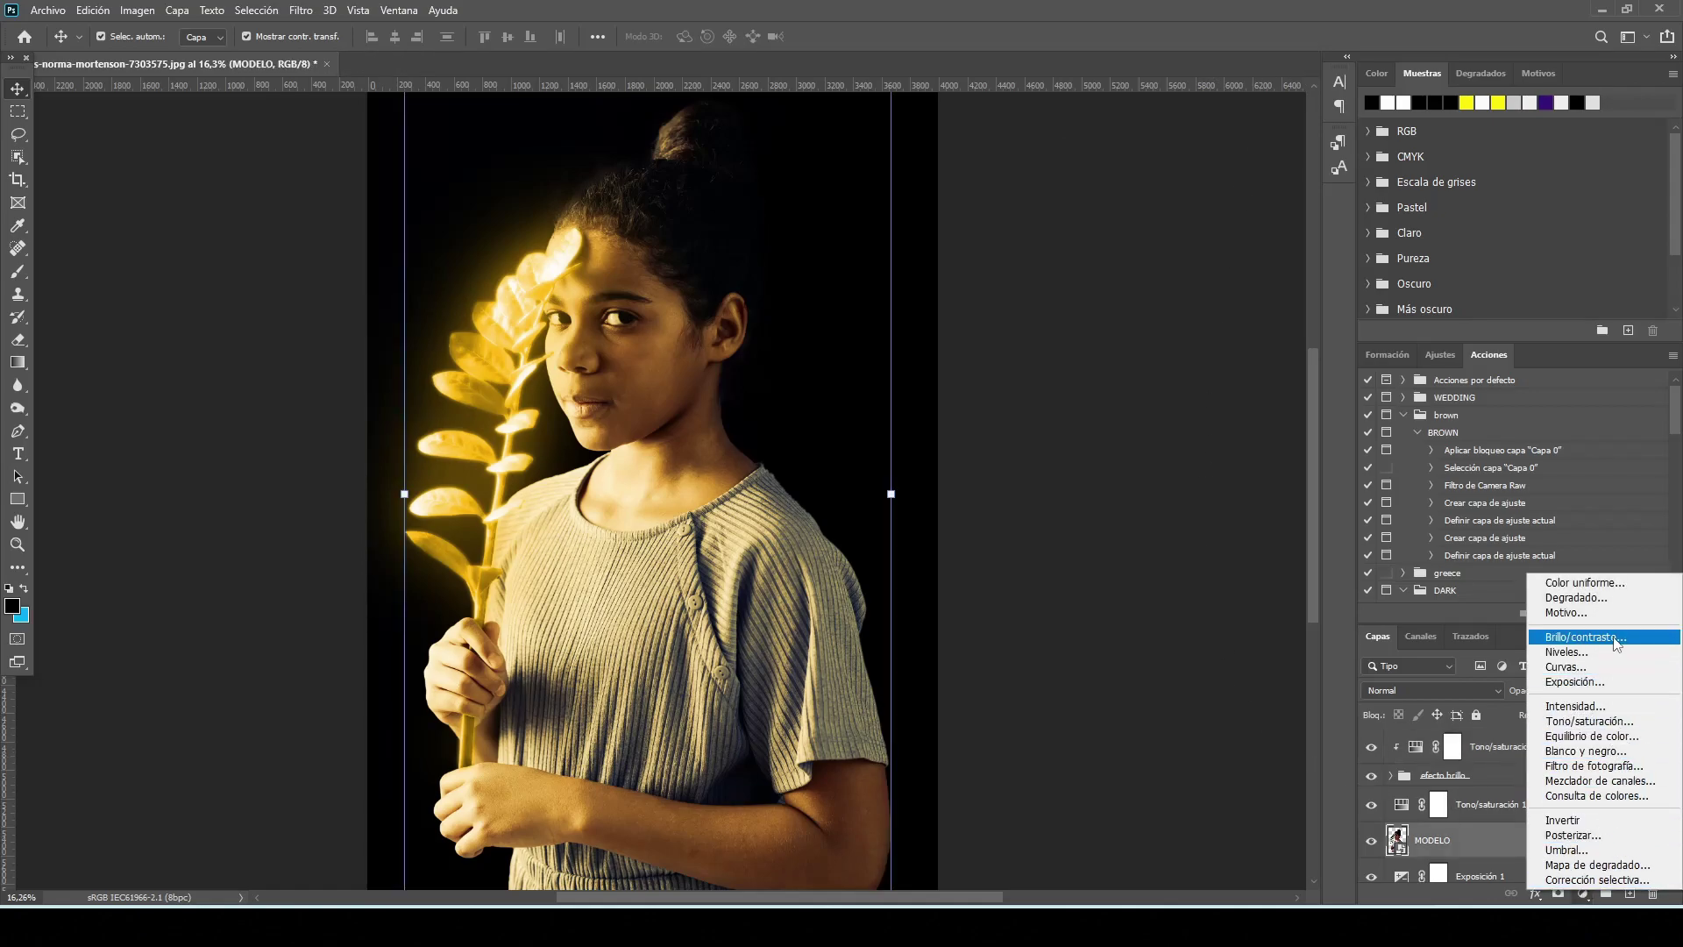
pyautogui.click(1585, 638)
pyautogui.moveTo(1157, 263); pyautogui.dragTo(1159, 299)
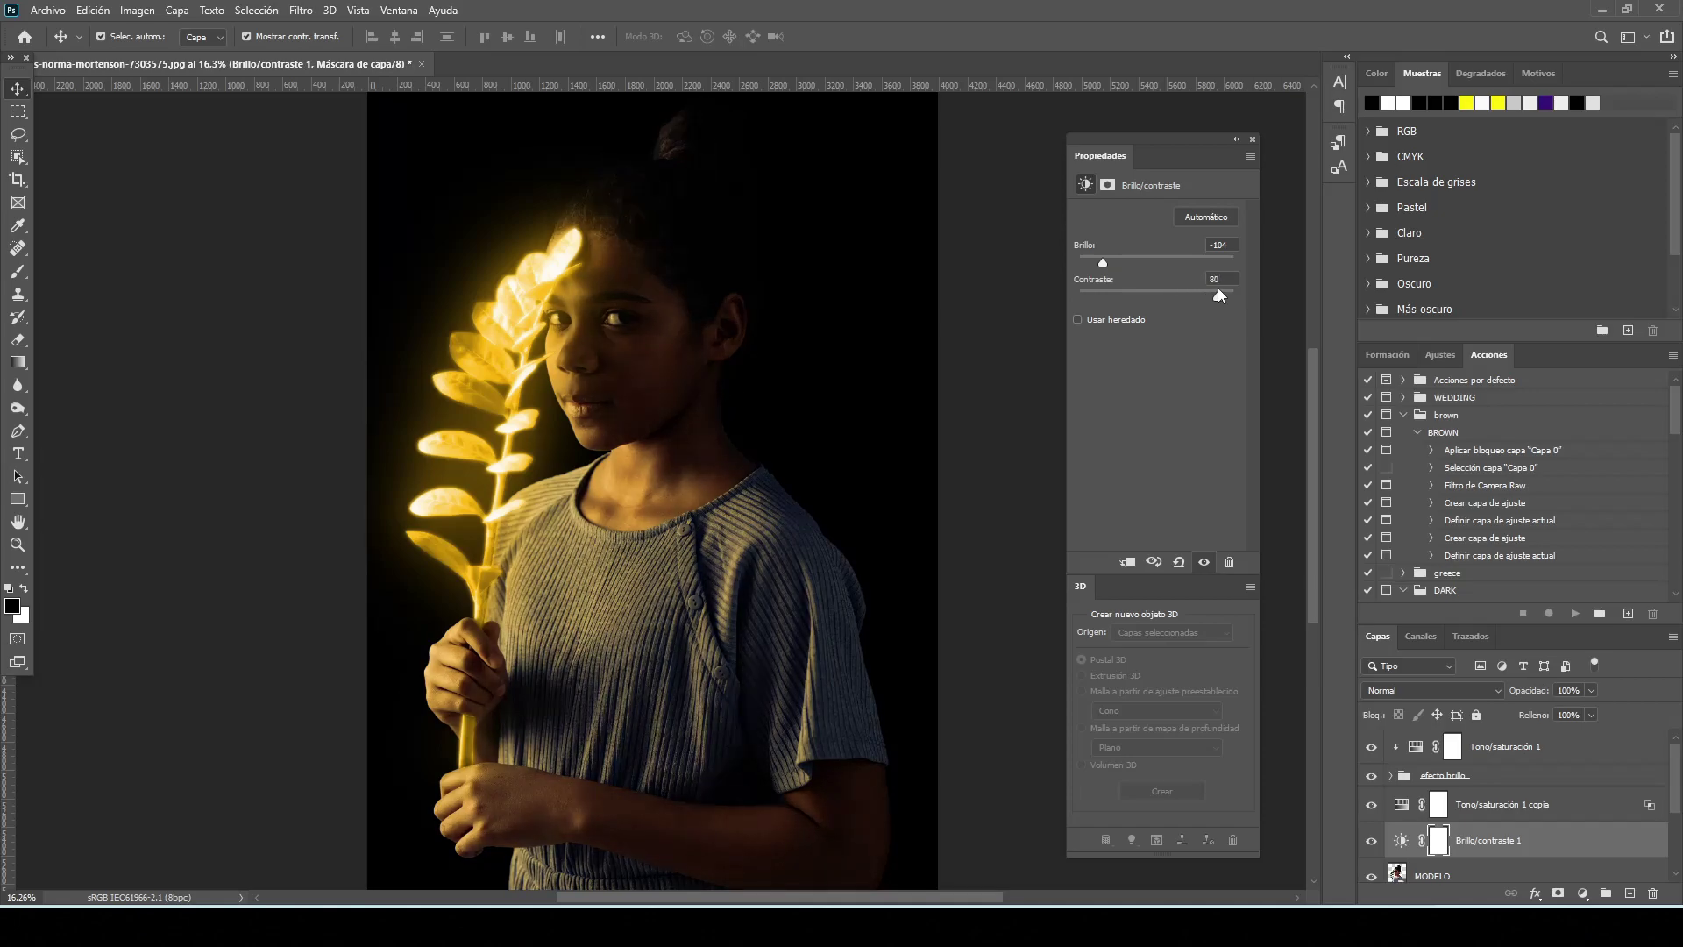
pyautogui.moveTo(1106, 264); pyautogui.dragTo(1100, 262)
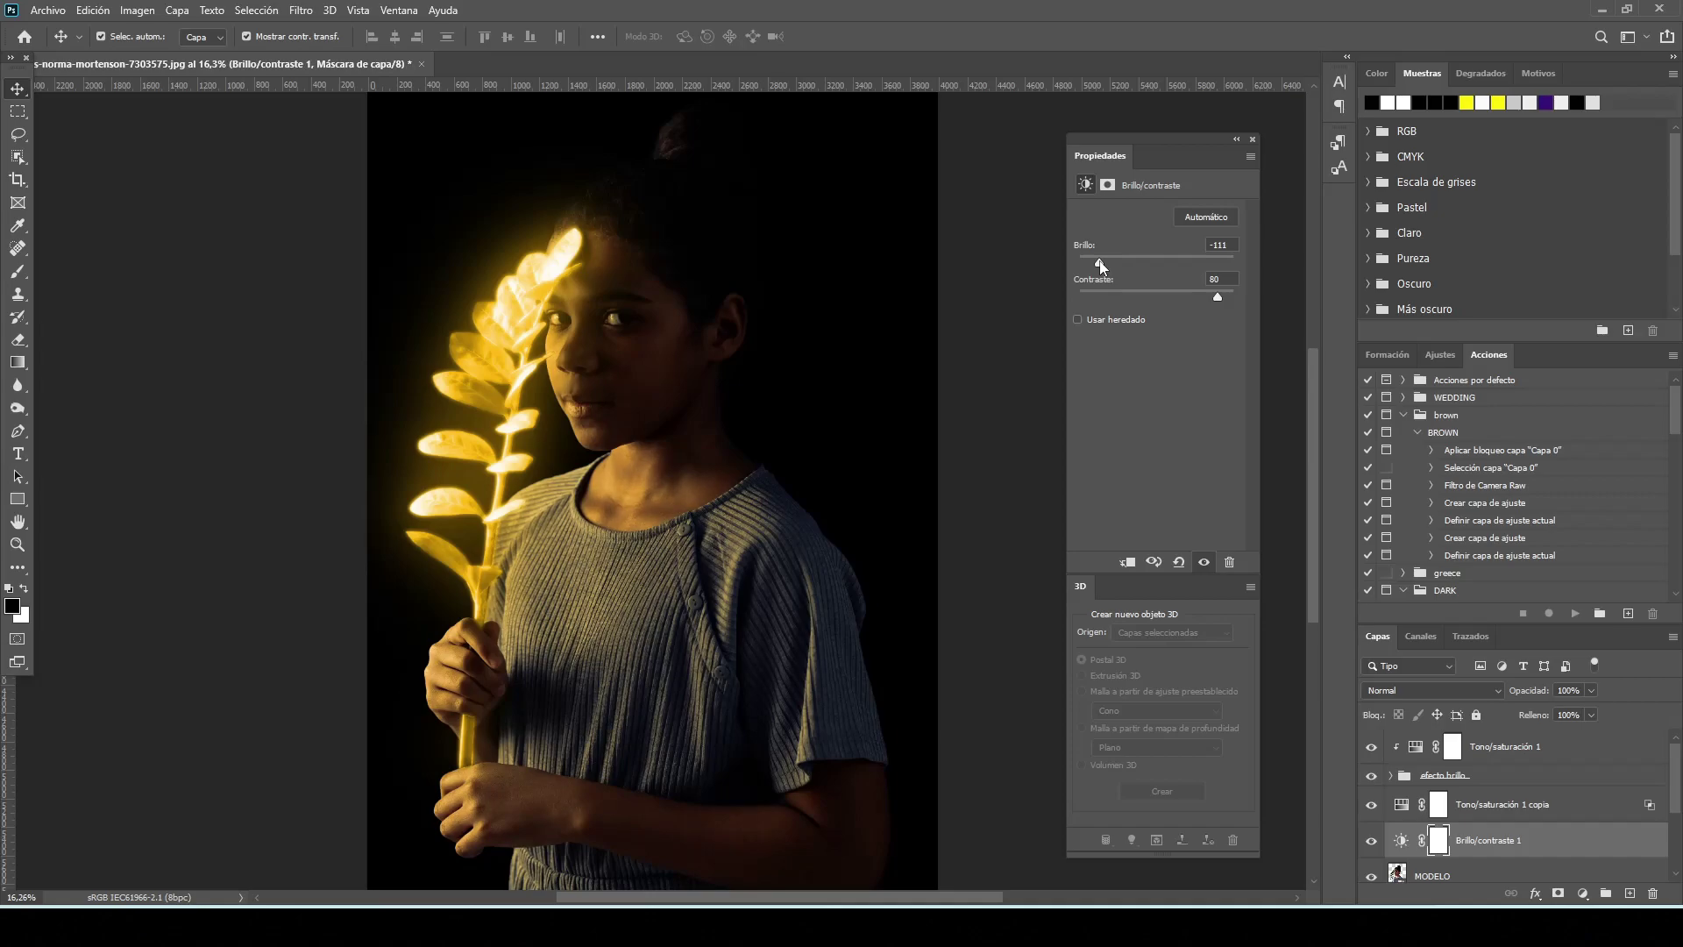
pyautogui.click(1253, 140)
pyautogui.click(1069, 399)
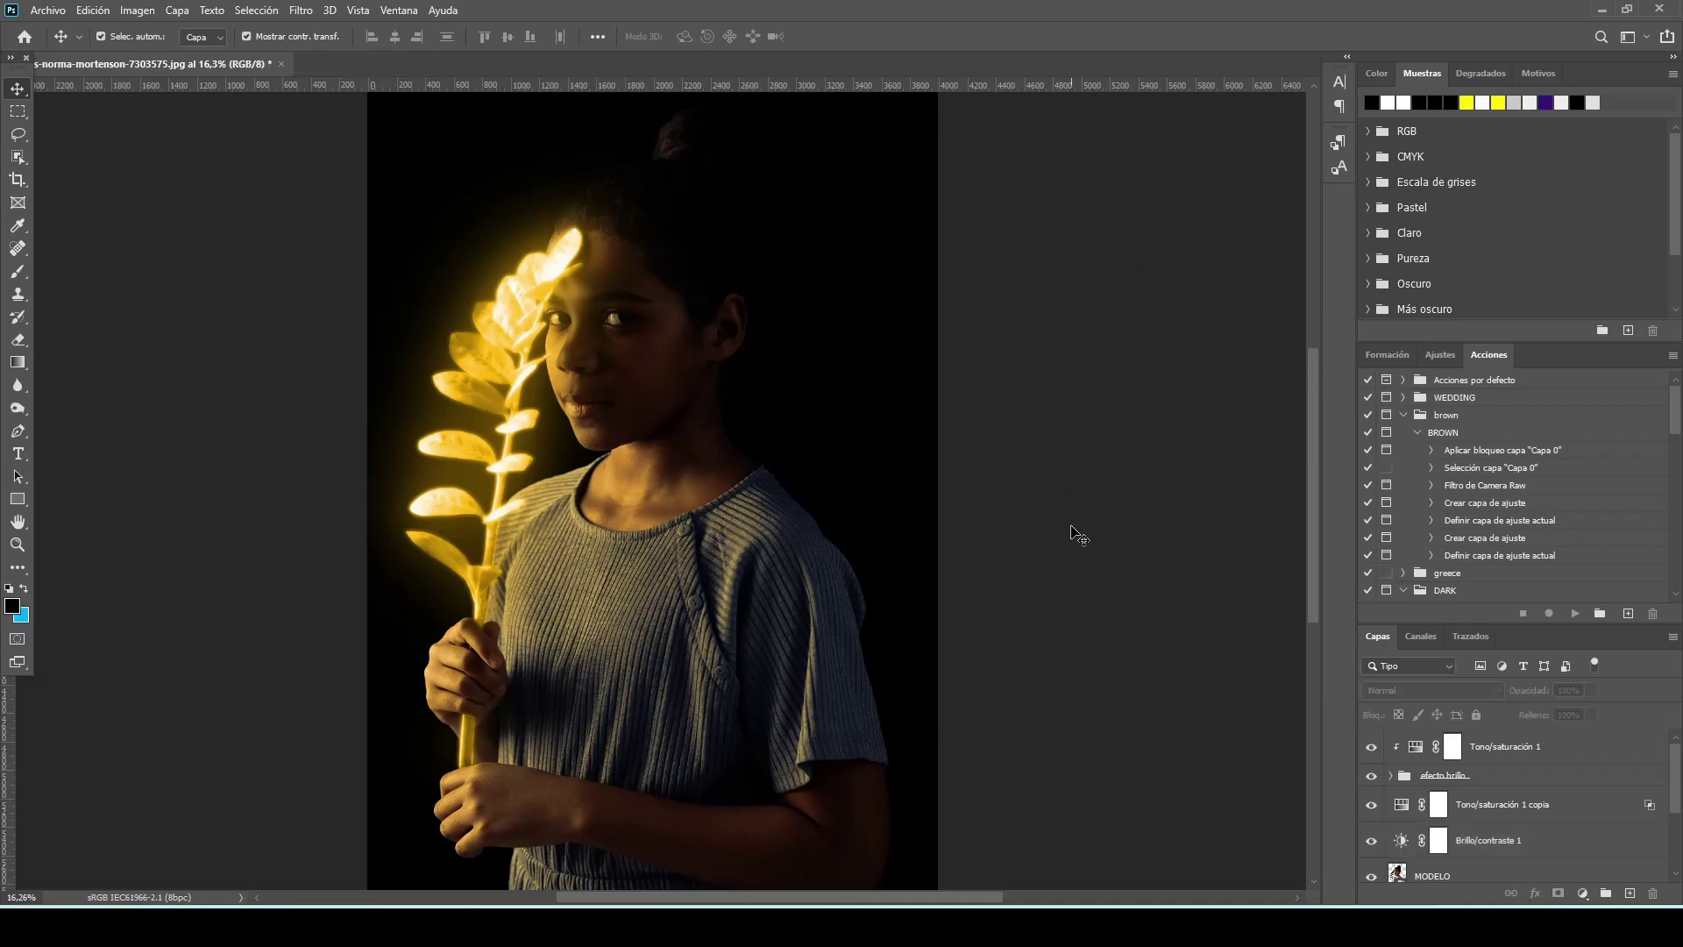
# Step: Examine the glowing leaf and the darkened face up close and in the whole portrait
pyautogui.scroll(-4, 682, 580)
pyautogui.scroll(5, 622, 420)
pyautogui.scroll(3, 647, 402)
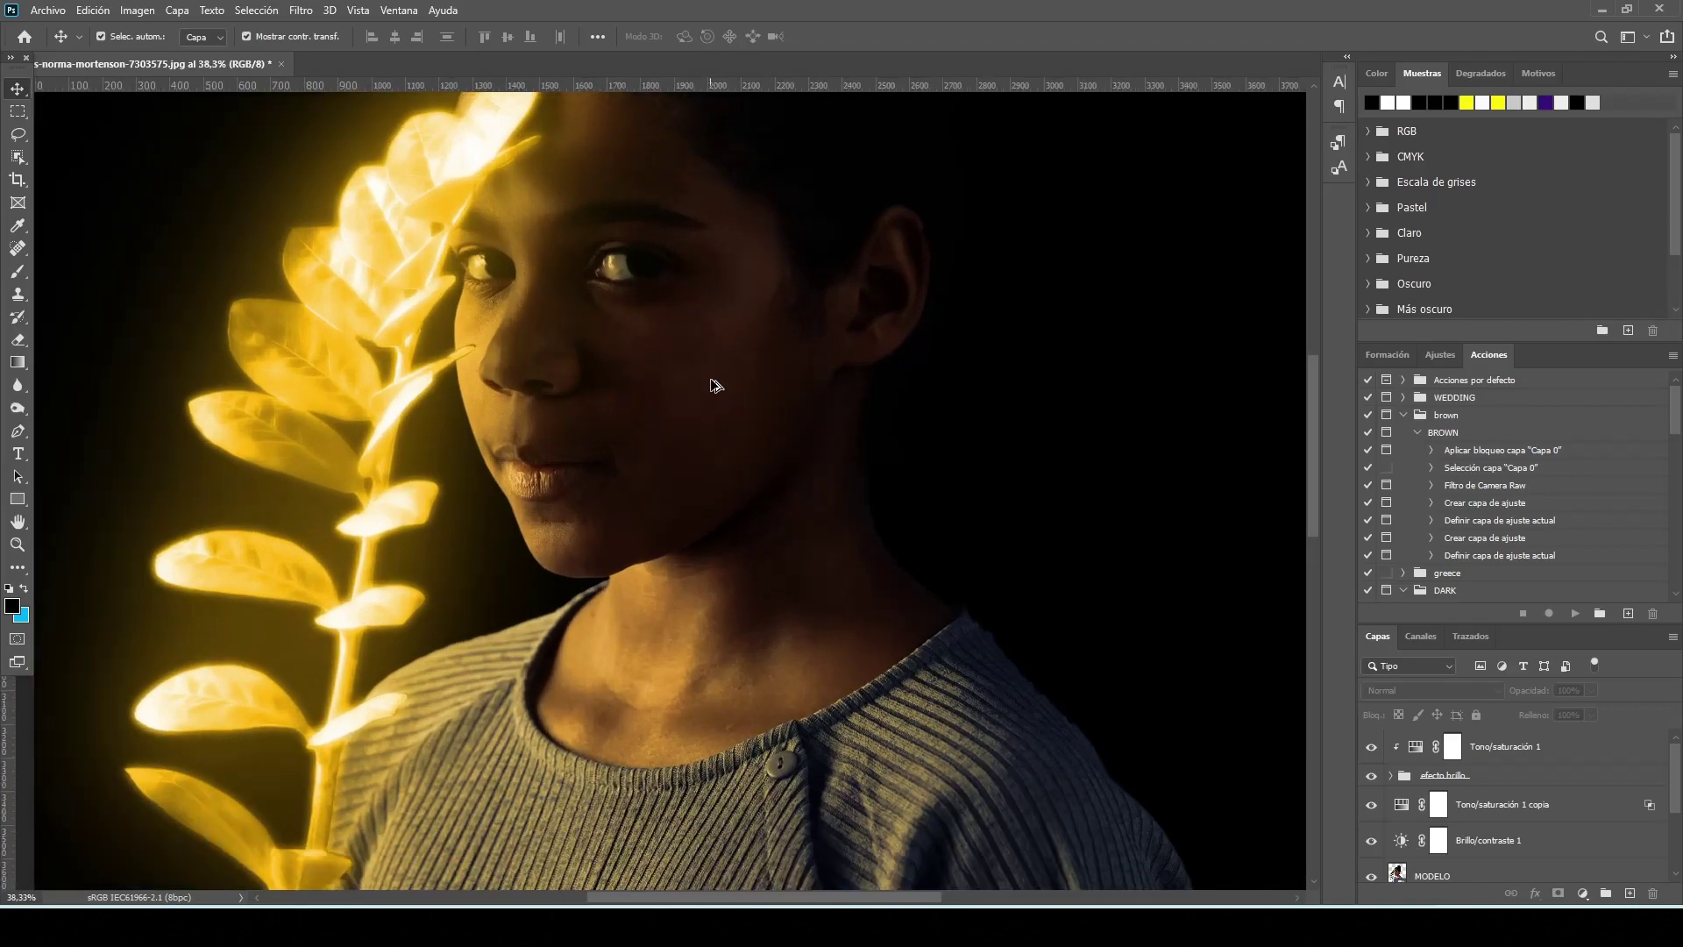
pyautogui.scroll(-5, 718, 391)
pyautogui.scroll(2, 793, 423)
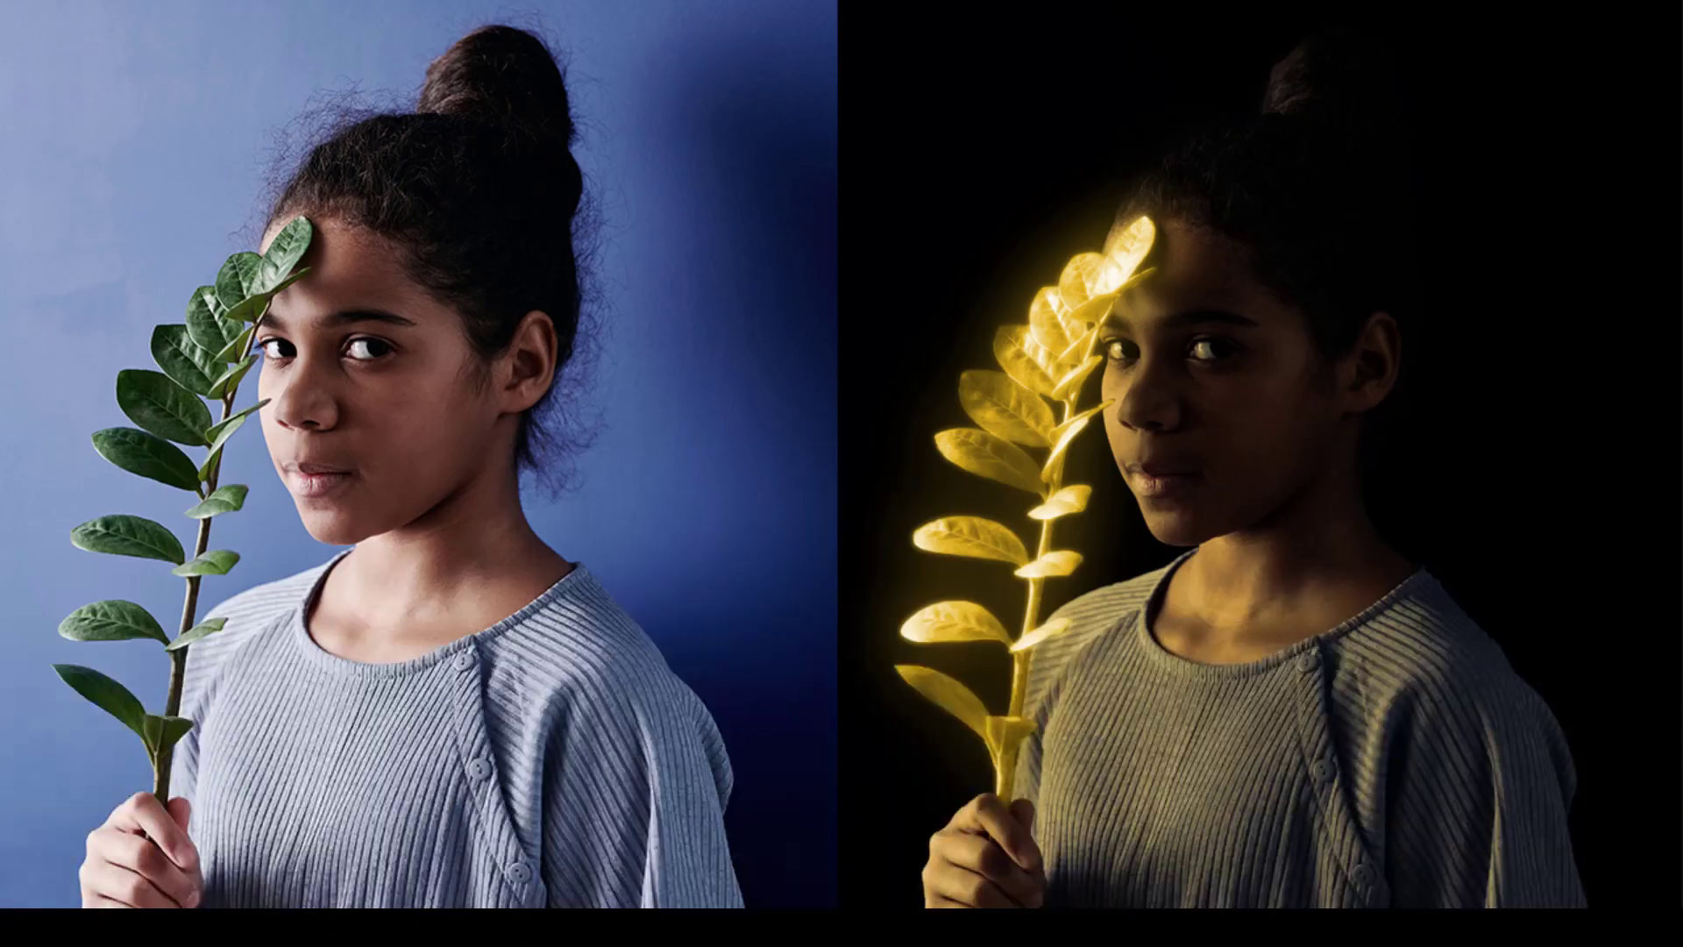